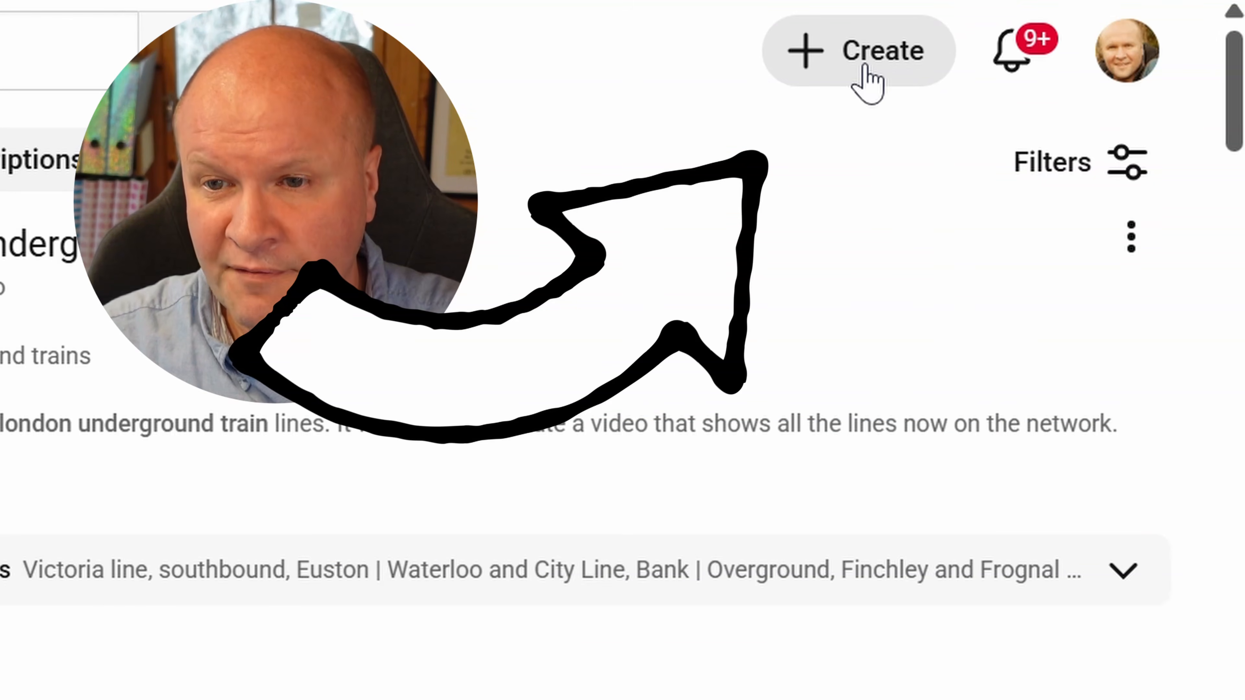
# Start a new video upload using the file "YOUTUBE RESISTANCE why make next video"
pyautogui.click(864, 67)
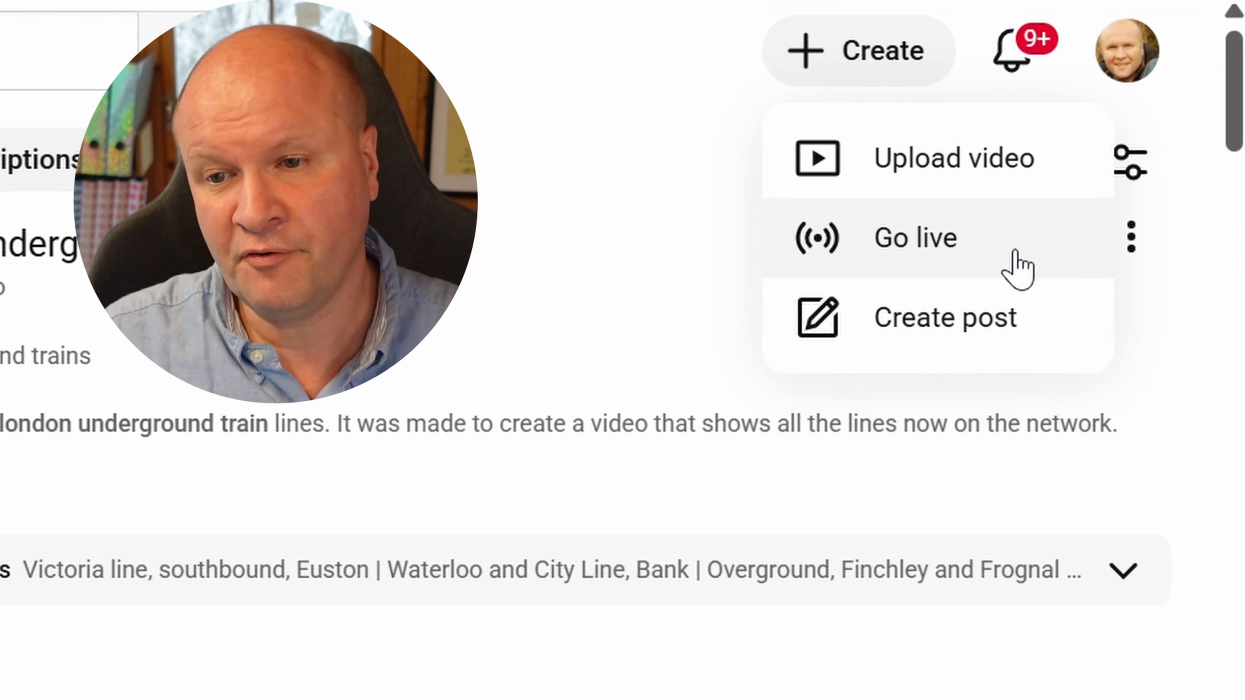
pyautogui.click(995, 167)
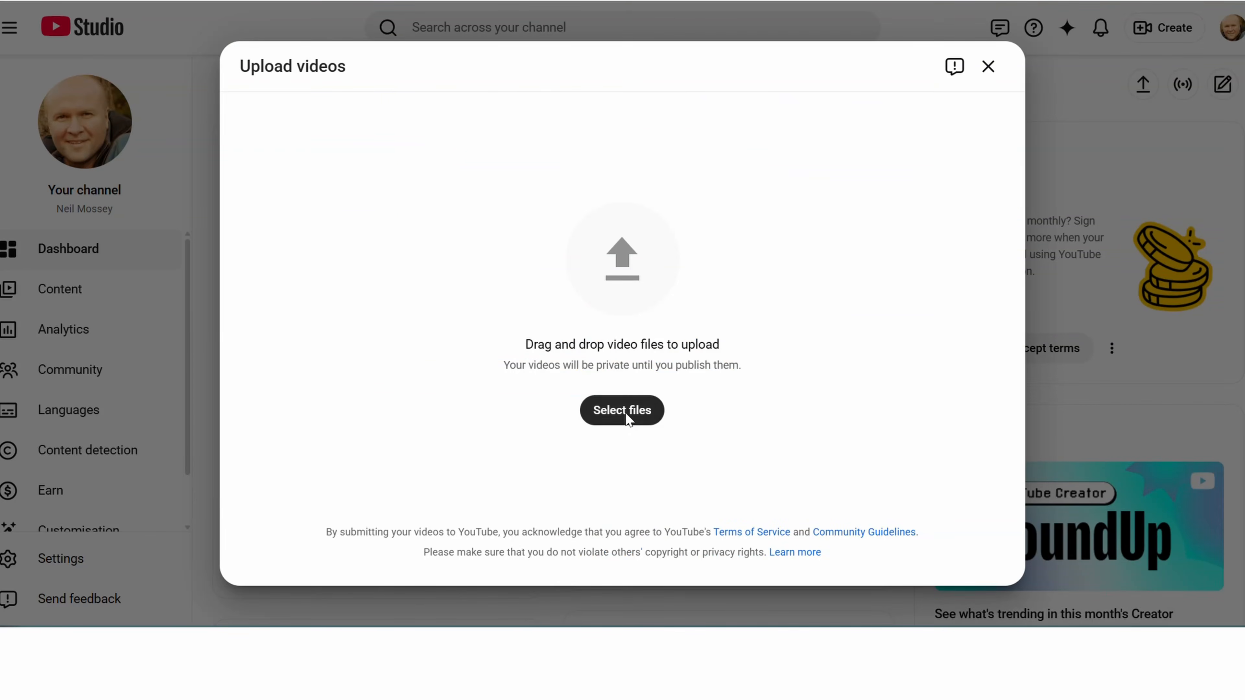
pyautogui.click(628, 416)
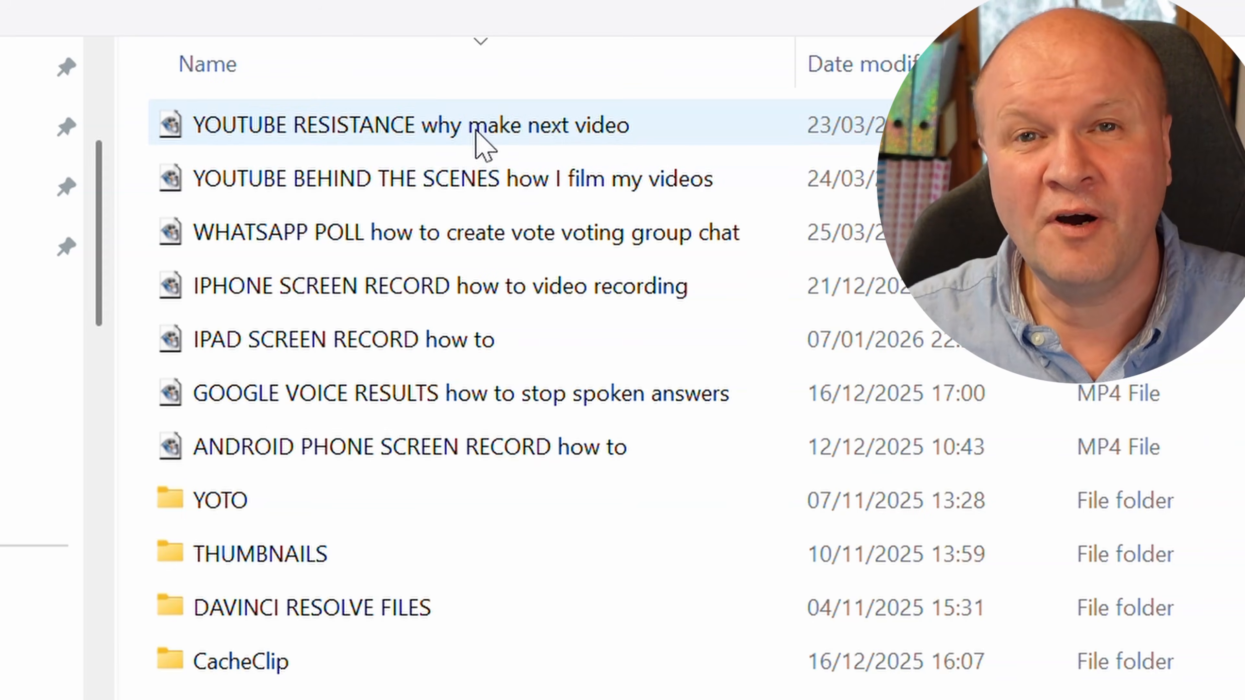
pyautogui.click(475, 141)
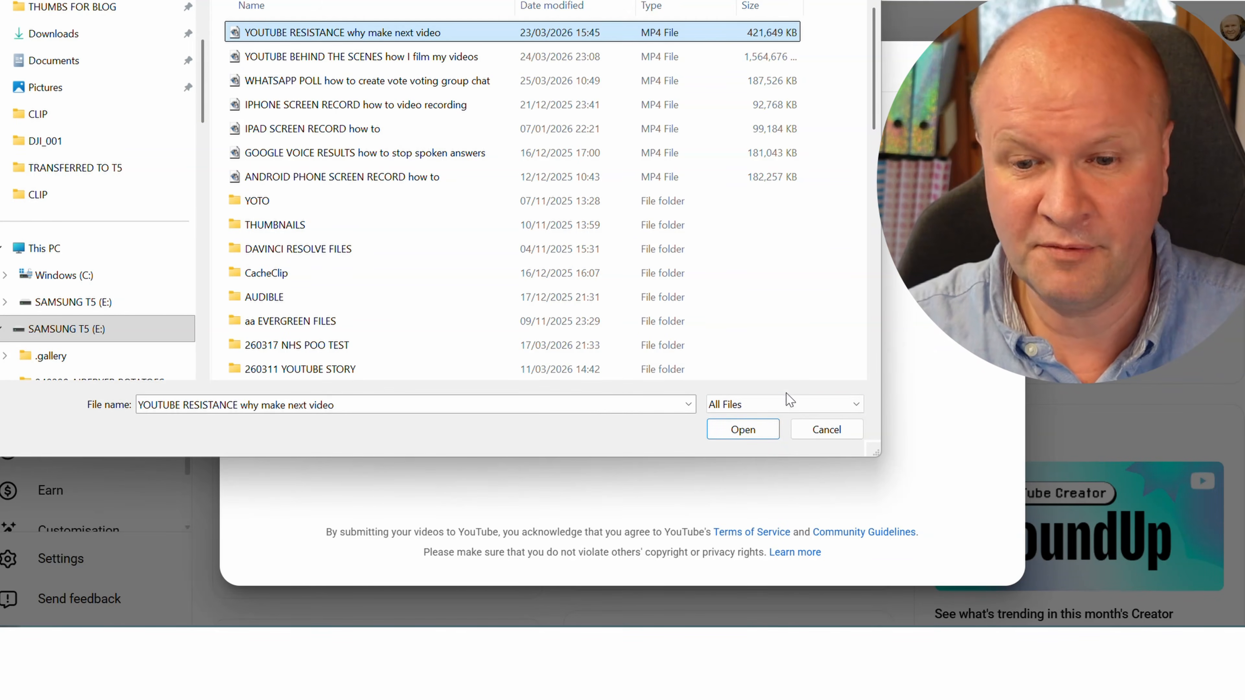
pyautogui.click(753, 436)
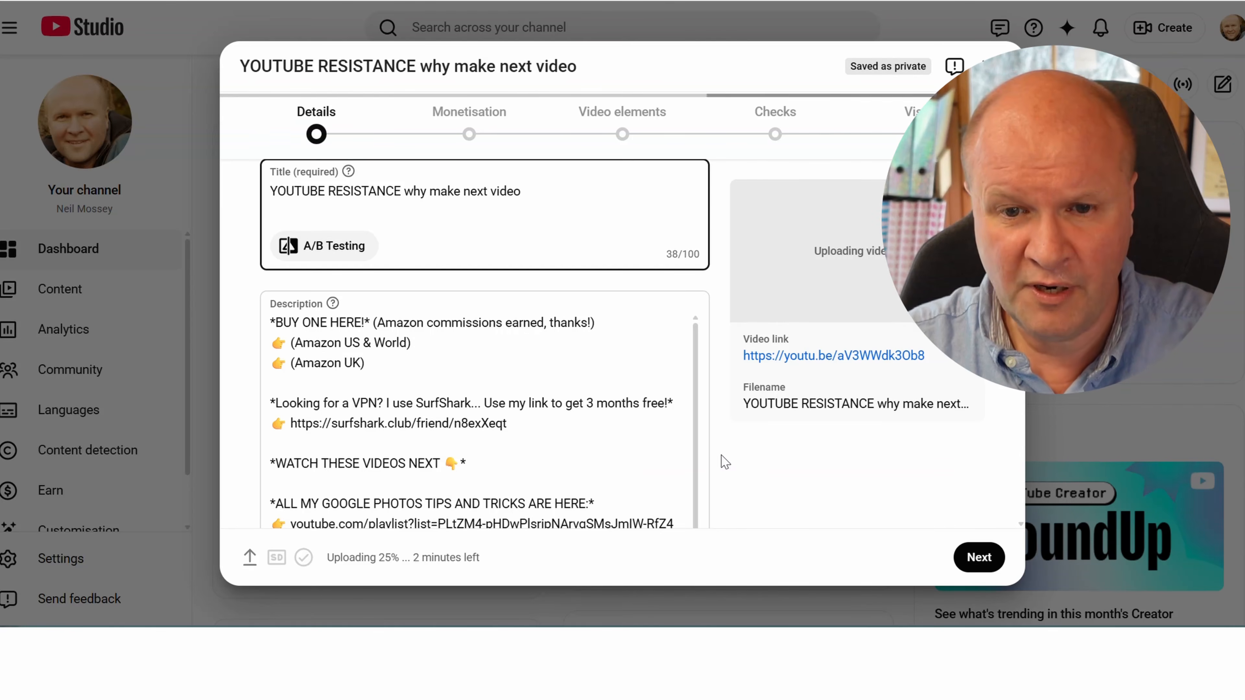
# Reuse all details except the title from the previous video "Stop Talking While Filming! Try This Voiceover Technique"
pyautogui.scroll(1, 720, 456)
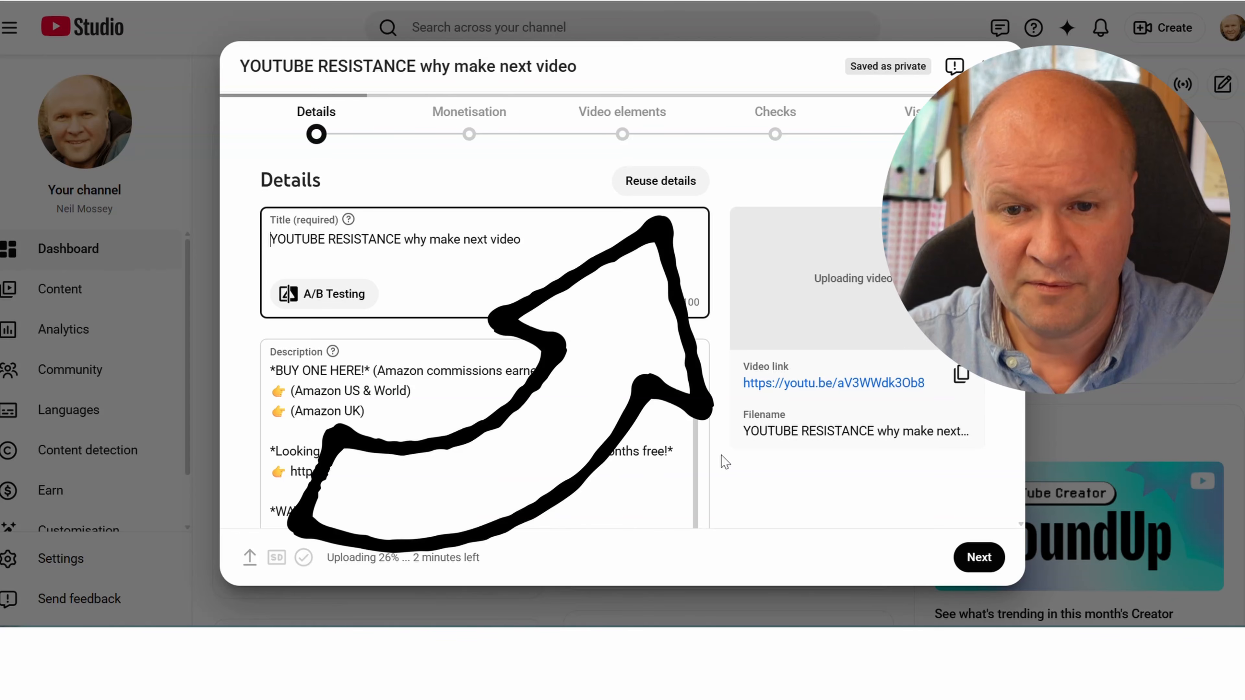
pyautogui.click(675, 188)
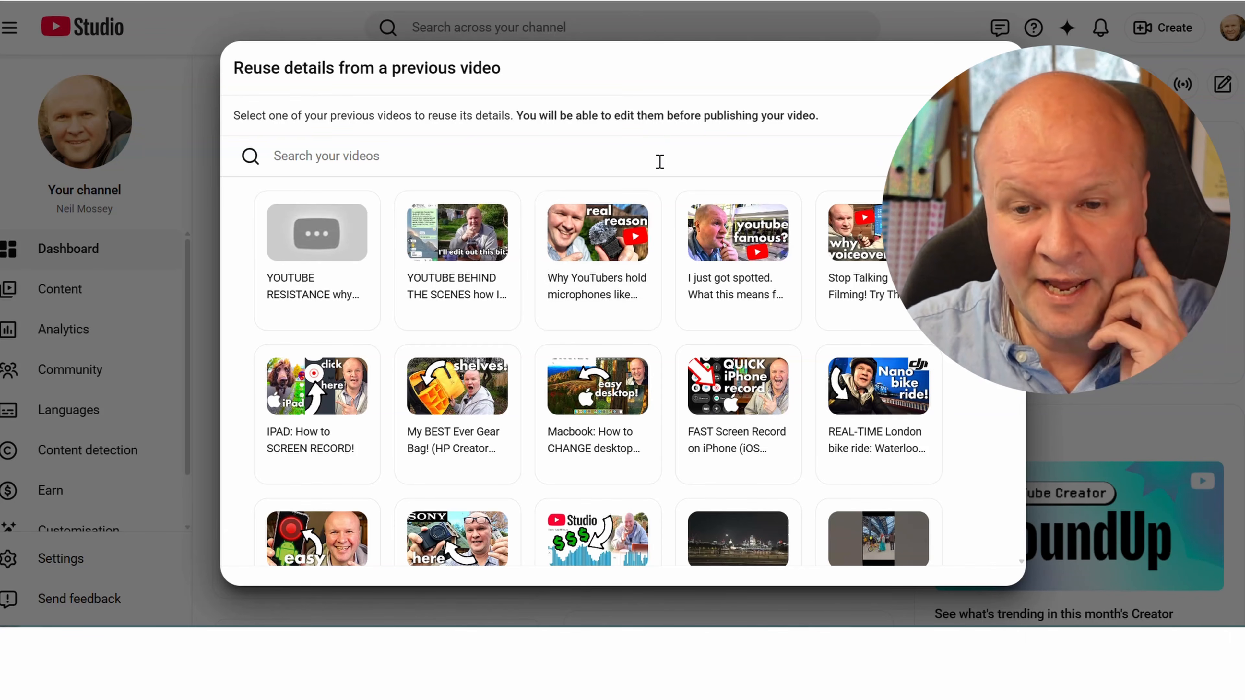
pyautogui.click(902, 308)
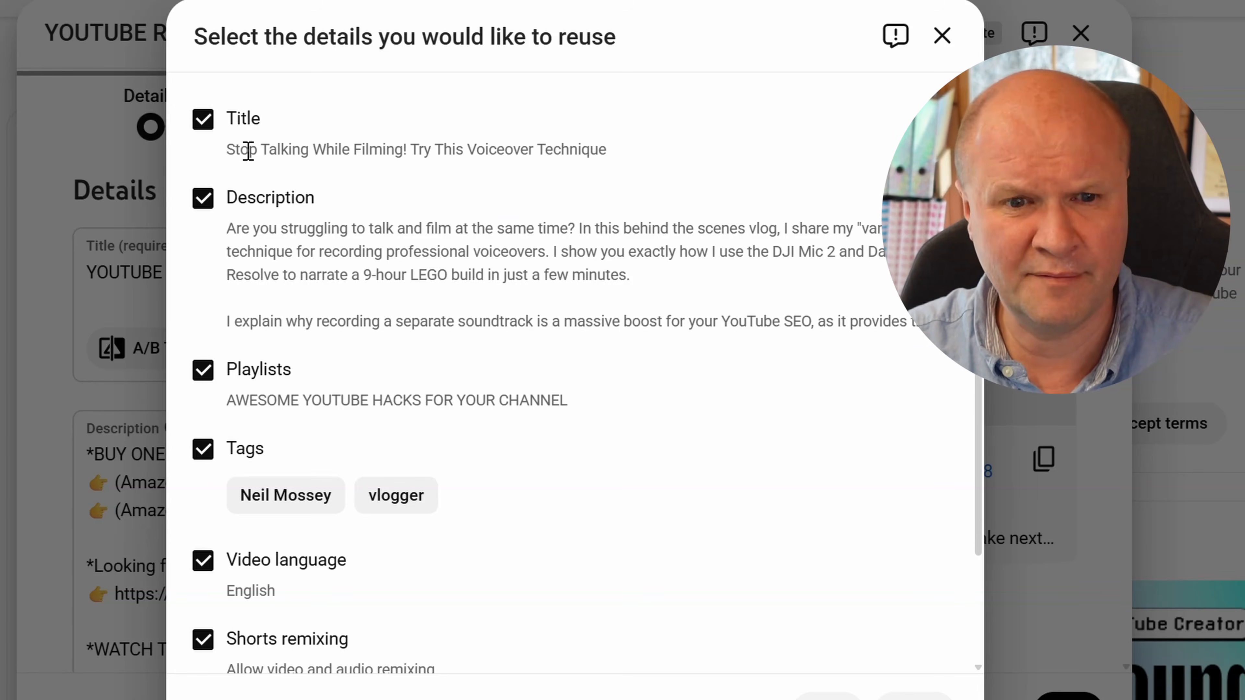
pyautogui.click(204, 120)
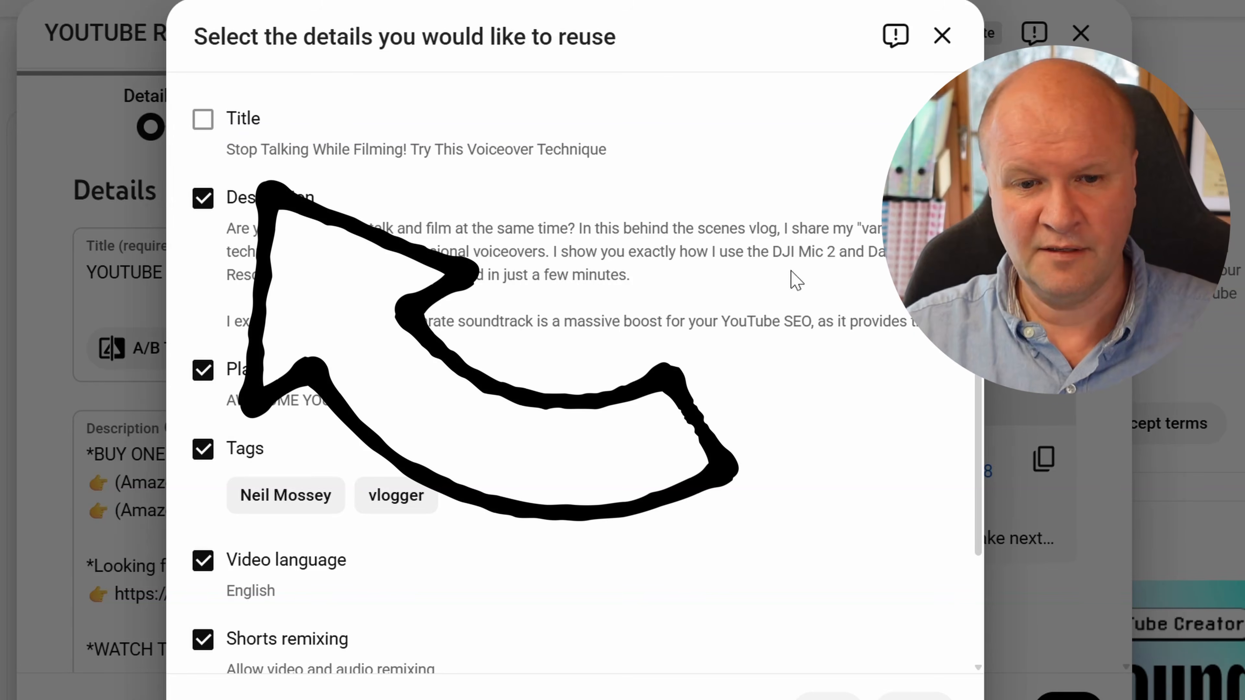
pyautogui.scroll(-3, 795, 278)
pyautogui.scroll(3, 784, 305)
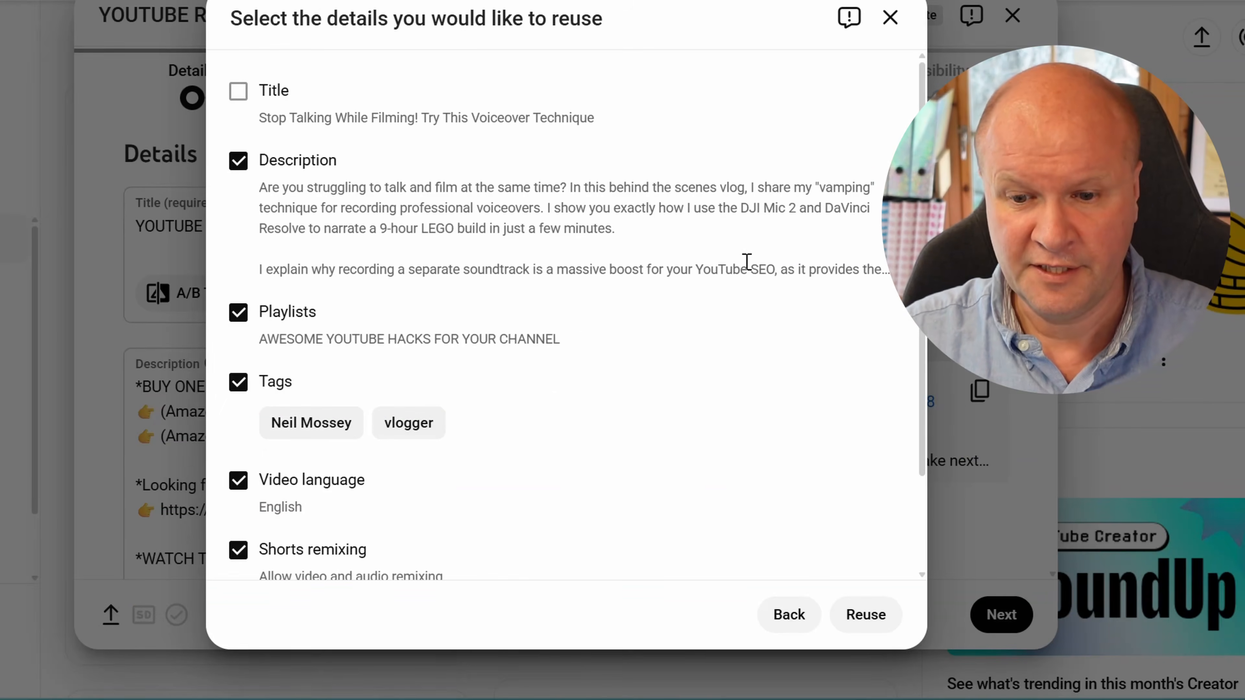
pyautogui.click(867, 620)
# Review the reused description and remove its old introduction and the DJI MIC 2 microphone purchase links
pyautogui.scroll(-3, 656, 538)
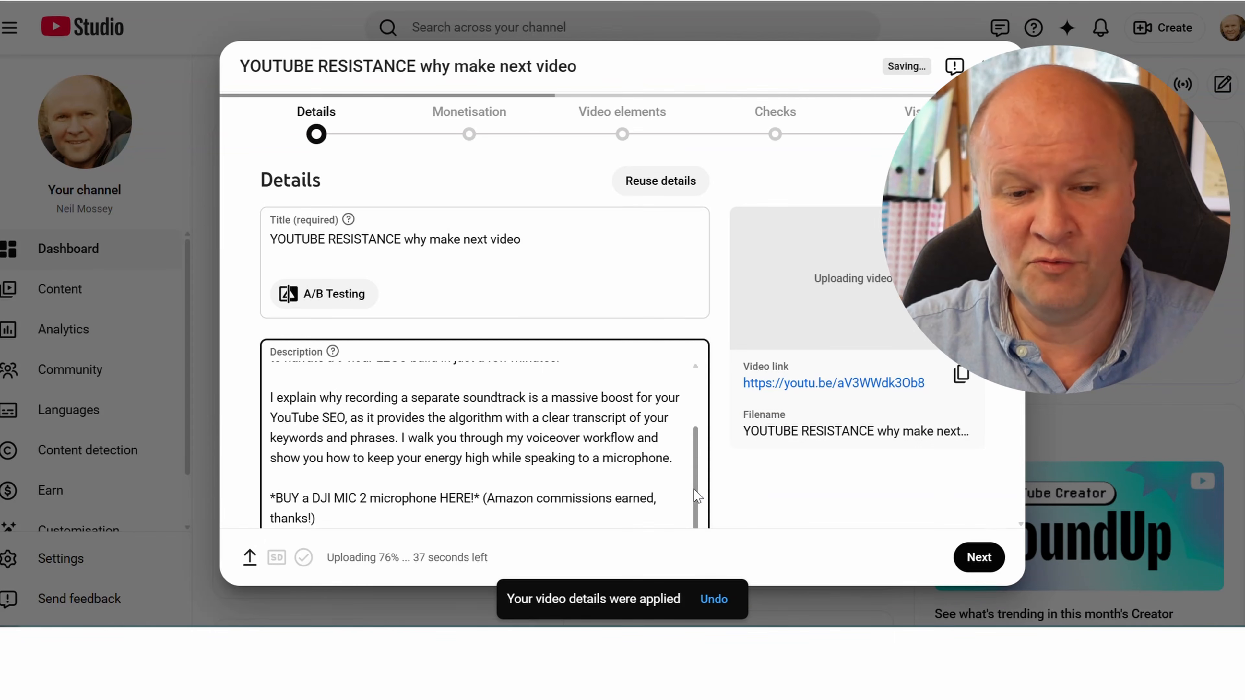
pyautogui.scroll(-2, 697, 495)
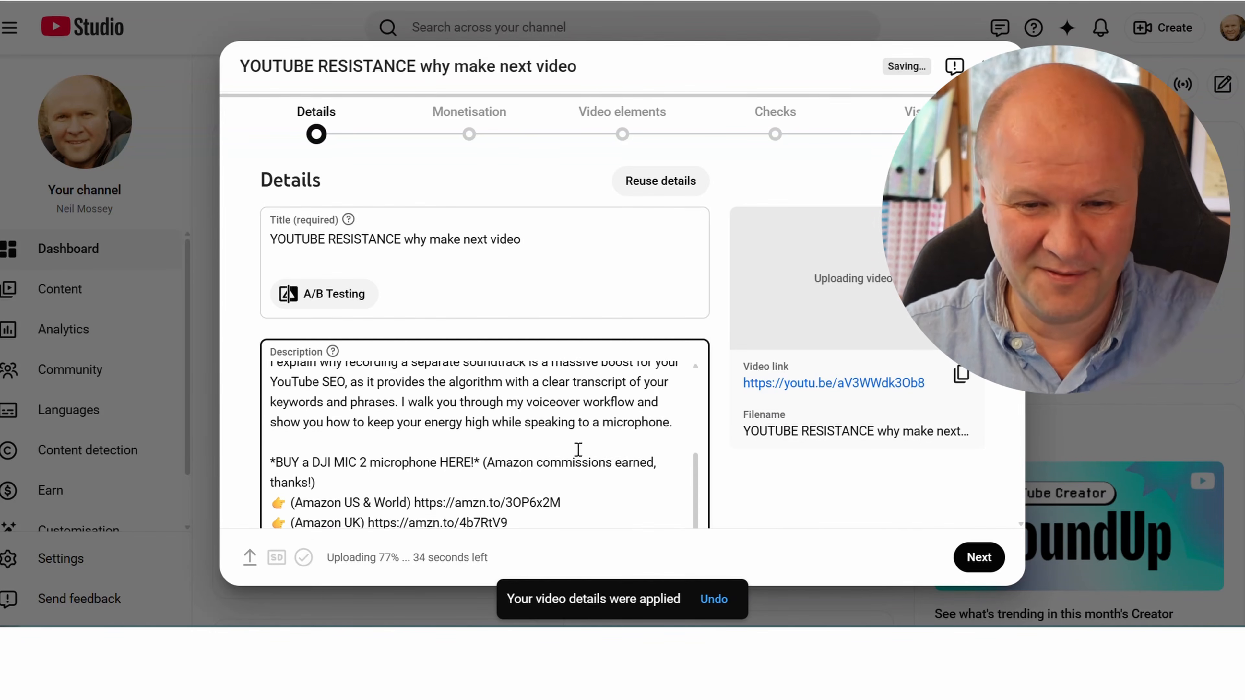
pyautogui.scroll(-6, 577, 449)
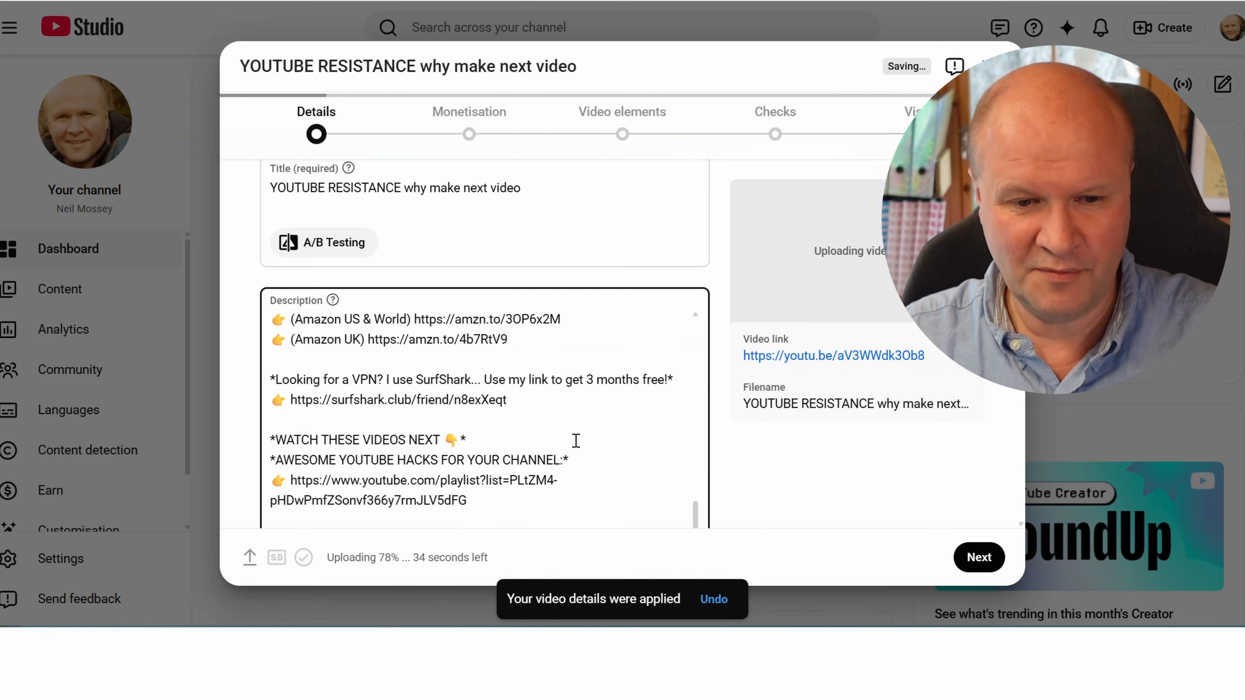
pyautogui.scroll(-2, 576, 441)
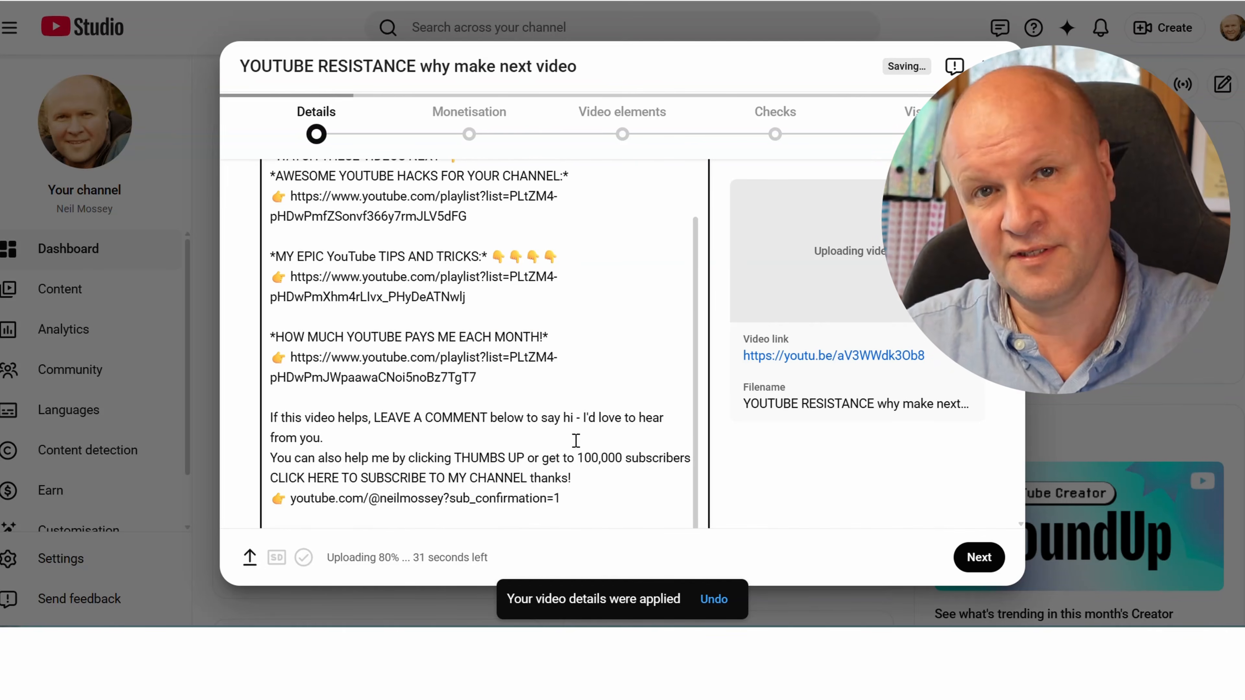
pyautogui.scroll(10, 576, 441)
pyautogui.moveTo(571, 466); pyautogui.dragTo(550, 444)
pyautogui.moveTo(523, 380); pyautogui.dragTo(171, 181)
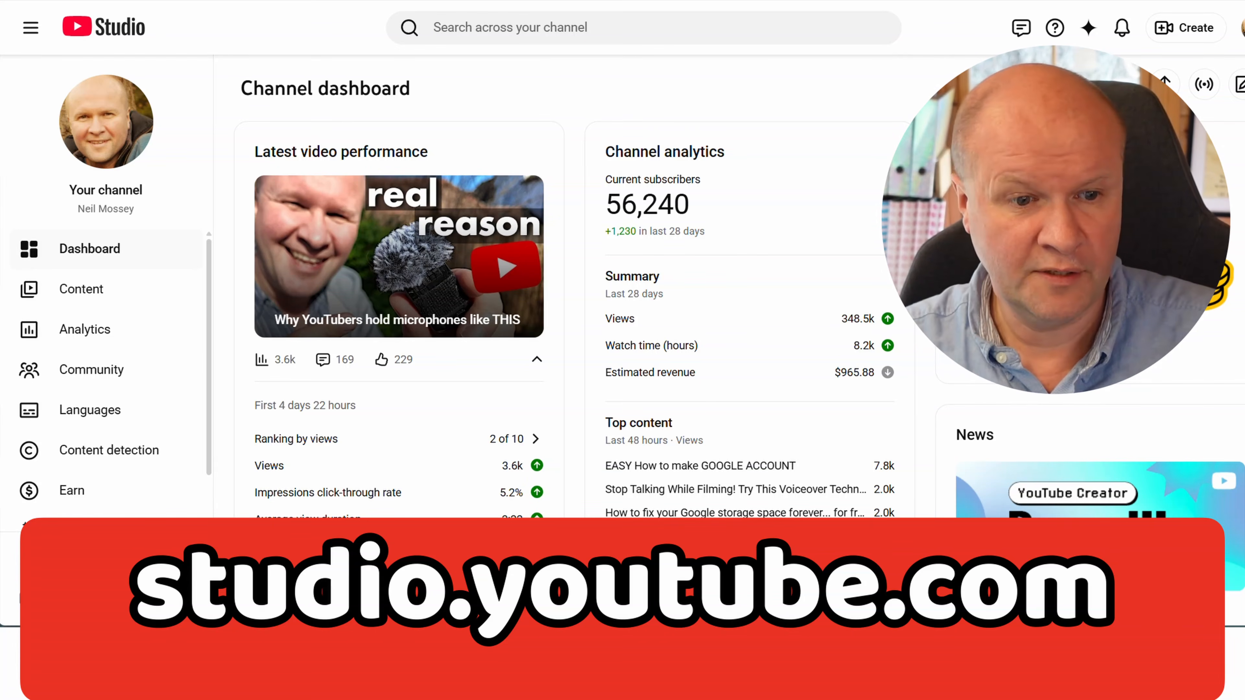
# Open the channel's upload defaults in the YouTube Studio settings
pyautogui.scroll(-1, 179, 387)
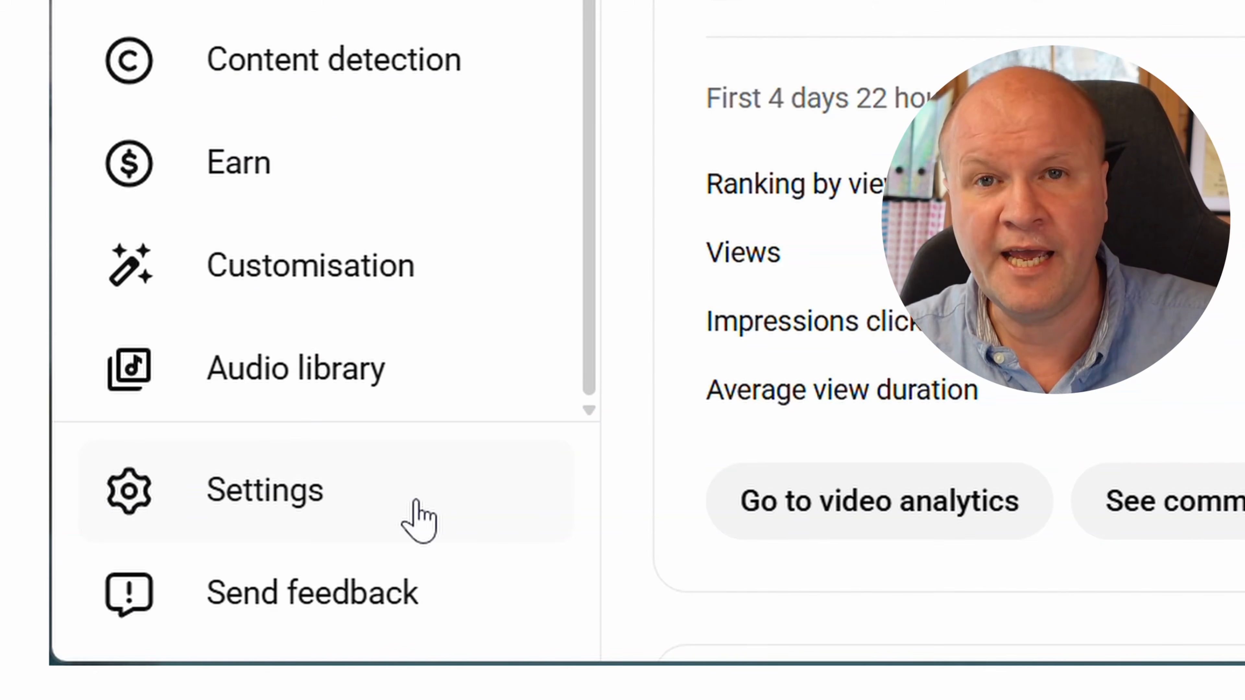
pyautogui.click(419, 520)
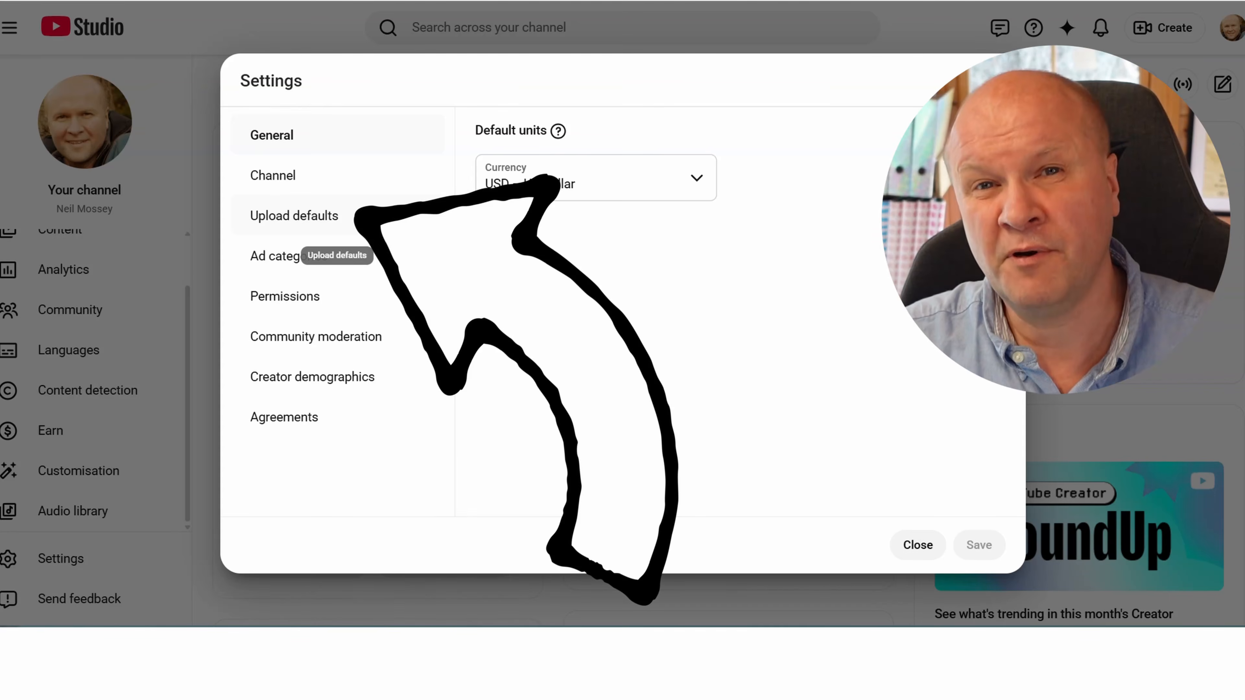
pyautogui.click(368, 217)
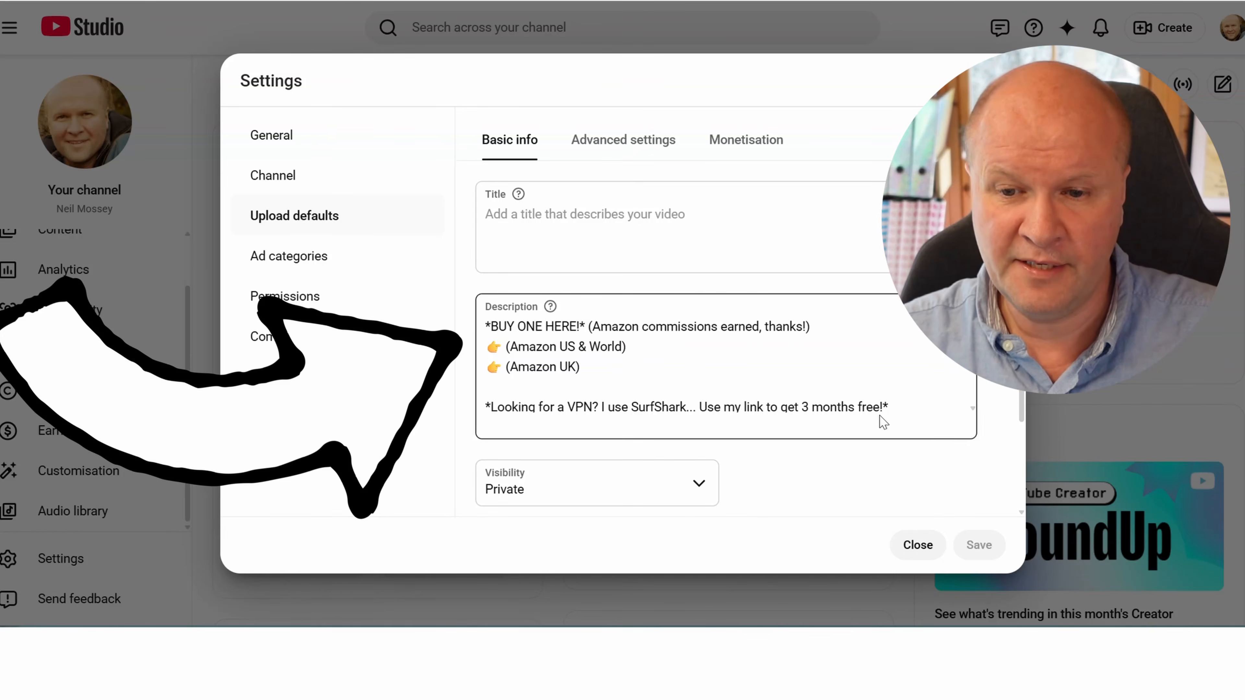
# Examine the default description's links, timestamp placeholder and hashtags, along with the default visibility and tags
pyautogui.scroll(-2, 879, 415)
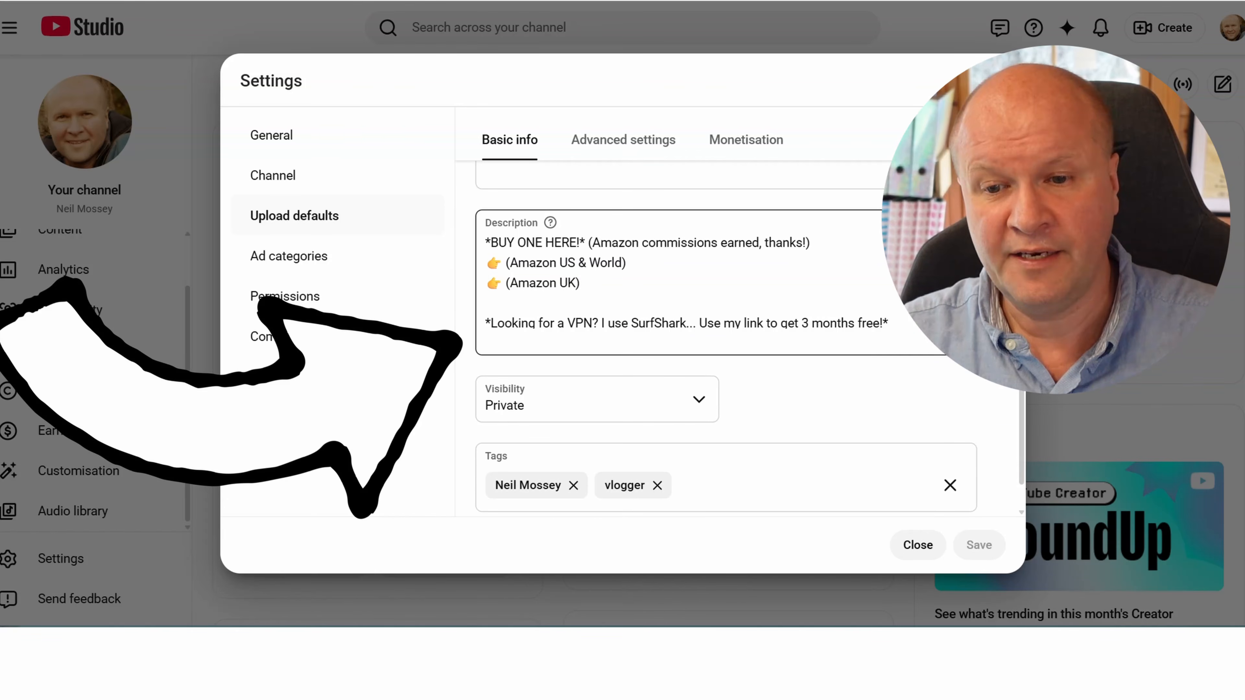
pyautogui.scroll(-5, 687, 282)
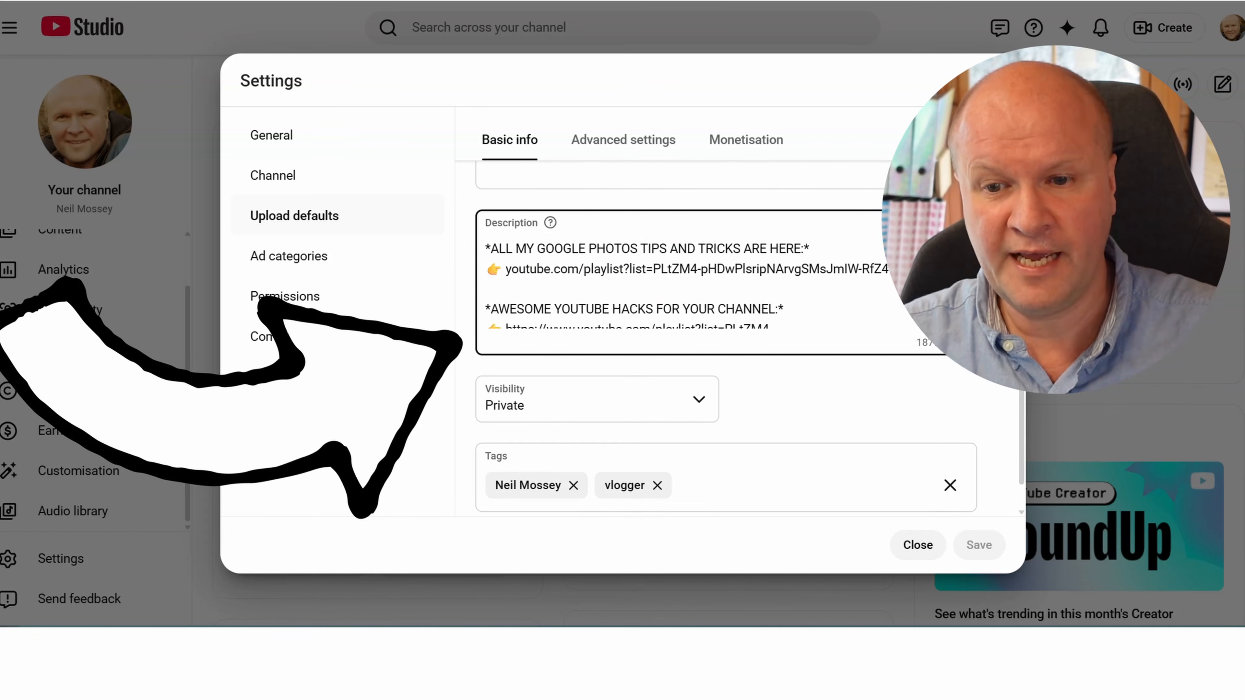
pyautogui.scroll(-2, 686, 282)
pyautogui.scroll(-6, 686, 282)
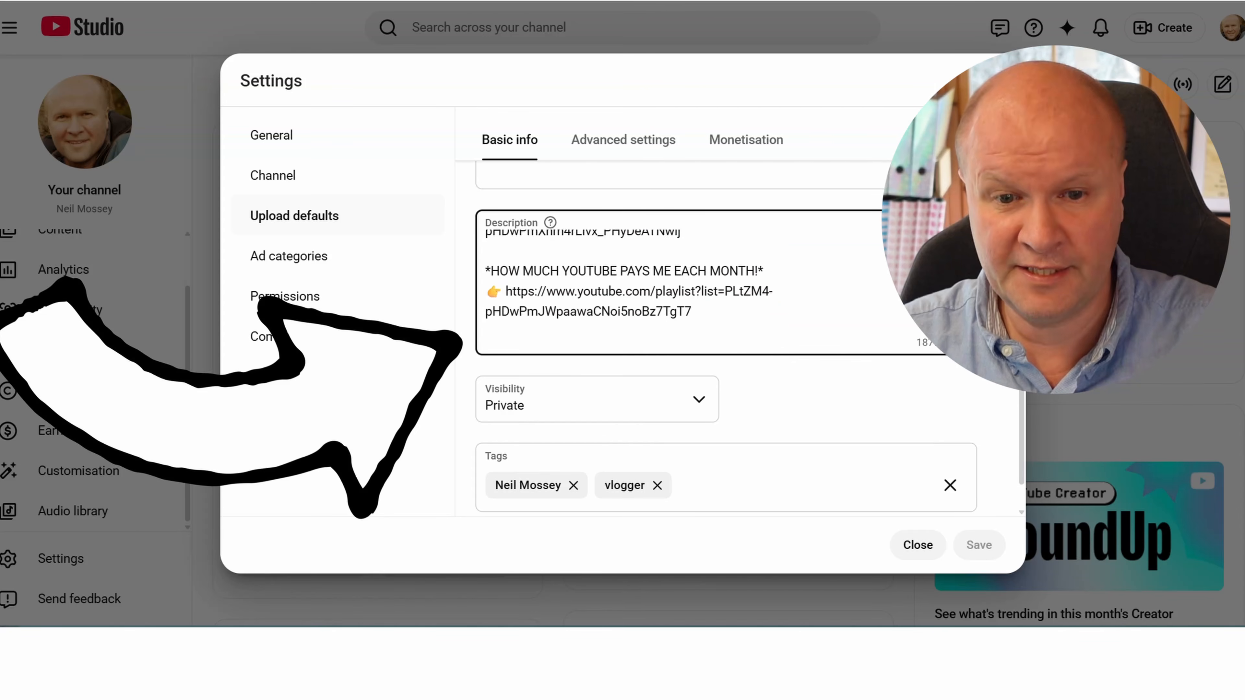
pyautogui.scroll(3, 686, 282)
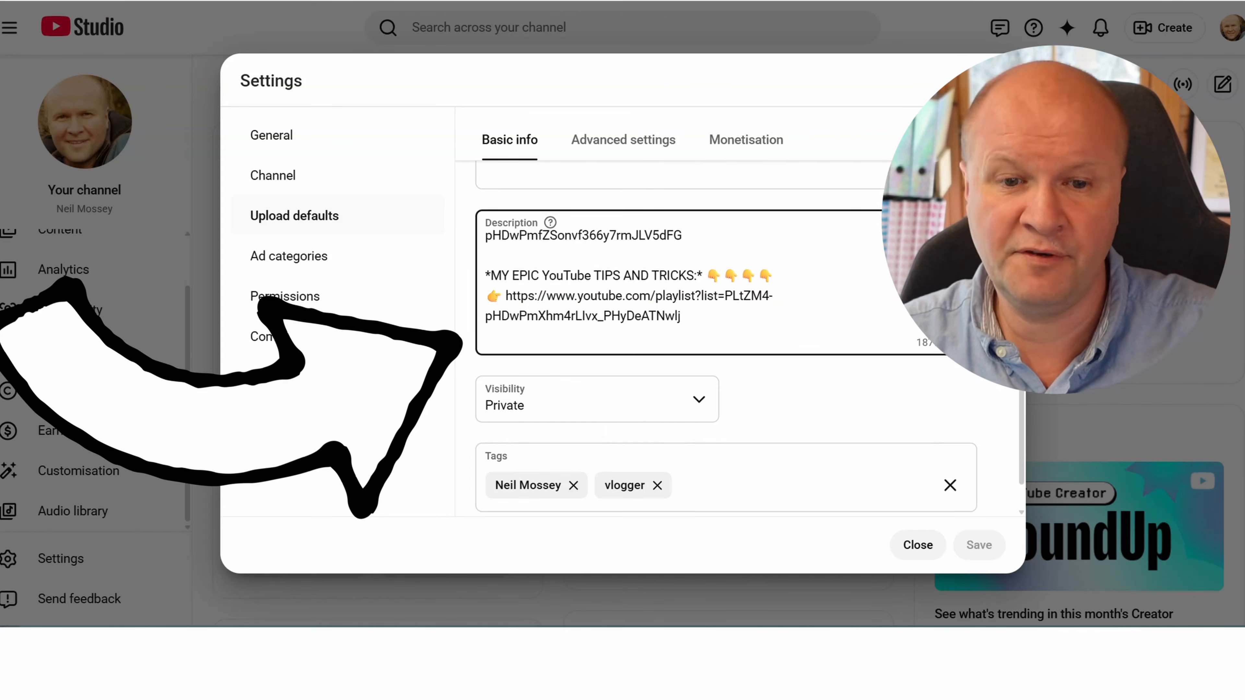
pyautogui.scroll(4, 686, 282)
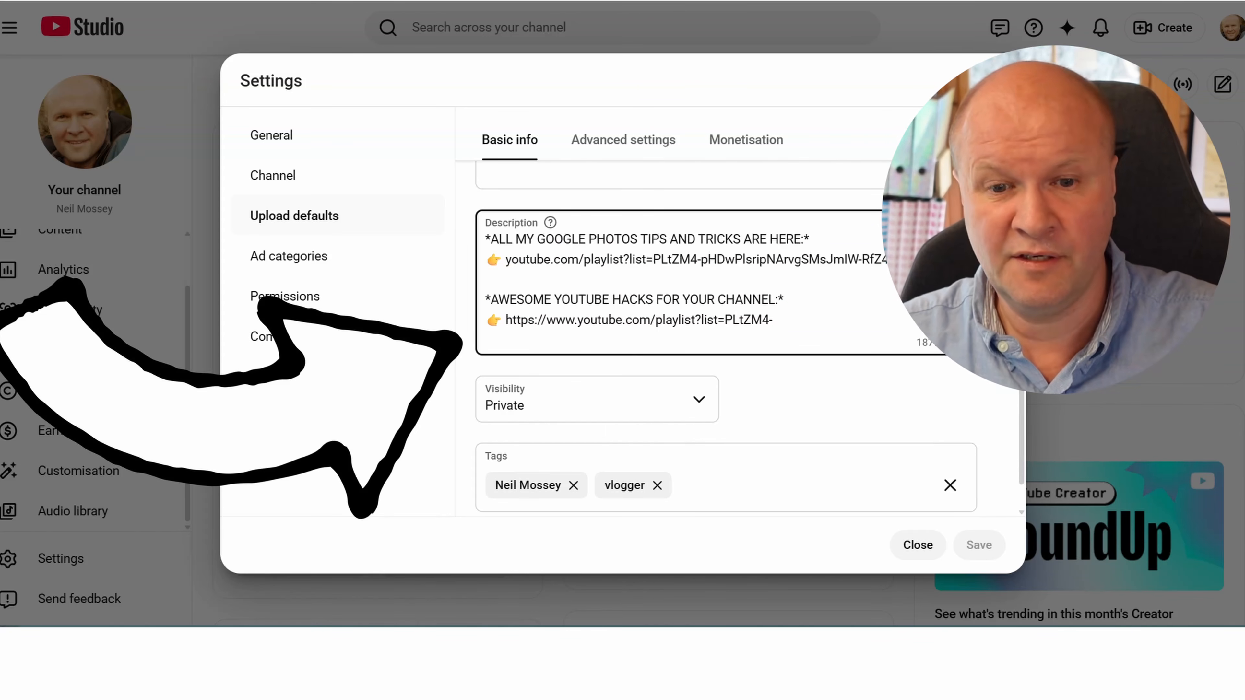
pyautogui.scroll(-10, 686, 282)
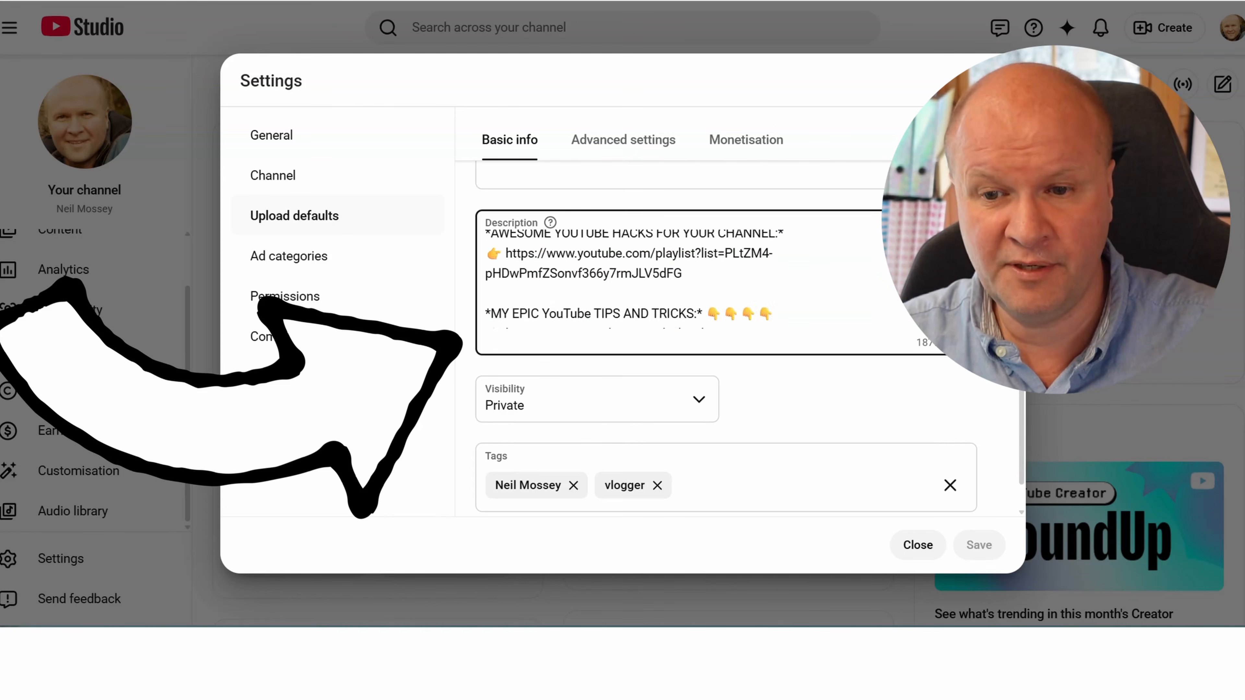
pyautogui.scroll(-8, 687, 282)
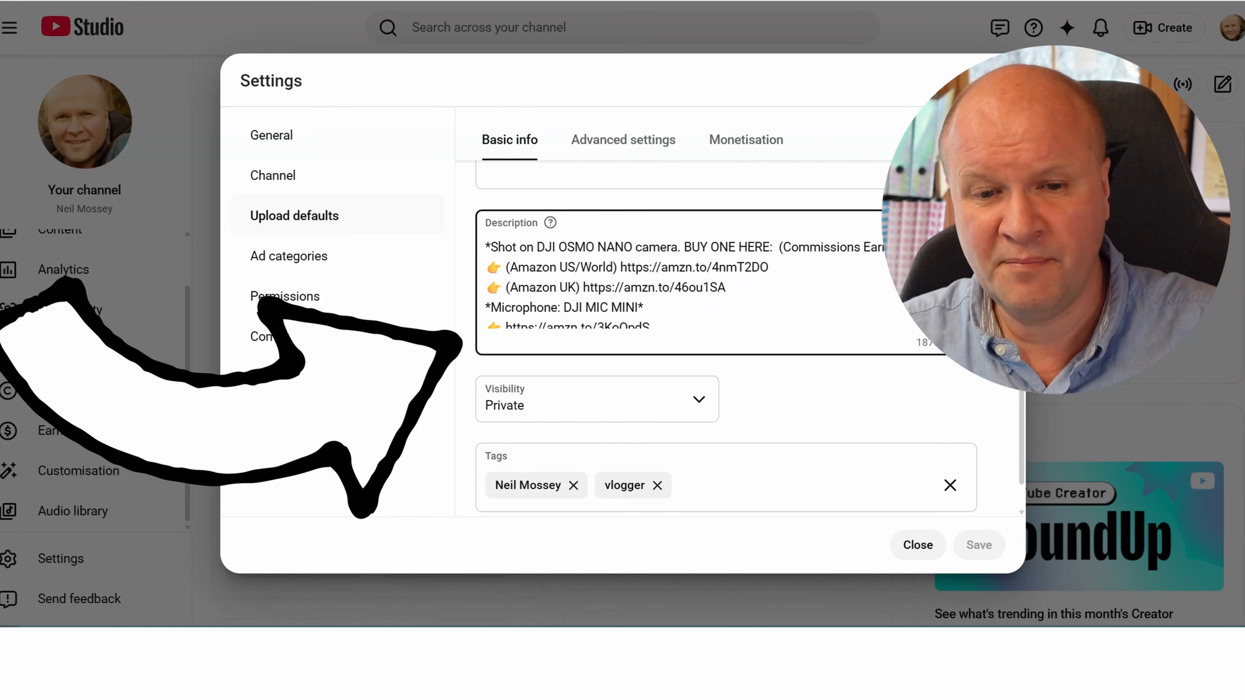
pyautogui.scroll(-6, 686, 282)
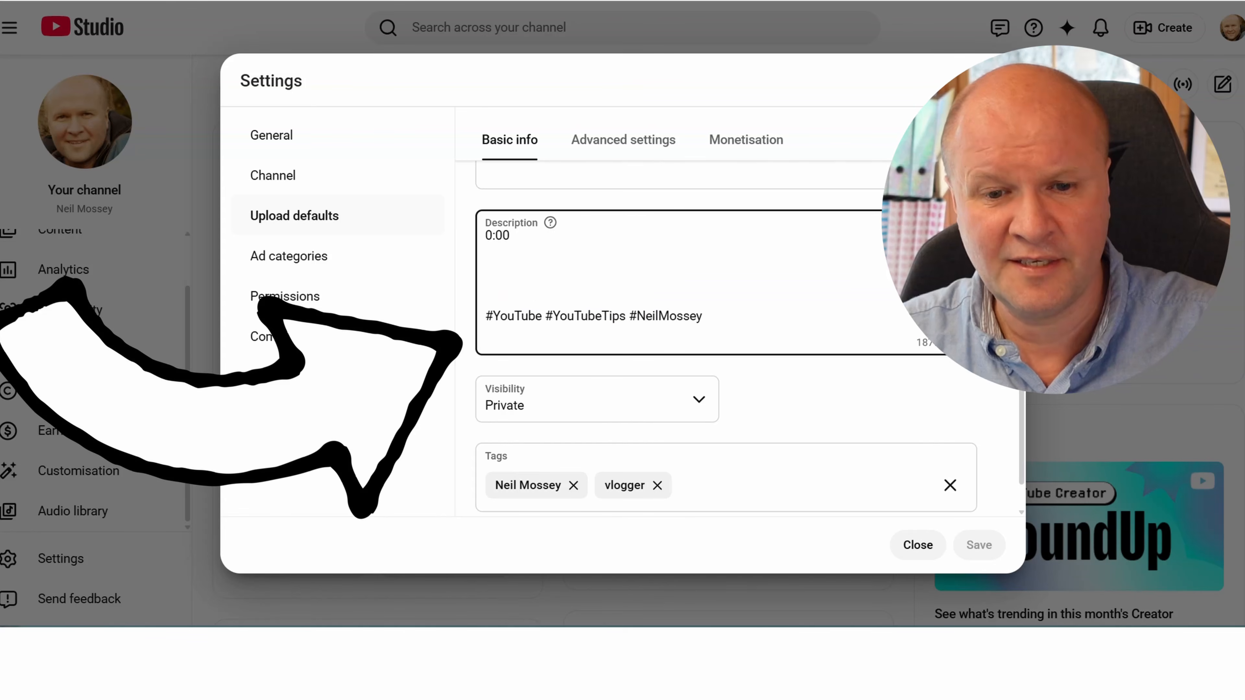
pyautogui.scroll(2, 686, 282)
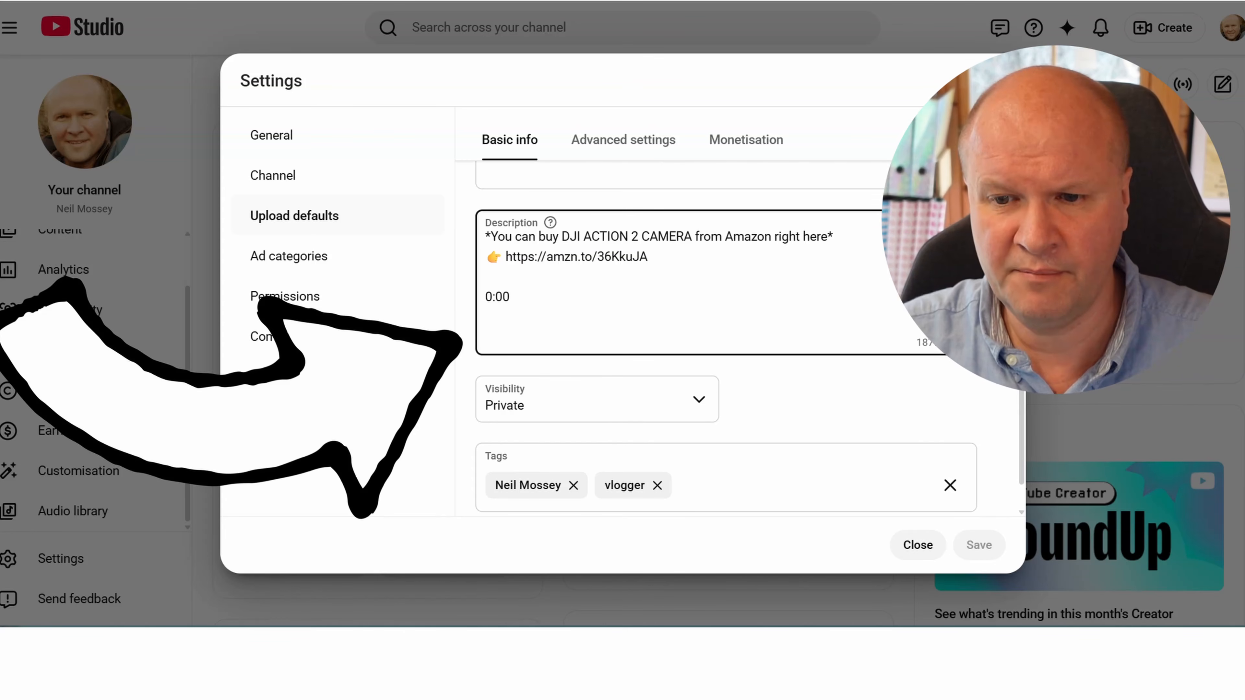
pyautogui.scroll(3, 858, 294)
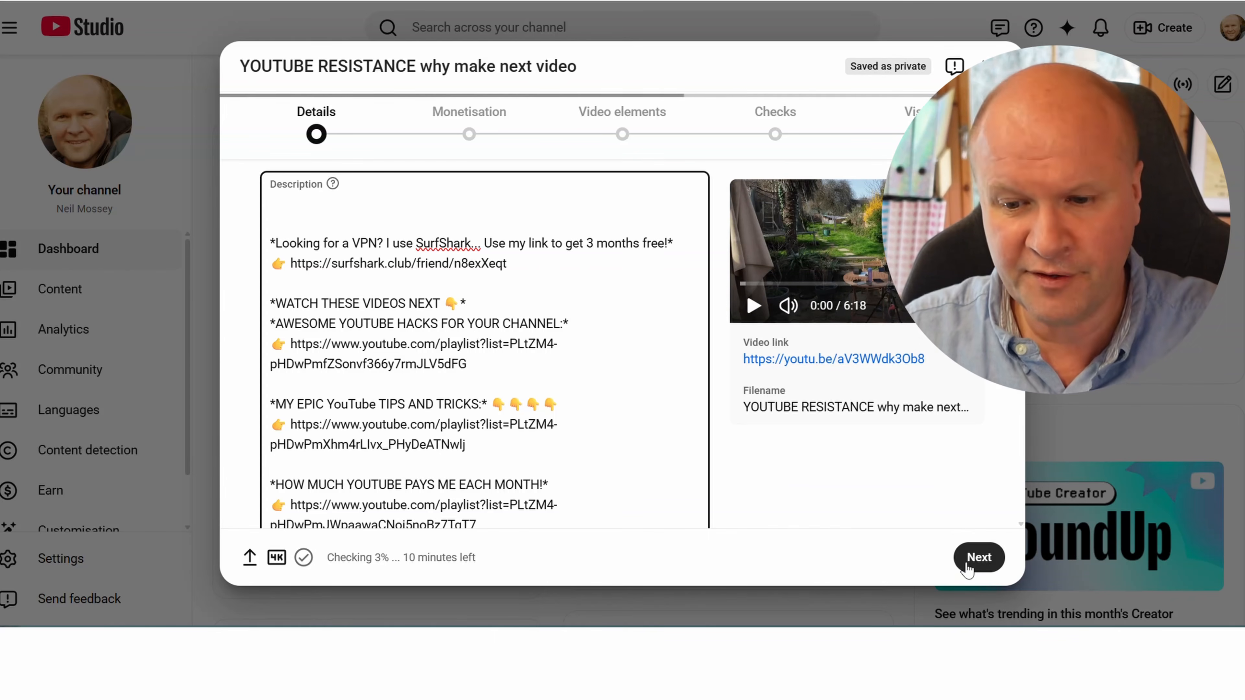
# Continue to the uploaded video's monetisation, turn ads on and proceed to the ad suitability rating
pyautogui.click(979, 556)
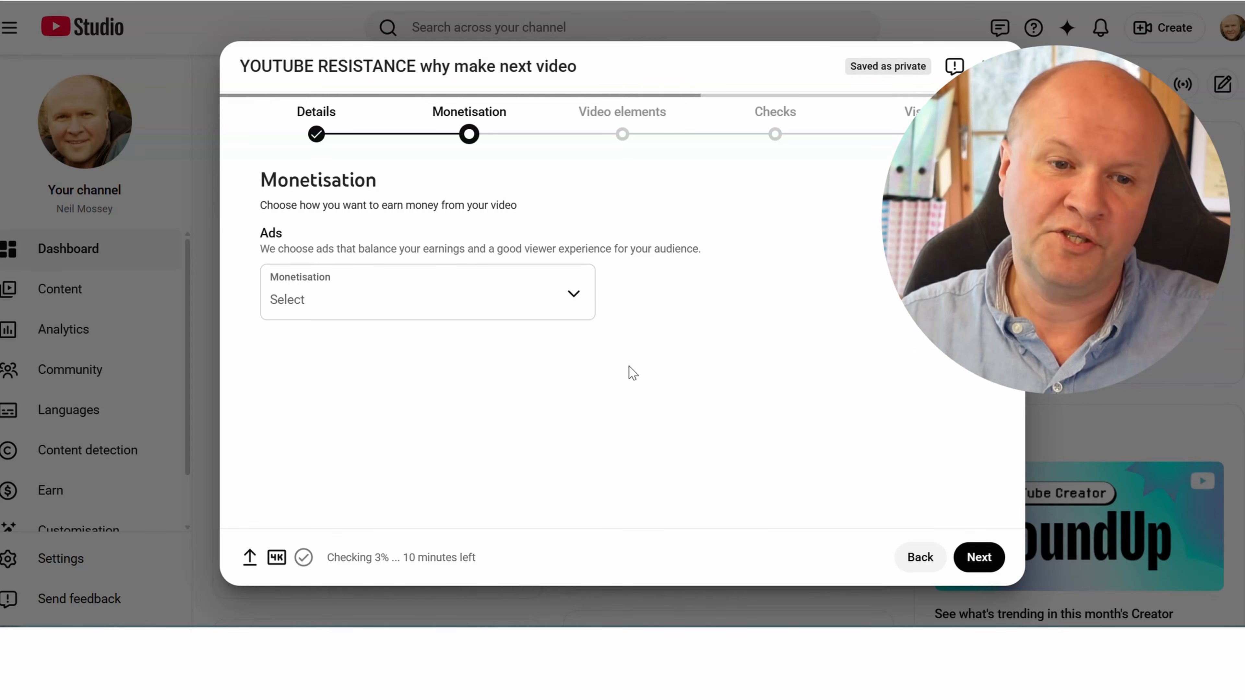
pyautogui.click(573, 295)
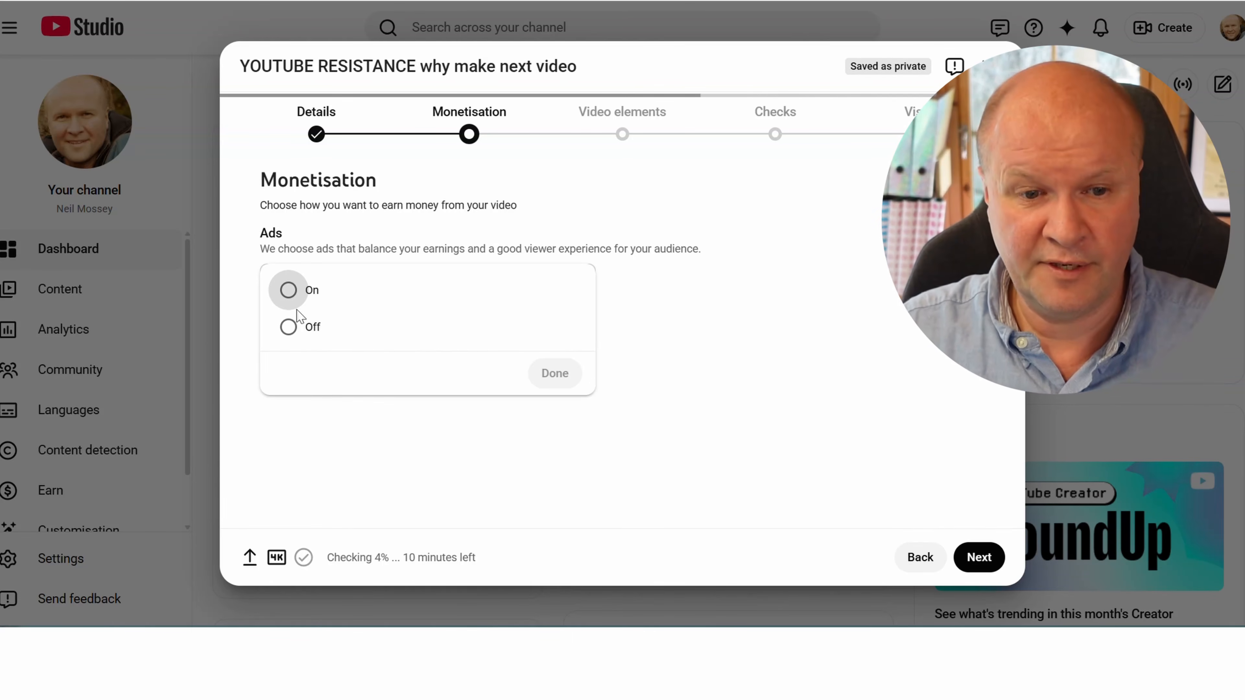
pyautogui.click(288, 290)
pyautogui.click(554, 373)
pyautogui.click(979, 557)
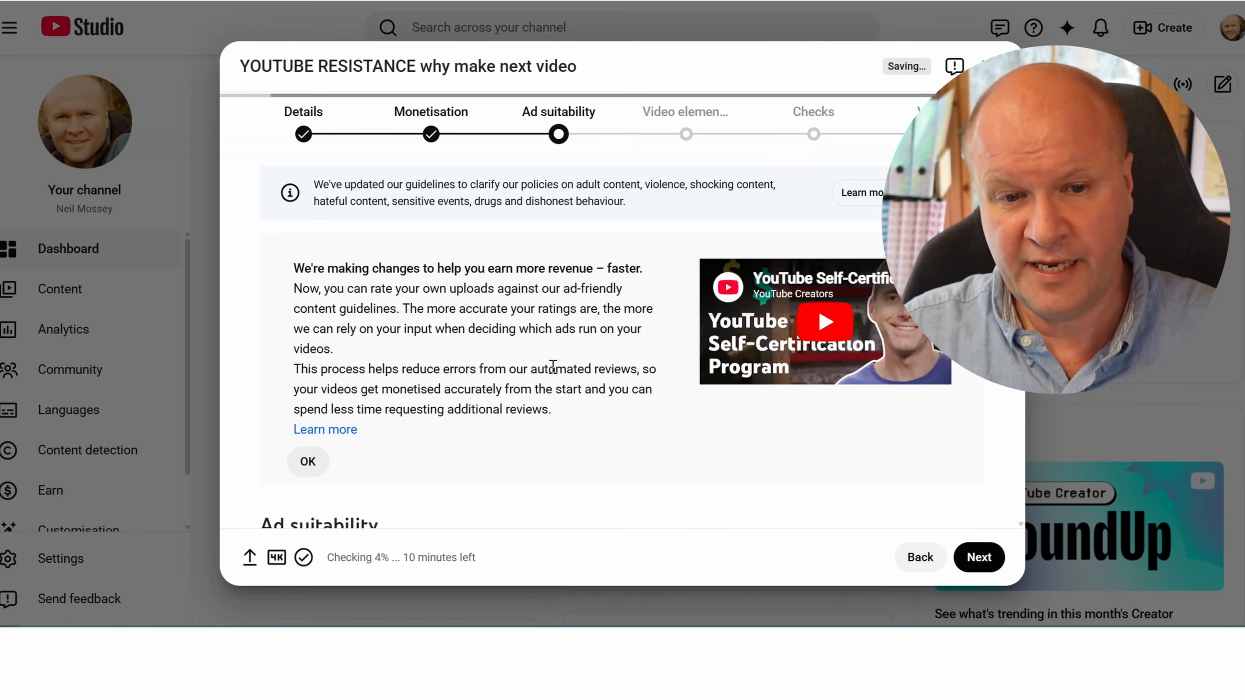
# Rate the video's ad suitability as "None of the above" after reading through the content categories, and submit the rating
pyautogui.scroll(-10, 553, 378)
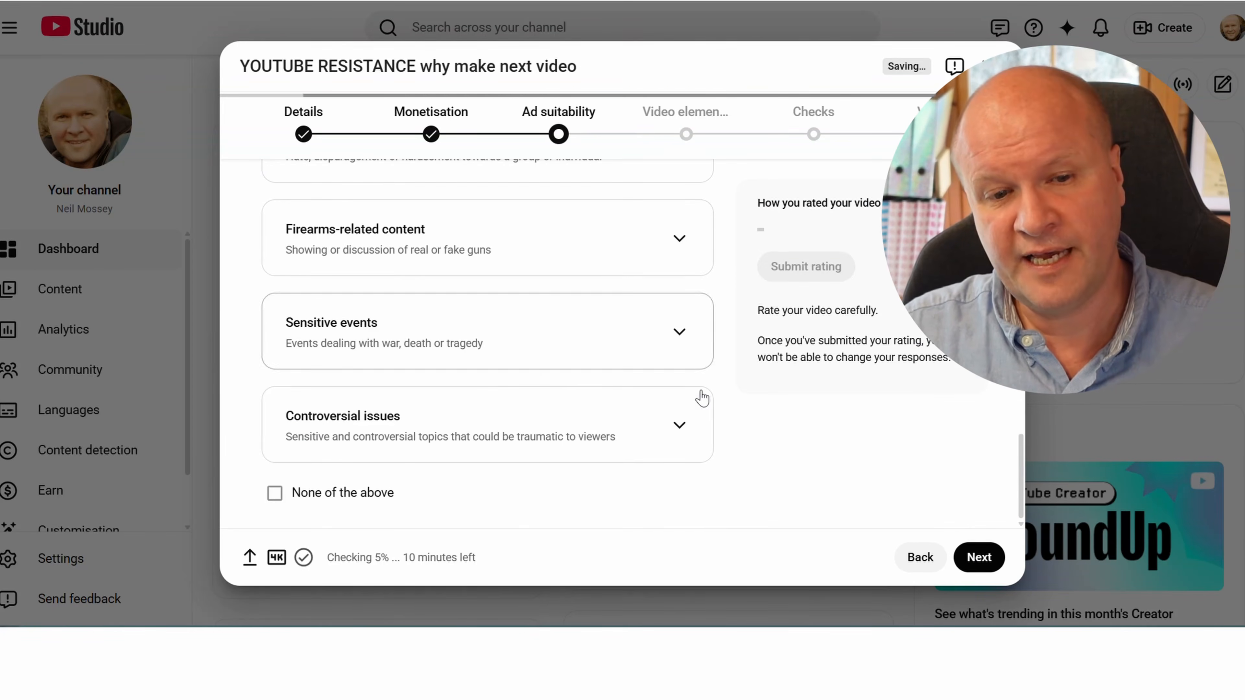
pyautogui.scroll(10, 701, 395)
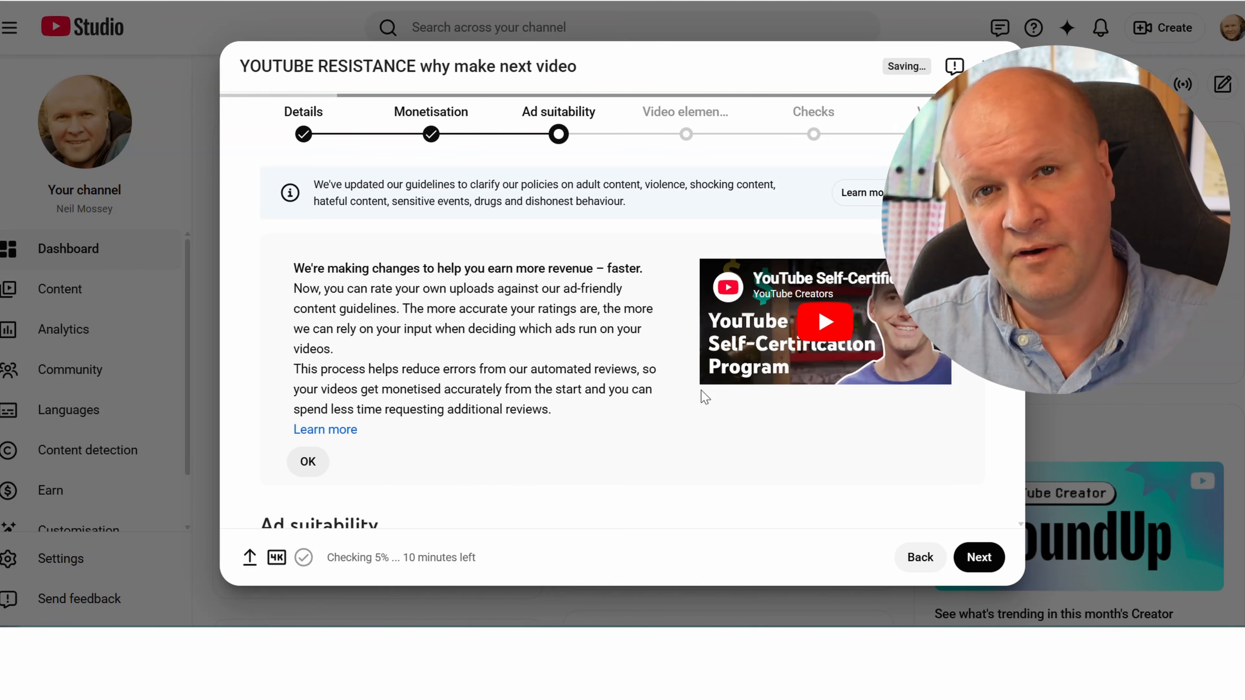
pyautogui.scroll(-8, 701, 389)
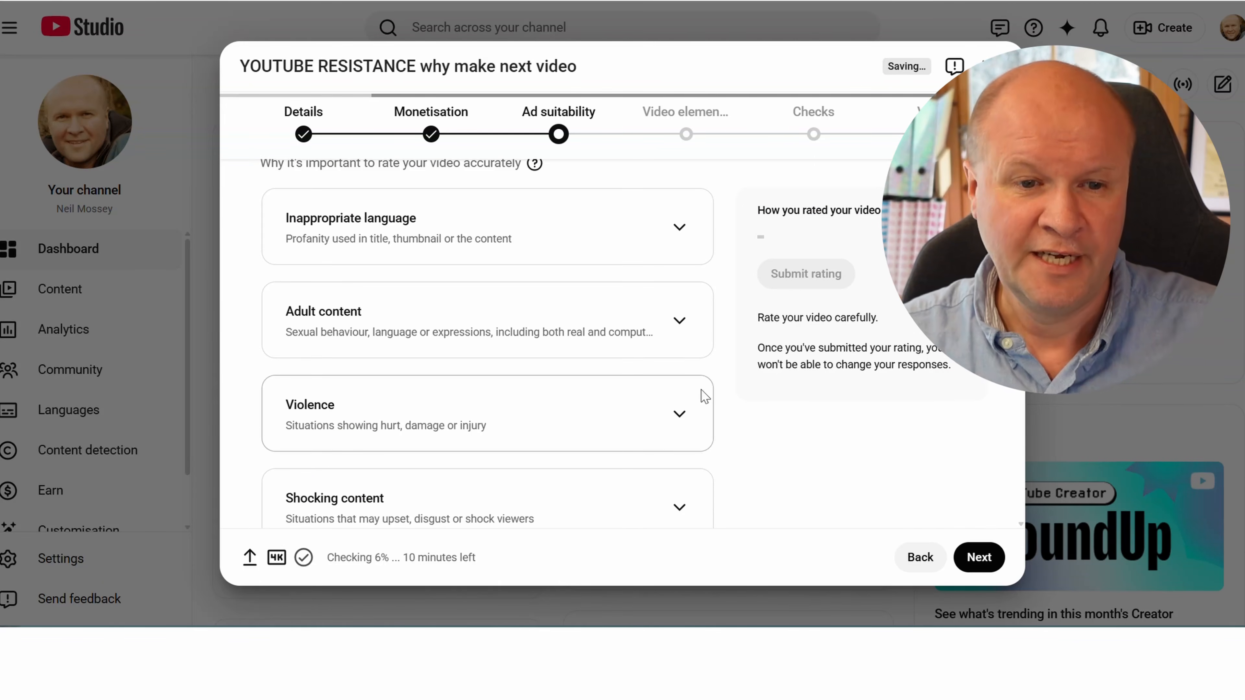
pyautogui.scroll(-5, 704, 396)
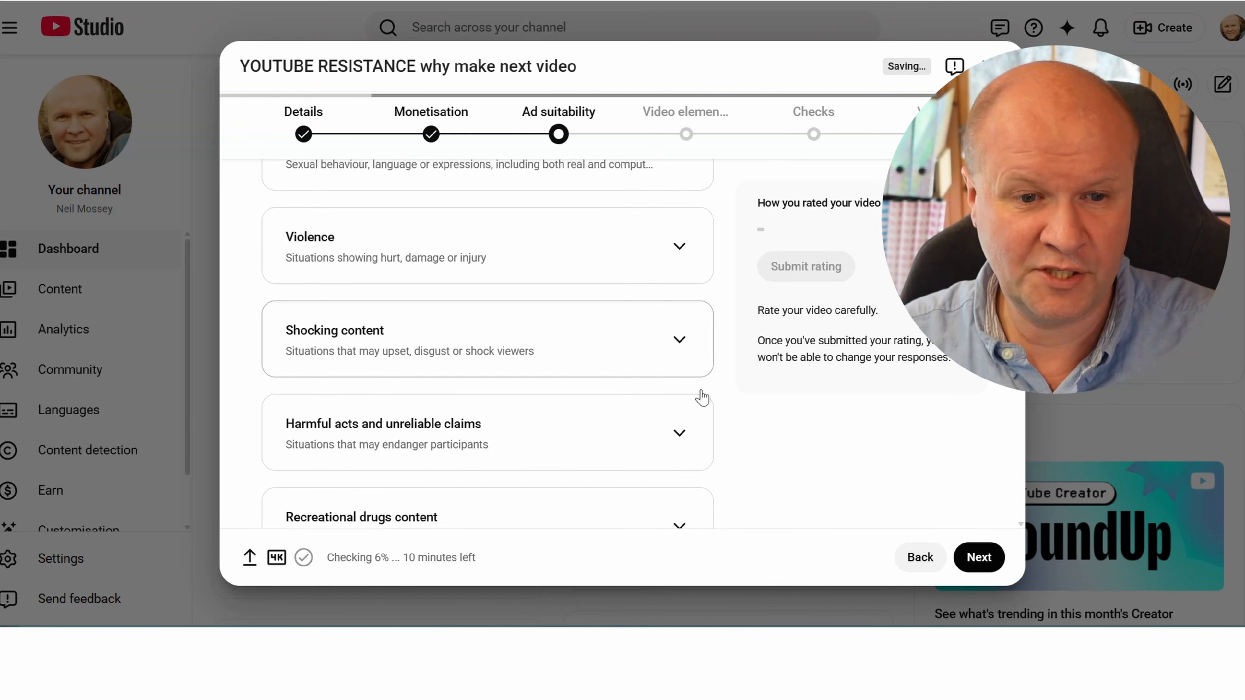
pyautogui.scroll(-8, 701, 396)
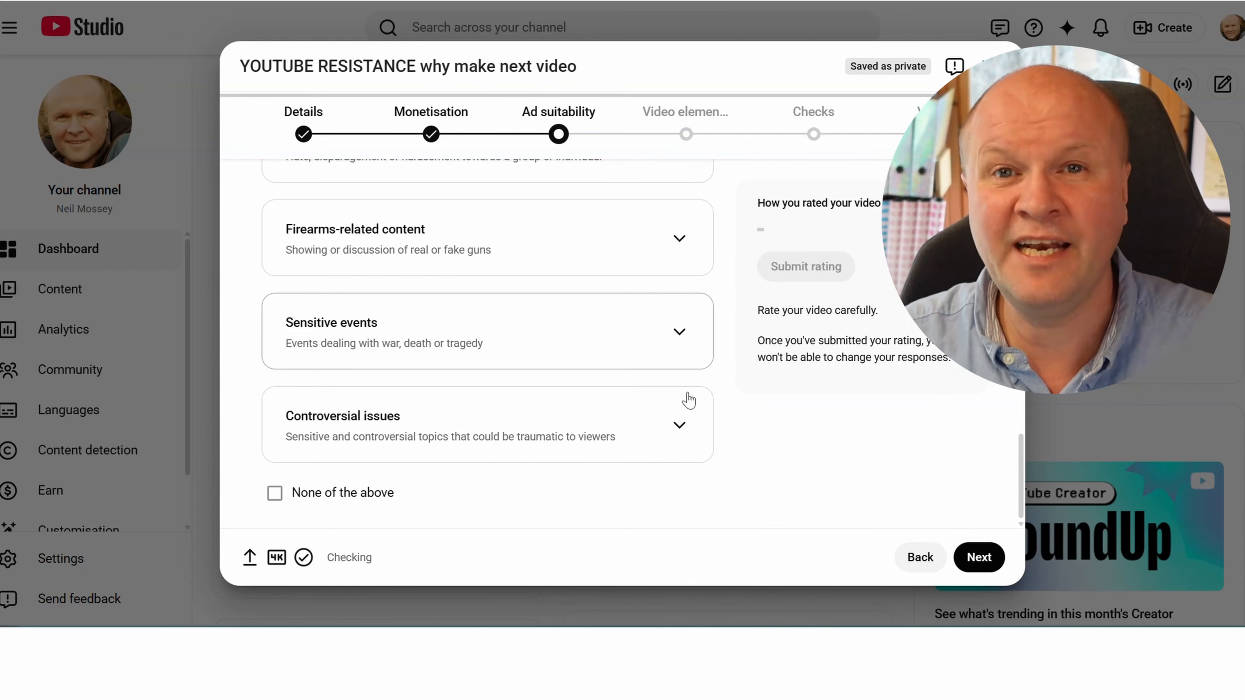
pyautogui.click(275, 496)
pyautogui.scroll(5, 628, 489)
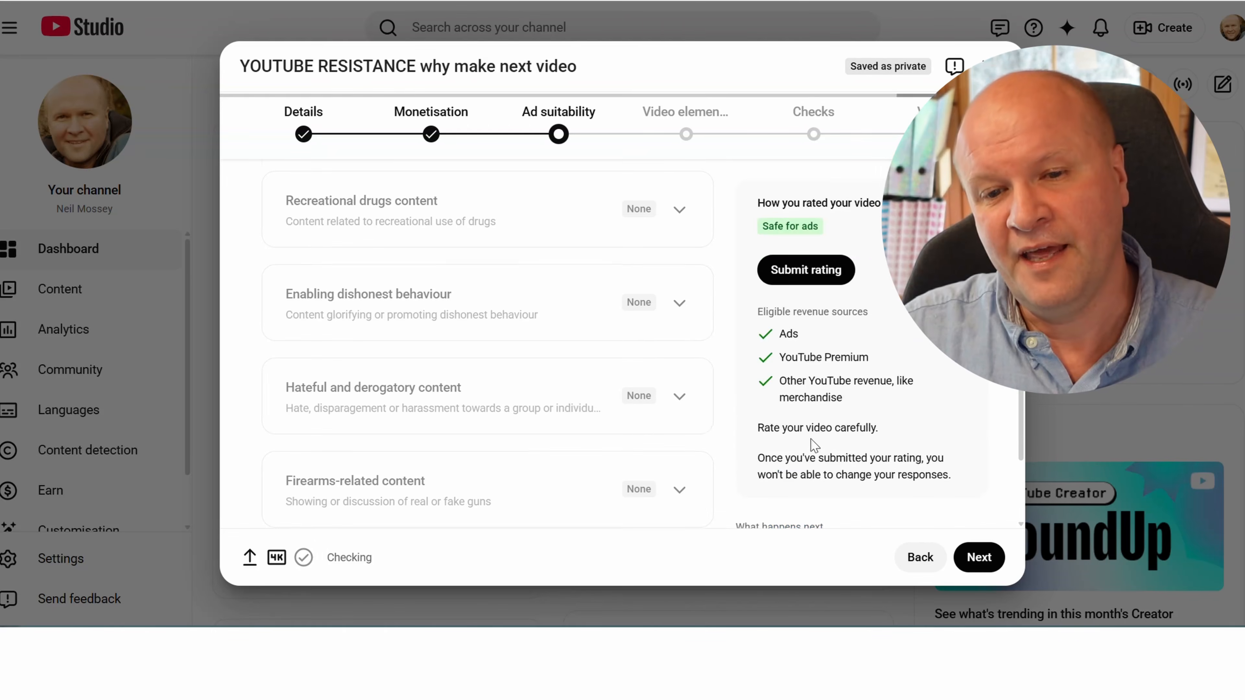
pyautogui.click(835, 278)
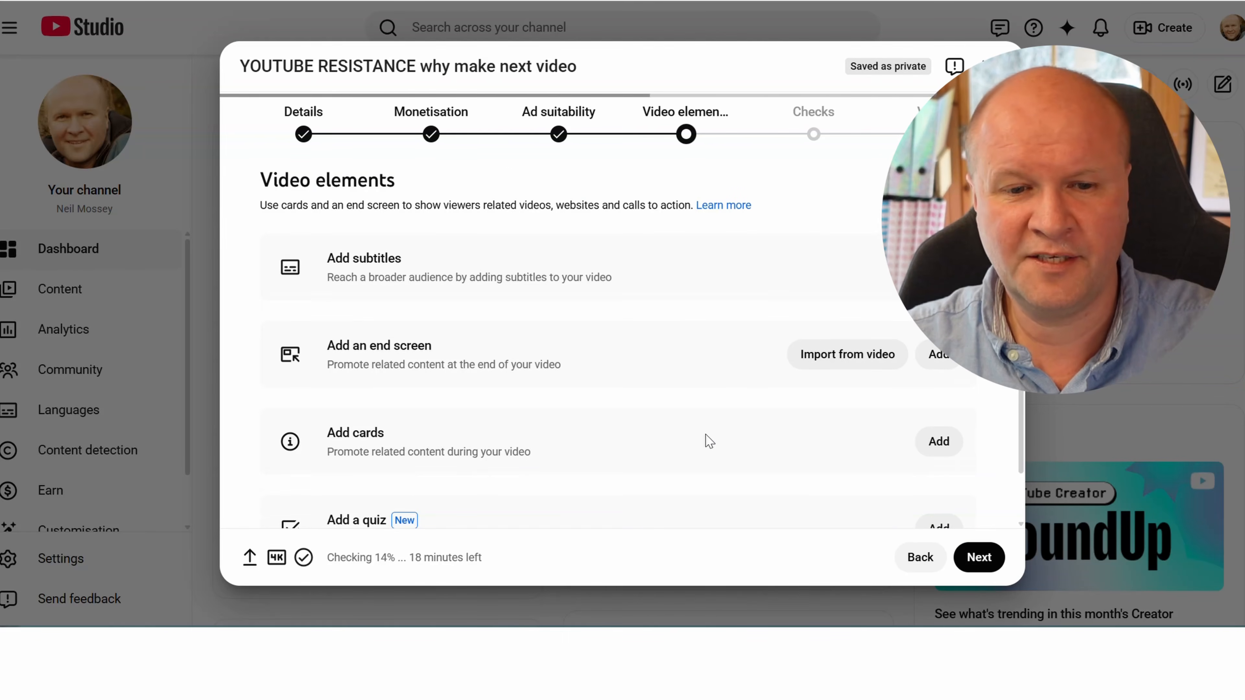
# Look over the video elements and visibility options, and save the video with Private visibility
pyautogui.scroll(-2, 709, 441)
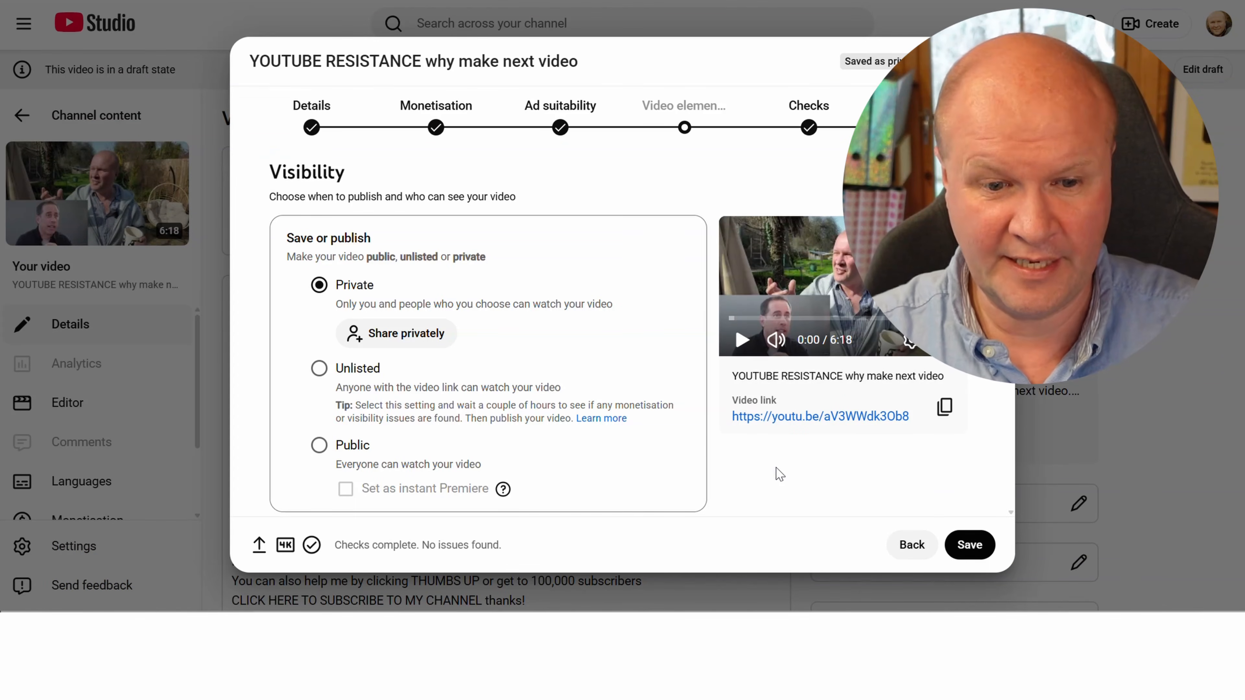
pyautogui.scroll(-5, 610, 400)
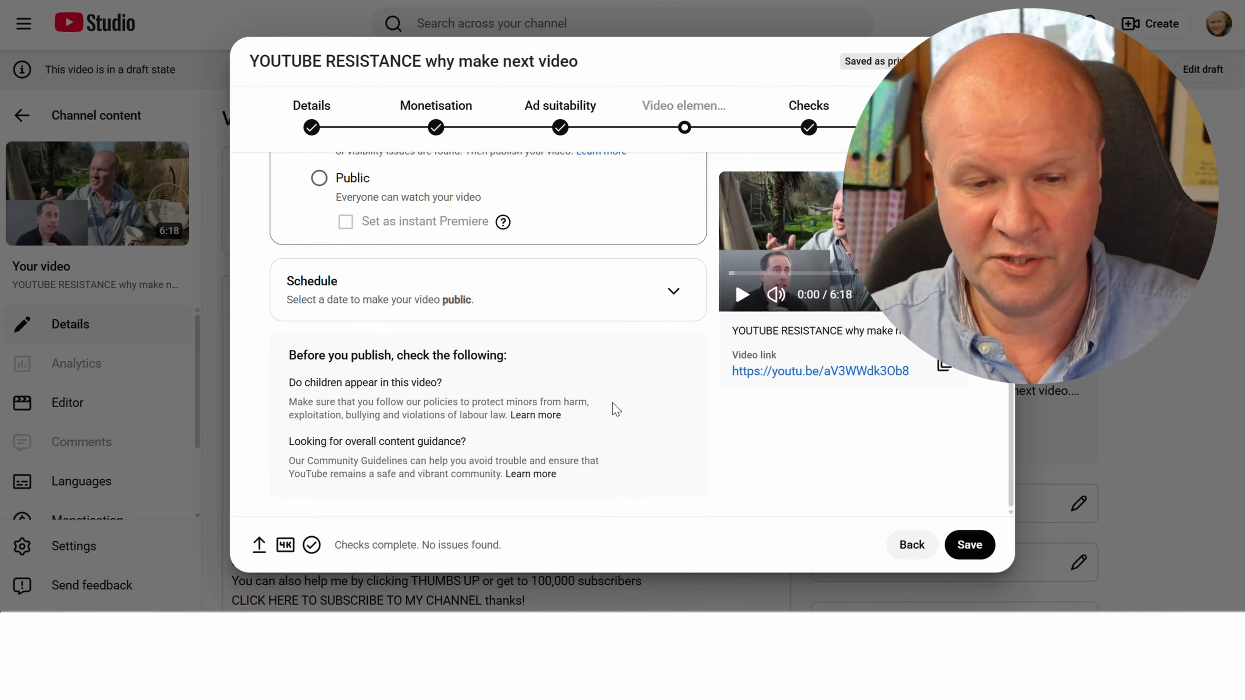
pyautogui.scroll(5, 614, 406)
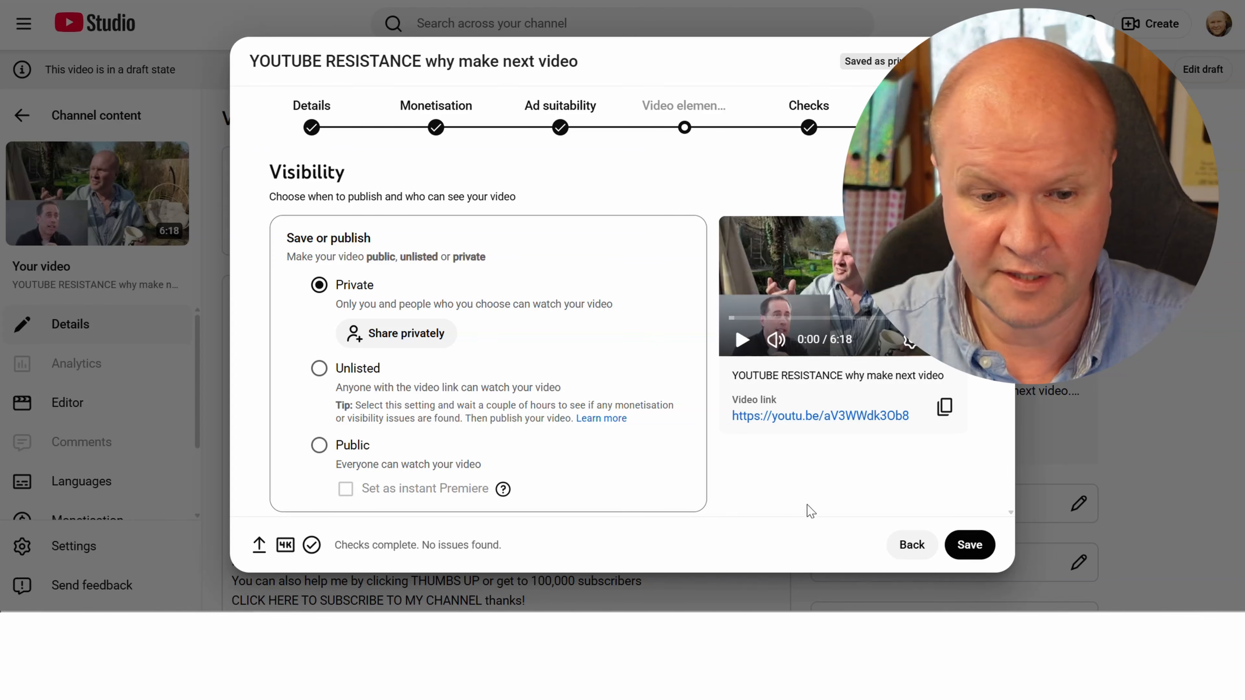
pyautogui.click(982, 553)
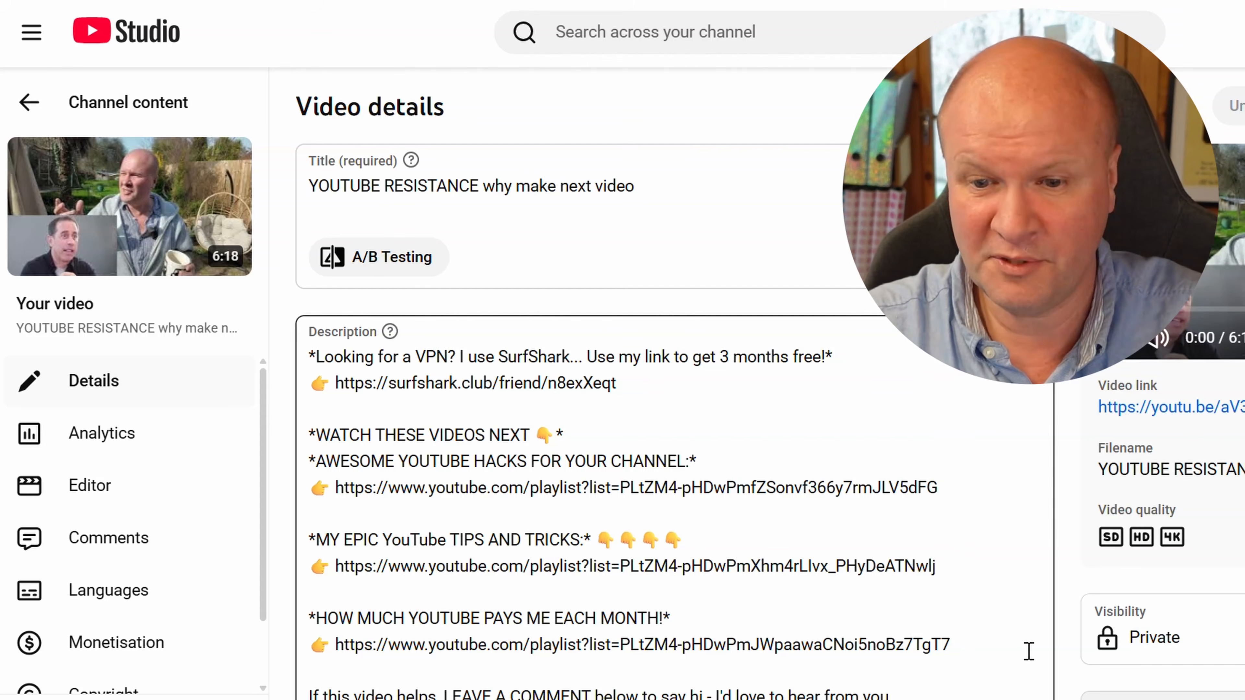
# Look over the saved video's description and open its English subtitles for editing from the language settings
pyautogui.scroll(-5, 1029, 651)
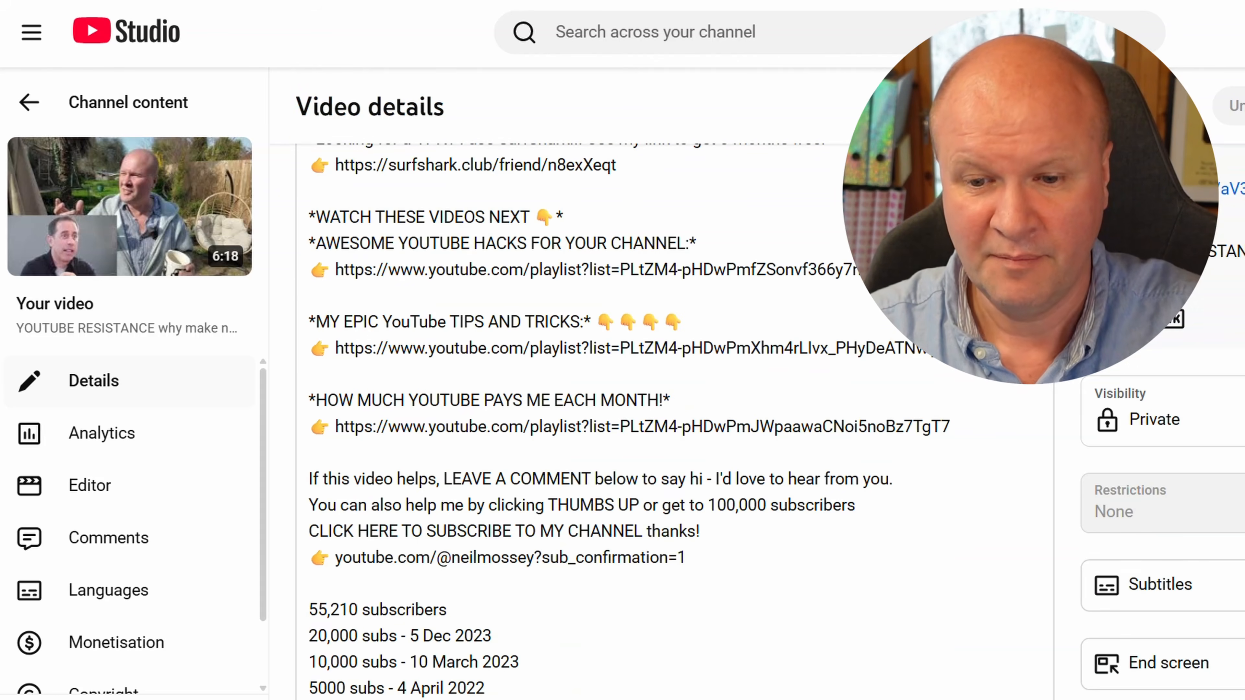
pyautogui.scroll(5, 970, 542)
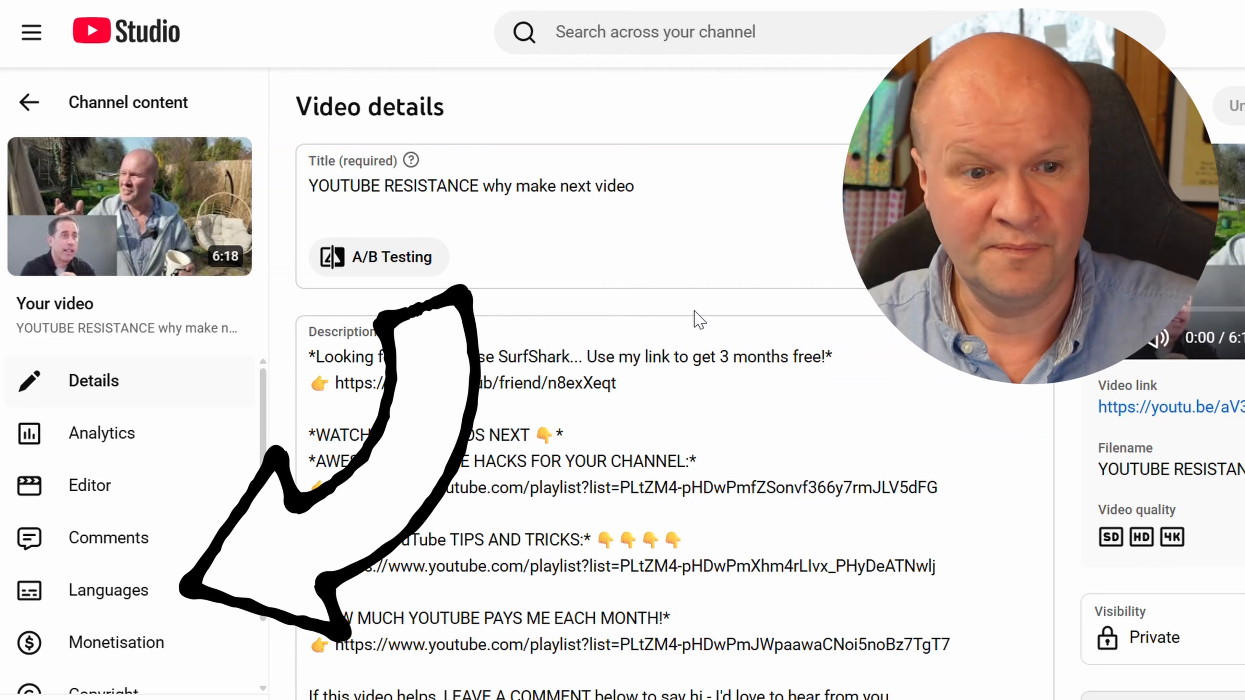
pyautogui.click(177, 607)
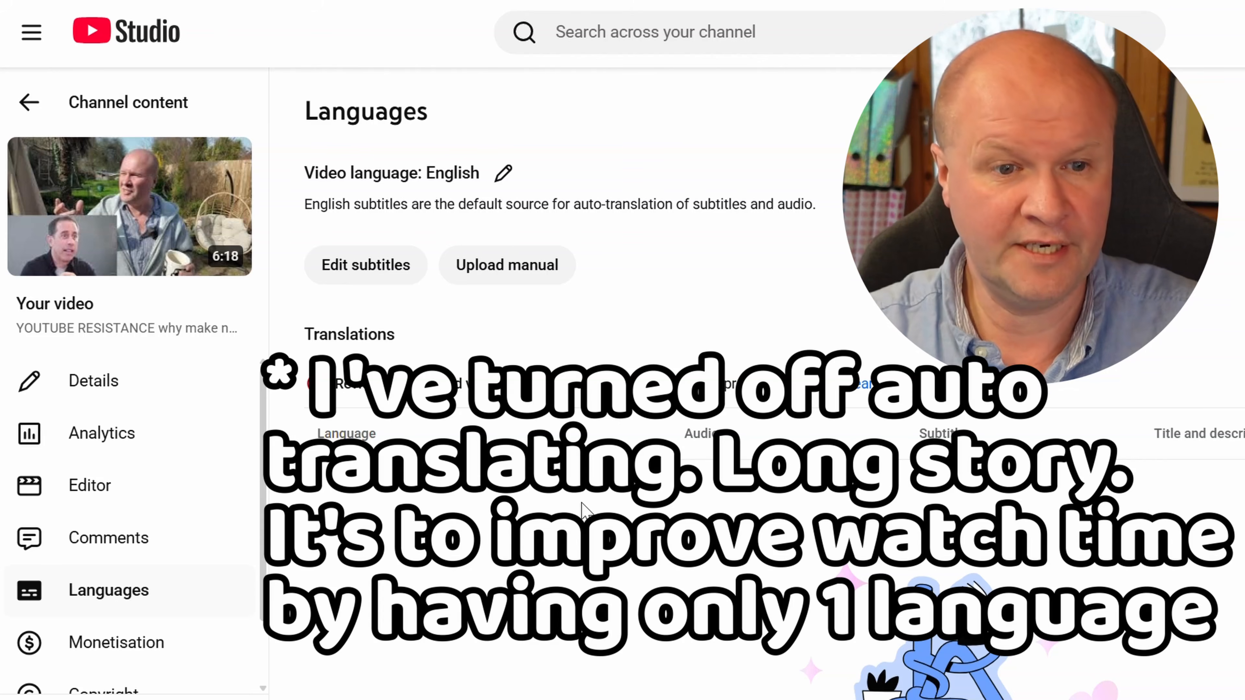
pyautogui.click(362, 284)
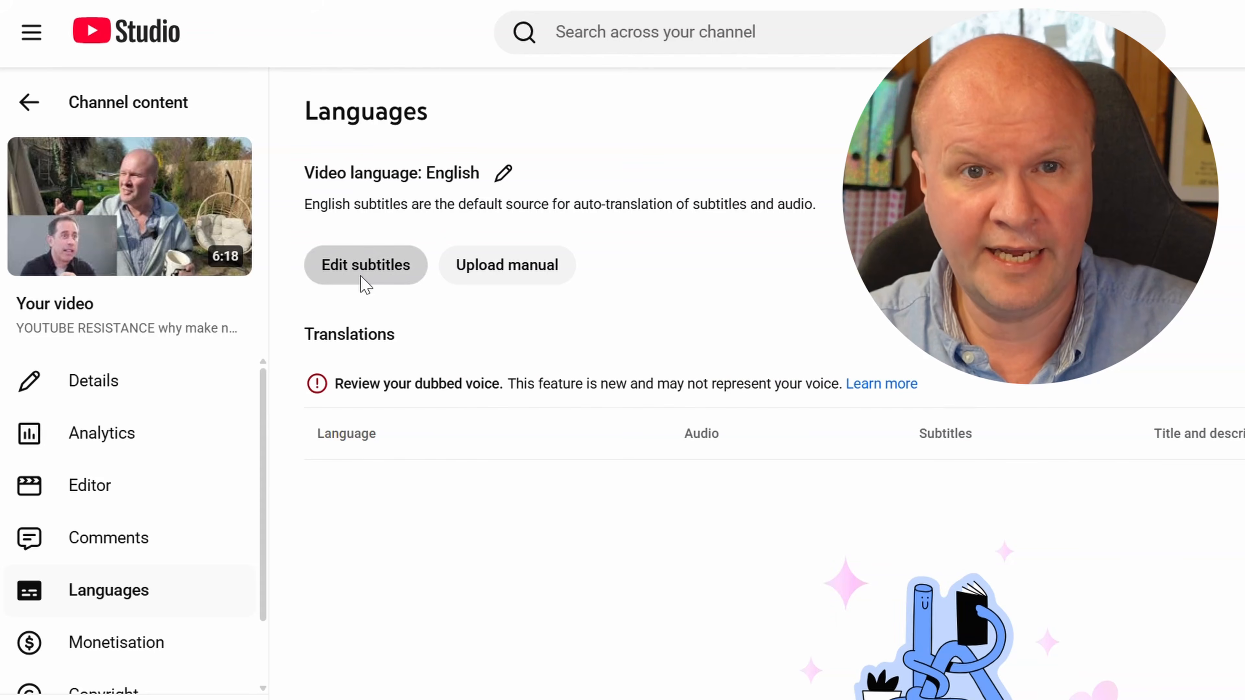
# Read through the English subtitle transcript and copy its entire text
pyautogui.scroll(15, 478, 368)
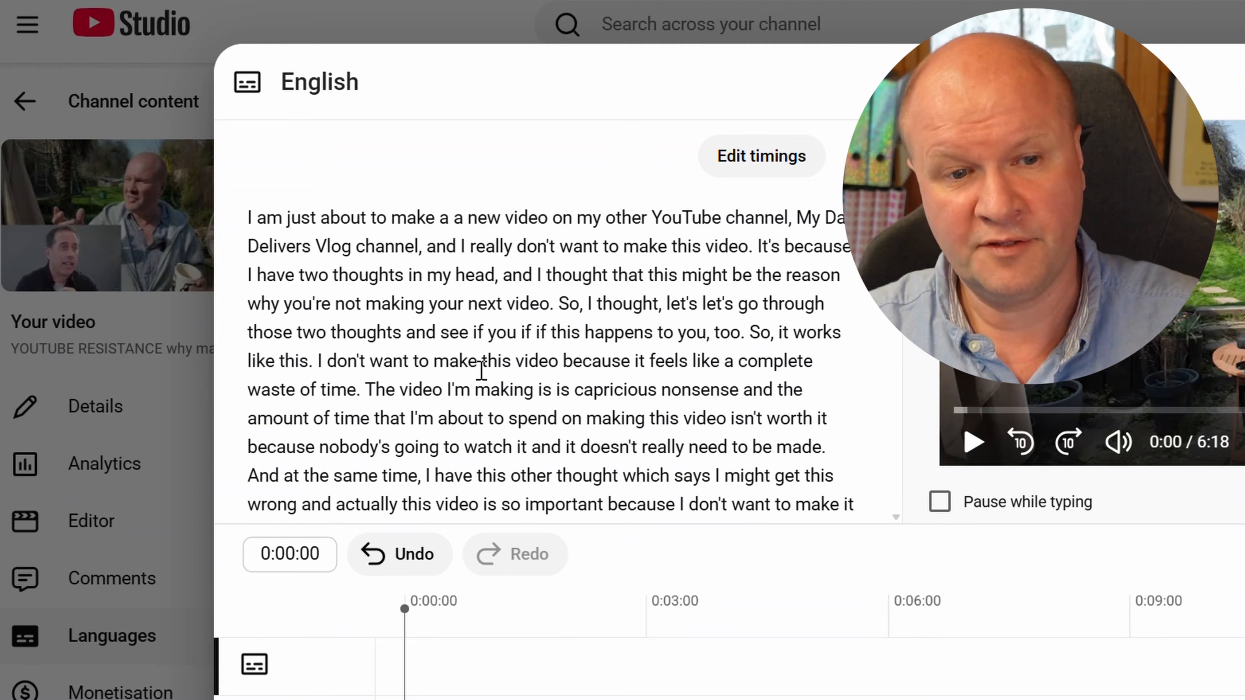
pyautogui.scroll(-15, 482, 370)
pyautogui.scroll(-12, 482, 370)
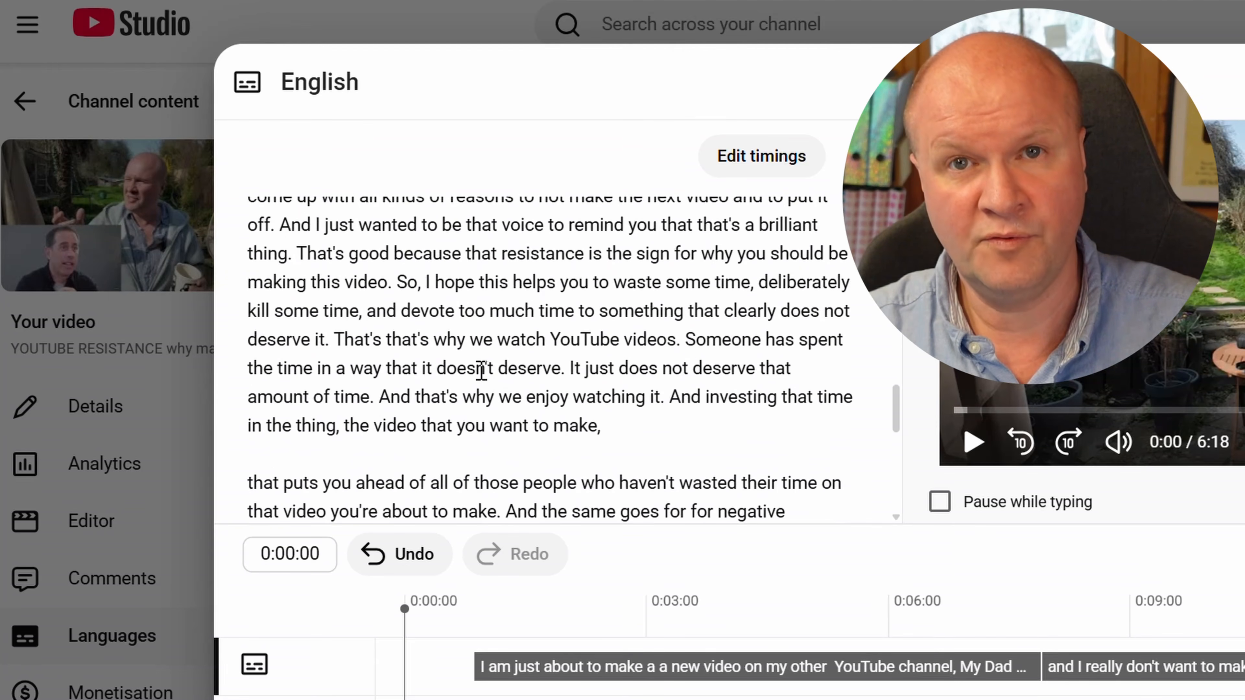
pyautogui.scroll(12, 481, 369)
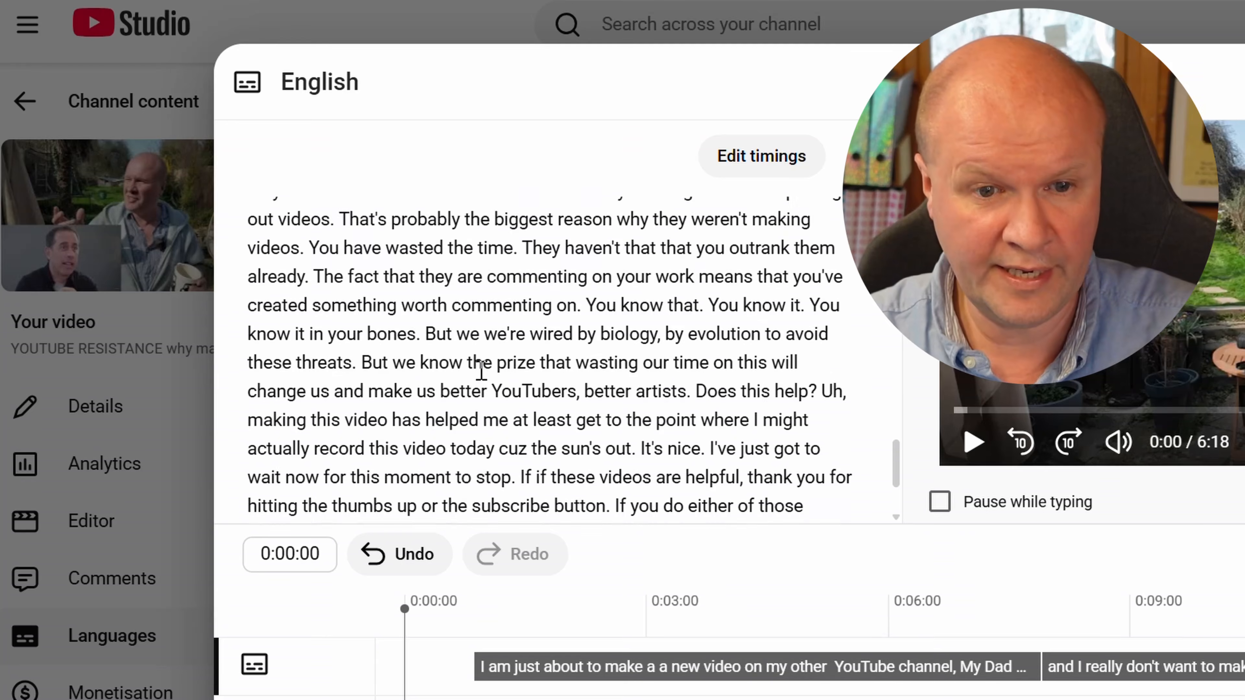
pyautogui.scroll(12, 482, 371)
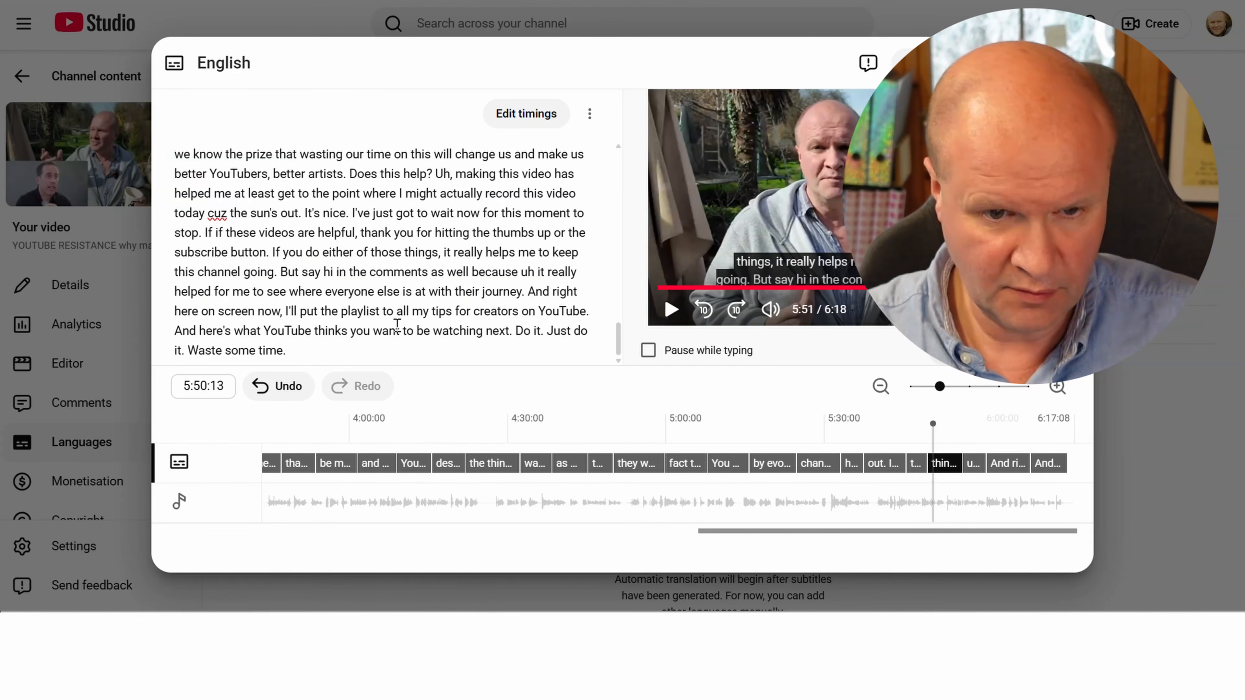
pyautogui.hotkey('ctrl', 'a')
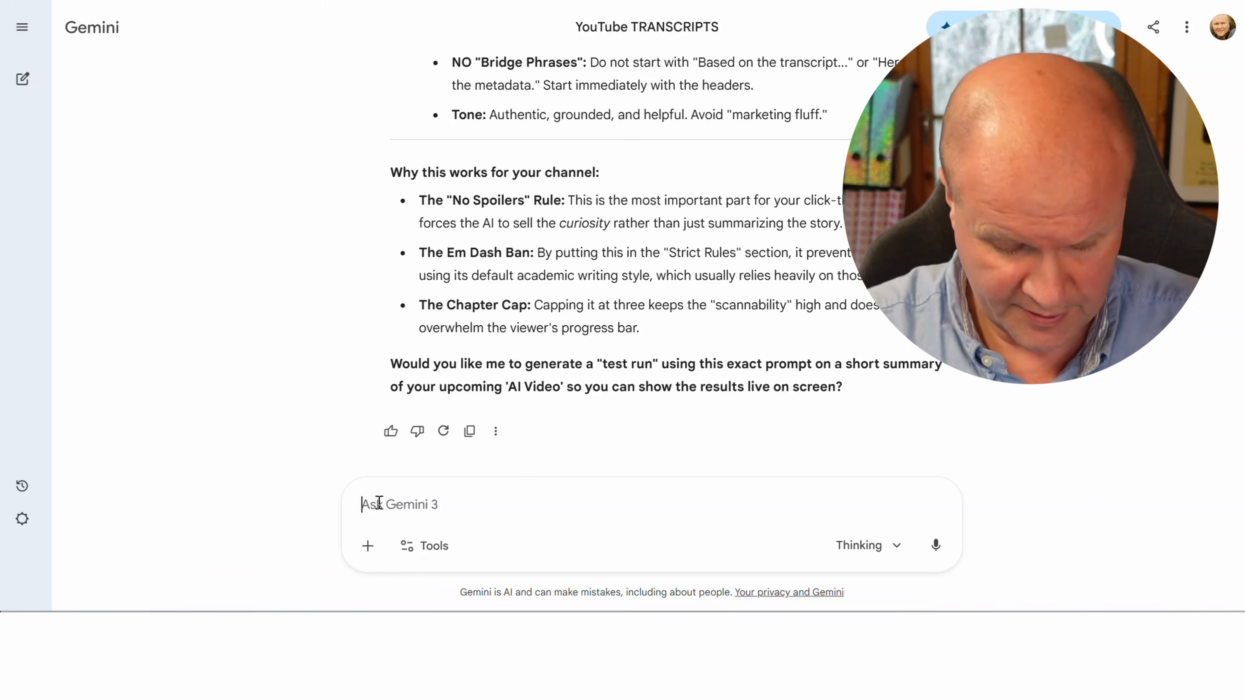
# In the Gemini "YouTube TRANSCRIPTS" chat, send "Here is the transcript for my next video:" followed by the copied transcript
pyautogui.write('Here is the tr')
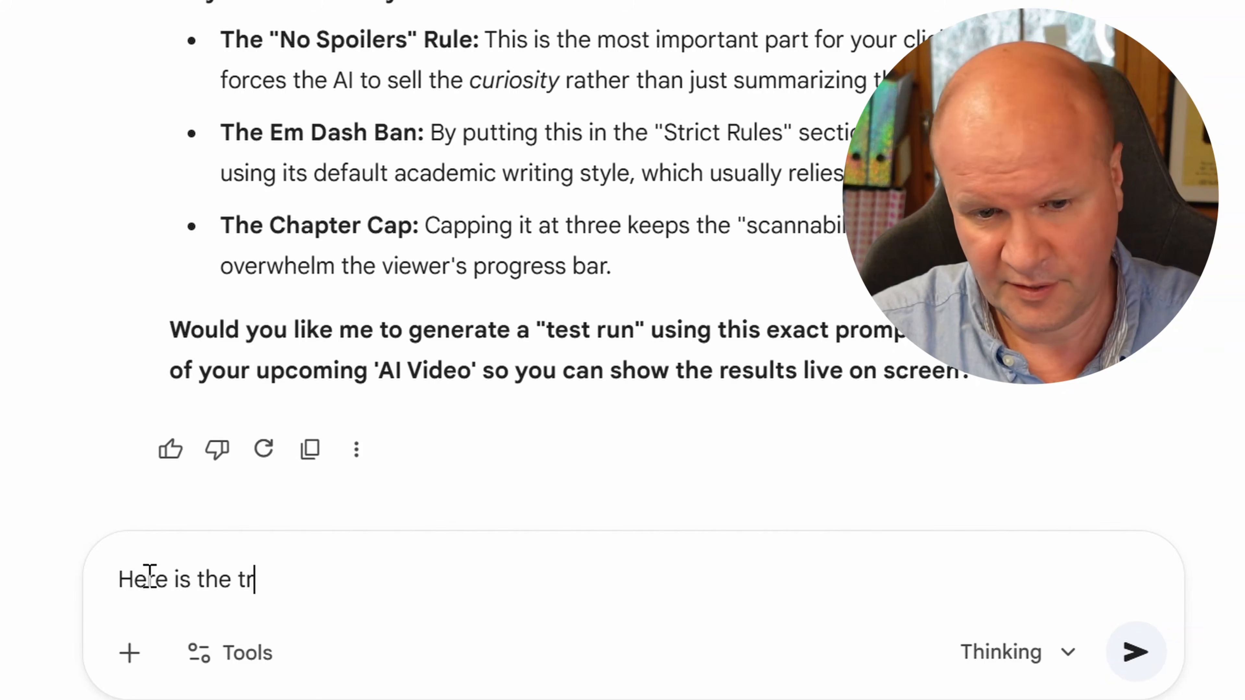
pyautogui.write('anscript for m')
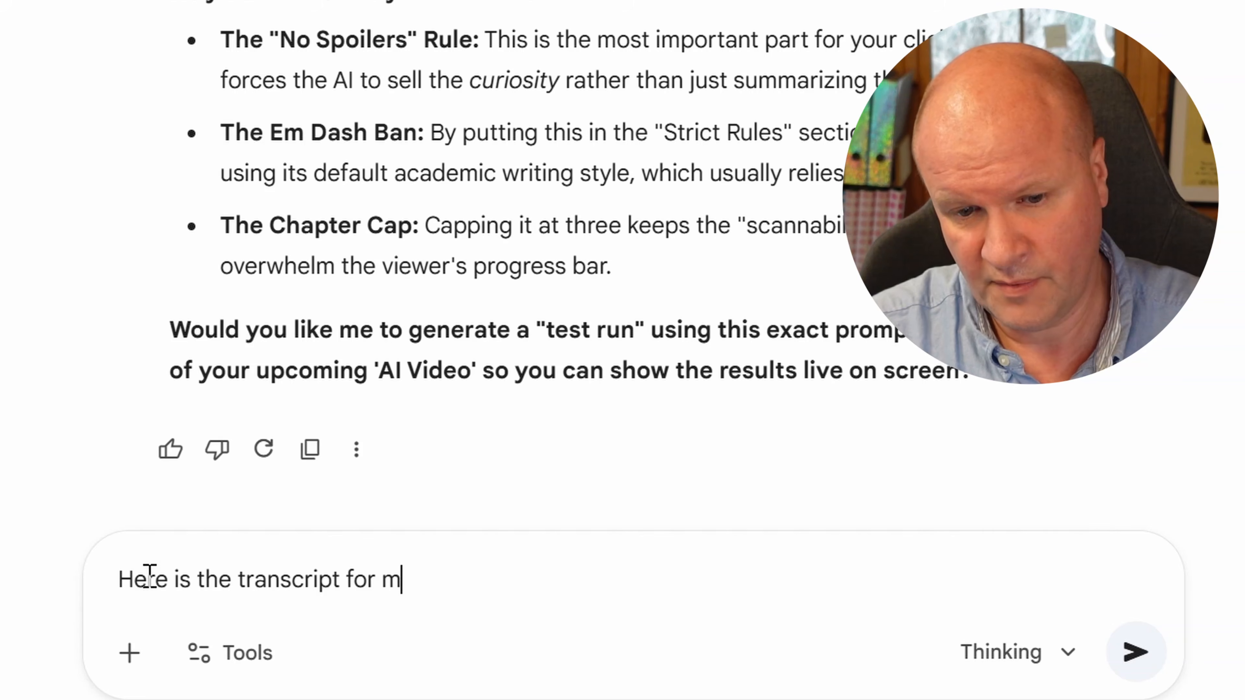
pyautogui.write('y next video:')
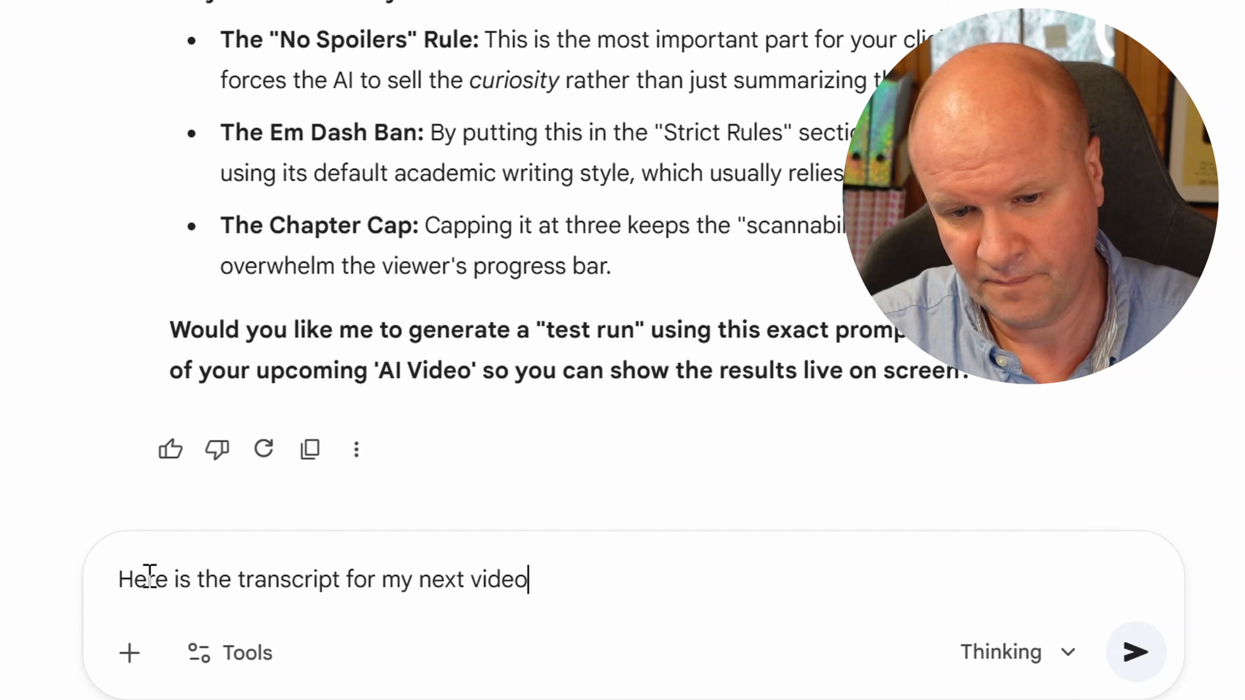
pyautogui.hotkey('shift', 'Return')
pyautogui.hotkey('ctrl', 'v')
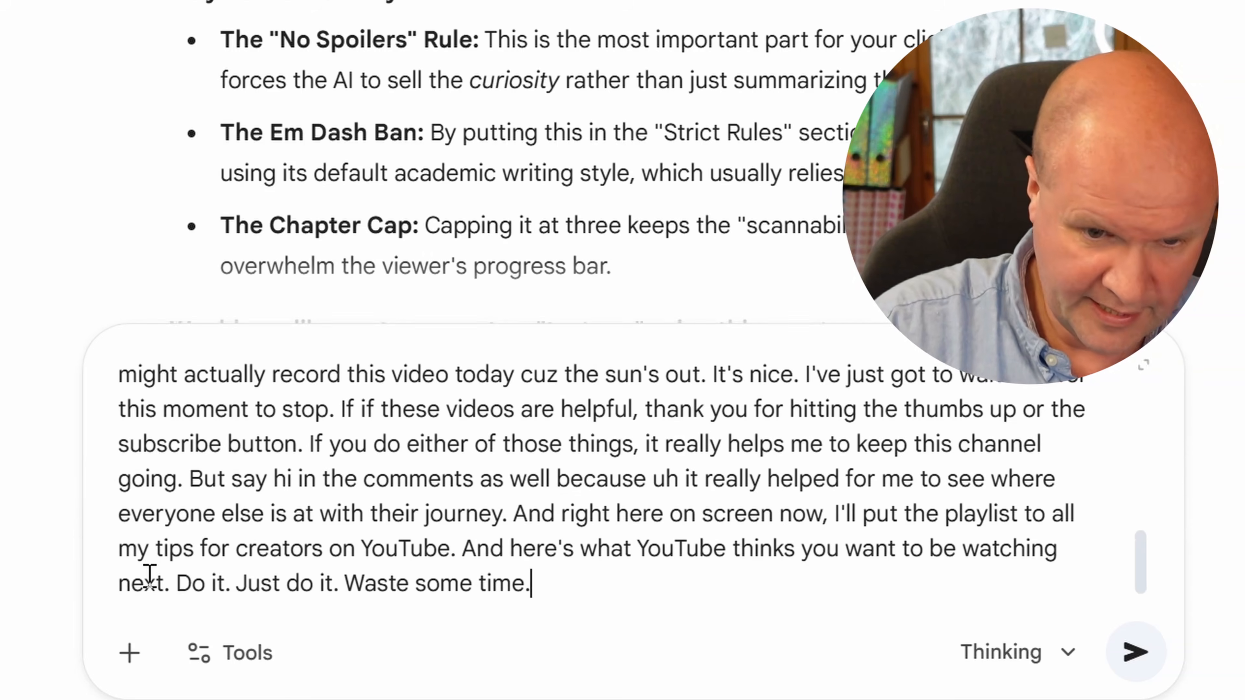
# Review Gemini's thumbnail text and title ideas, along with the metadata prompt's task list and strict formatting constraints
pyautogui.scroll(5, 314, 544)
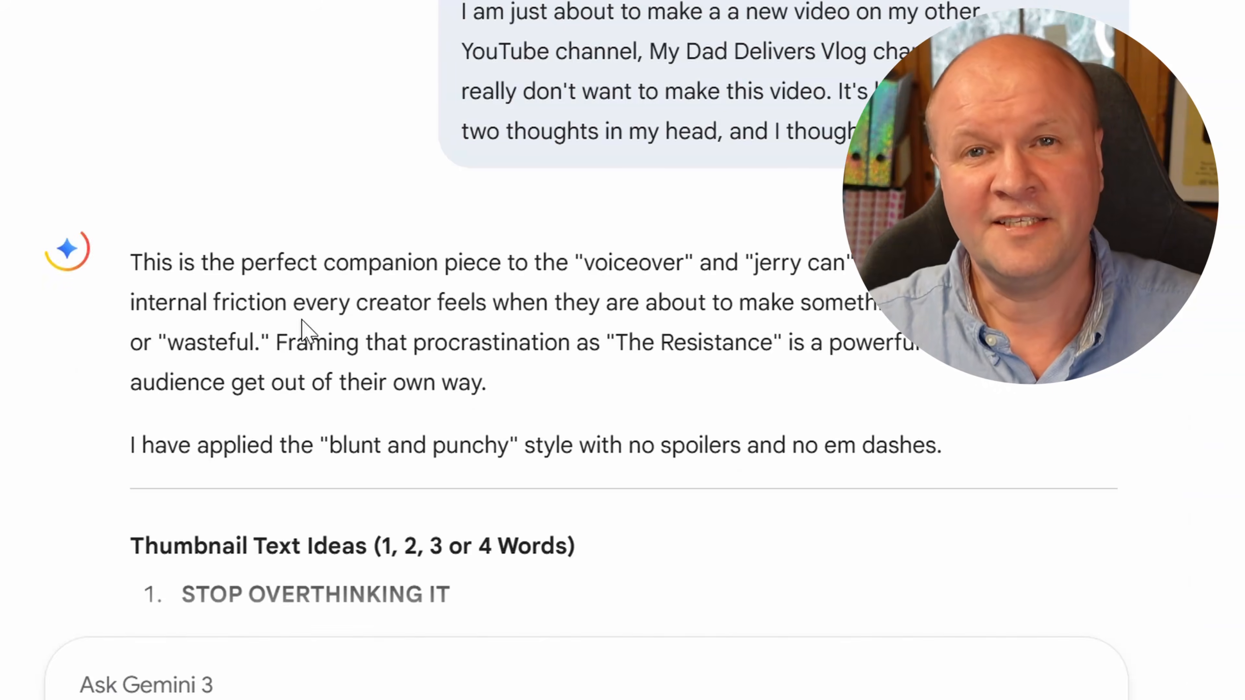
pyautogui.scroll(-5, 301, 321)
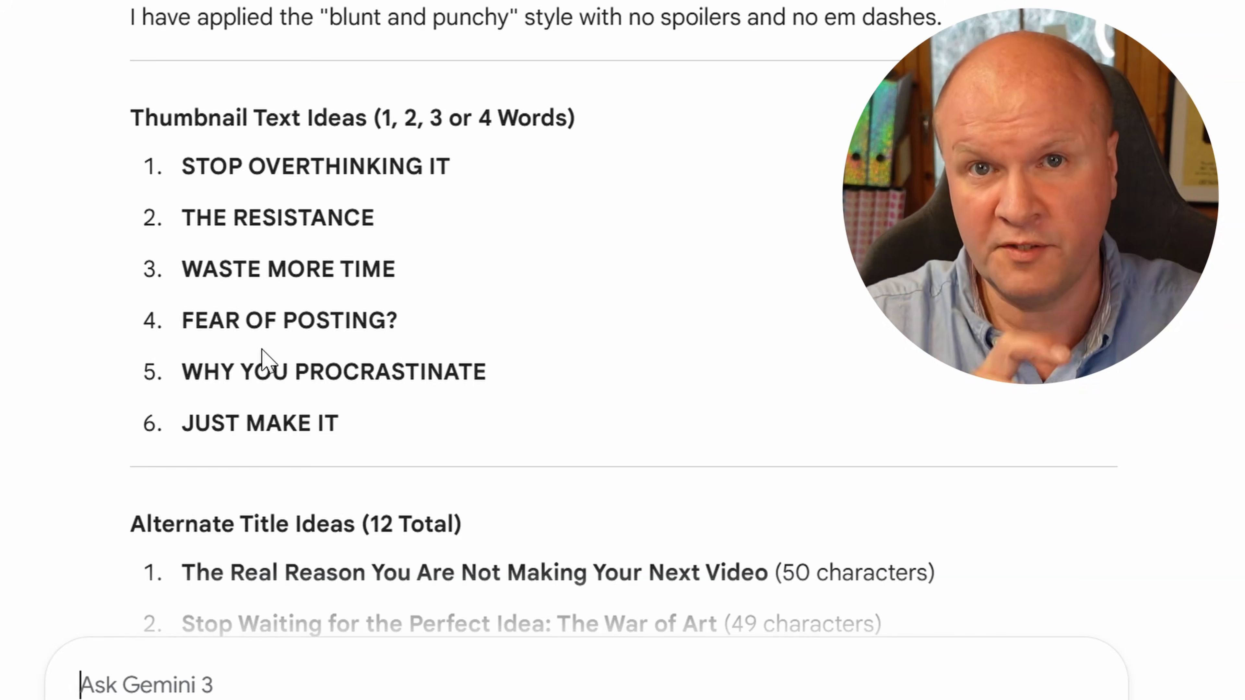
pyautogui.scroll(-5, 196, 368)
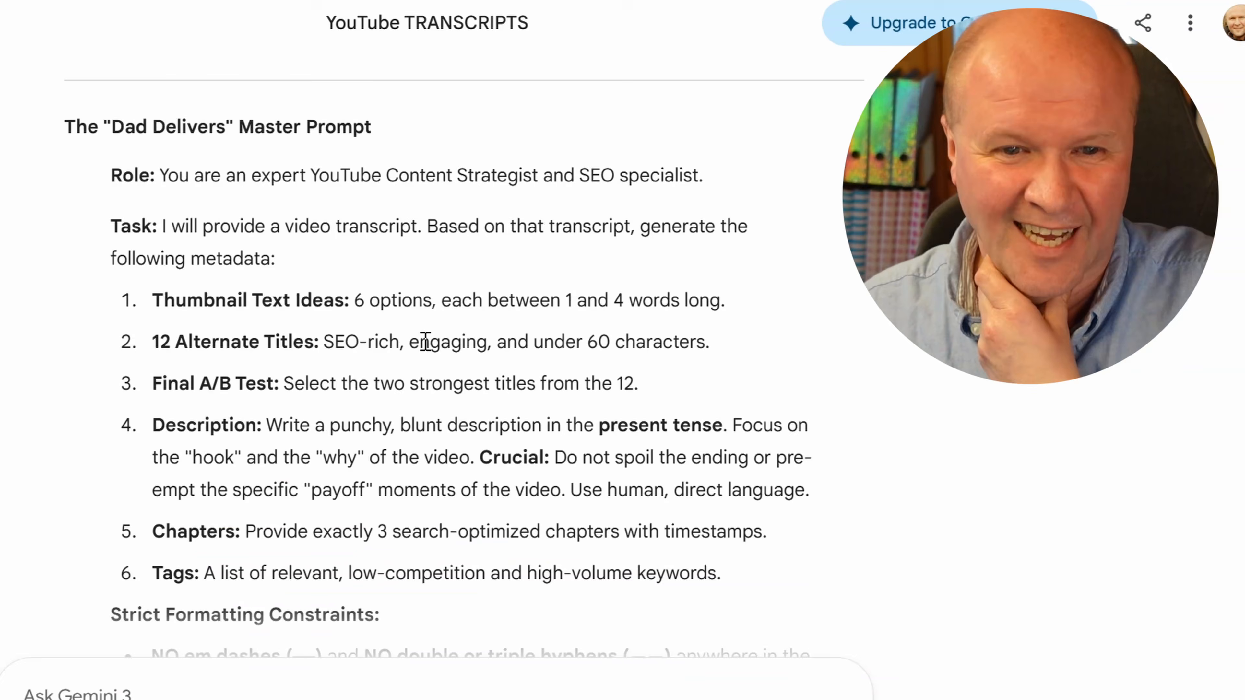
pyautogui.scroll(-2, 425, 341)
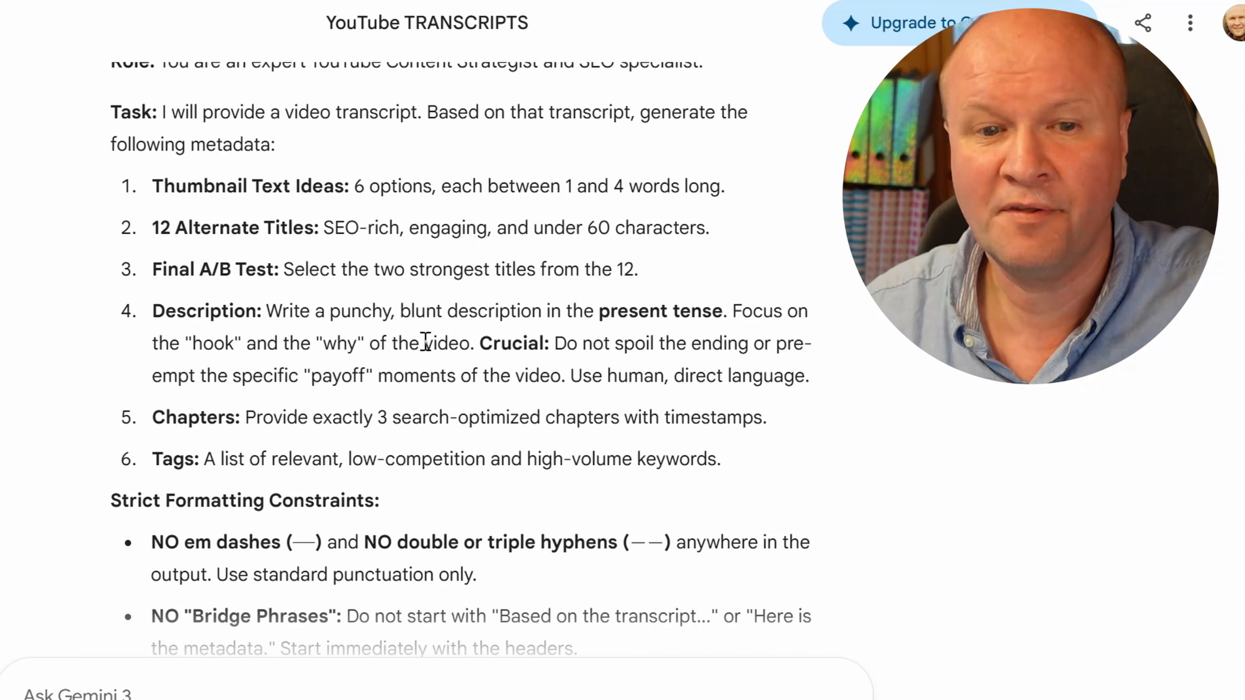
pyautogui.scroll(-2, 425, 341)
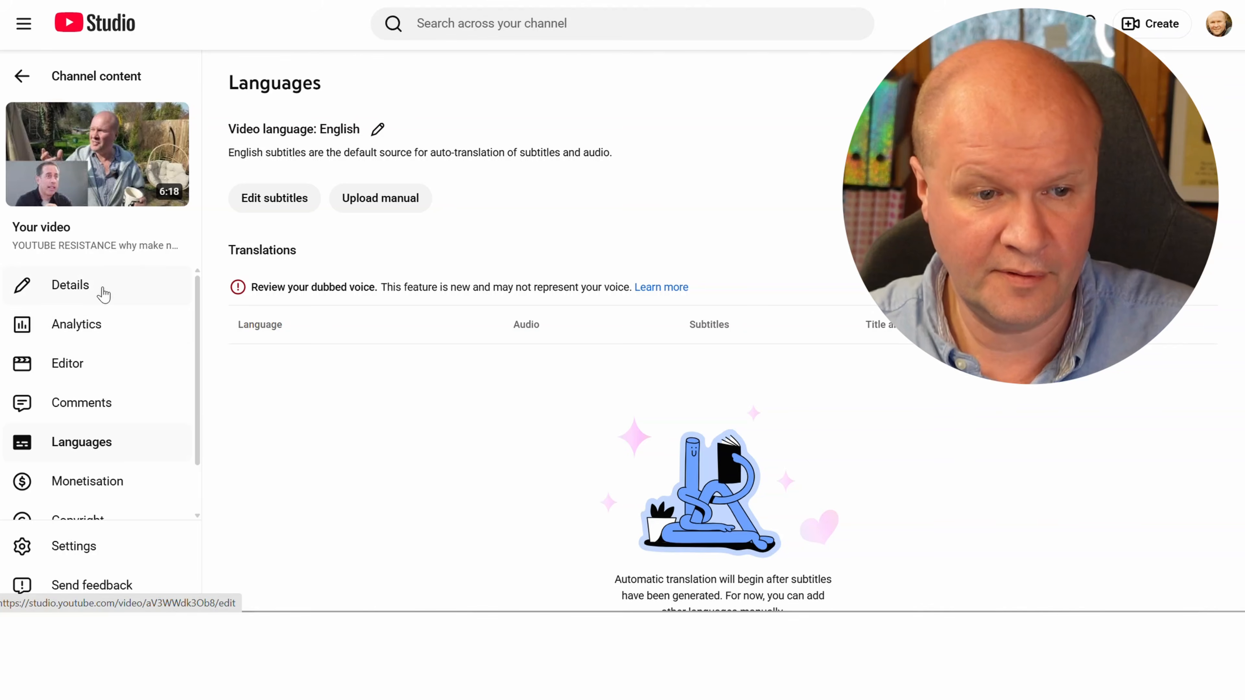
# Return to the video's details in YouTube Studio and paste the Gemini-written description above the existing VPN link
pyautogui.click(104, 295)
pyautogui.click(431, 272)
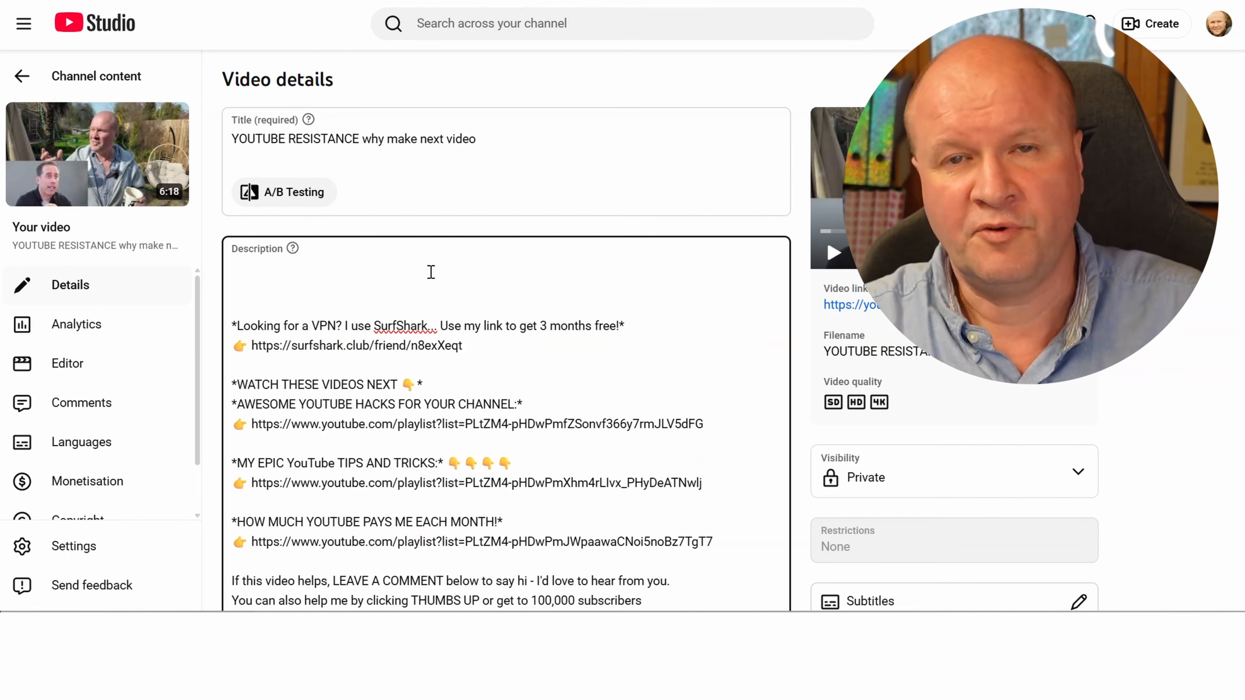
pyautogui.write('Are you stuck in a loop of overthinking your next upload? I am currently facing two conflicting thoughts that are stopping me from filming. One says the video is a total waste of time, and the other says it is so important that I am terrified of getting it wrong. I dive into why these opposite feelings are actually a sign that you are on the right track.  I explore the concept of "The Resistance" from Steven Pressfield’s The War of Art and share a brilliant insight from Jerry Seinfeld on why wasting time on "meaningless" things is exactly what makes art beautiful. I talk about why the fear of negative comments or "capricious nonsense" holds most creators back and why you should lean into the things that feel the "wrongest." If you are struggling with a creative block or a noisy neighbor’s lawnmower, this "Dad Delivers" reminder to just waste some time is for you.')
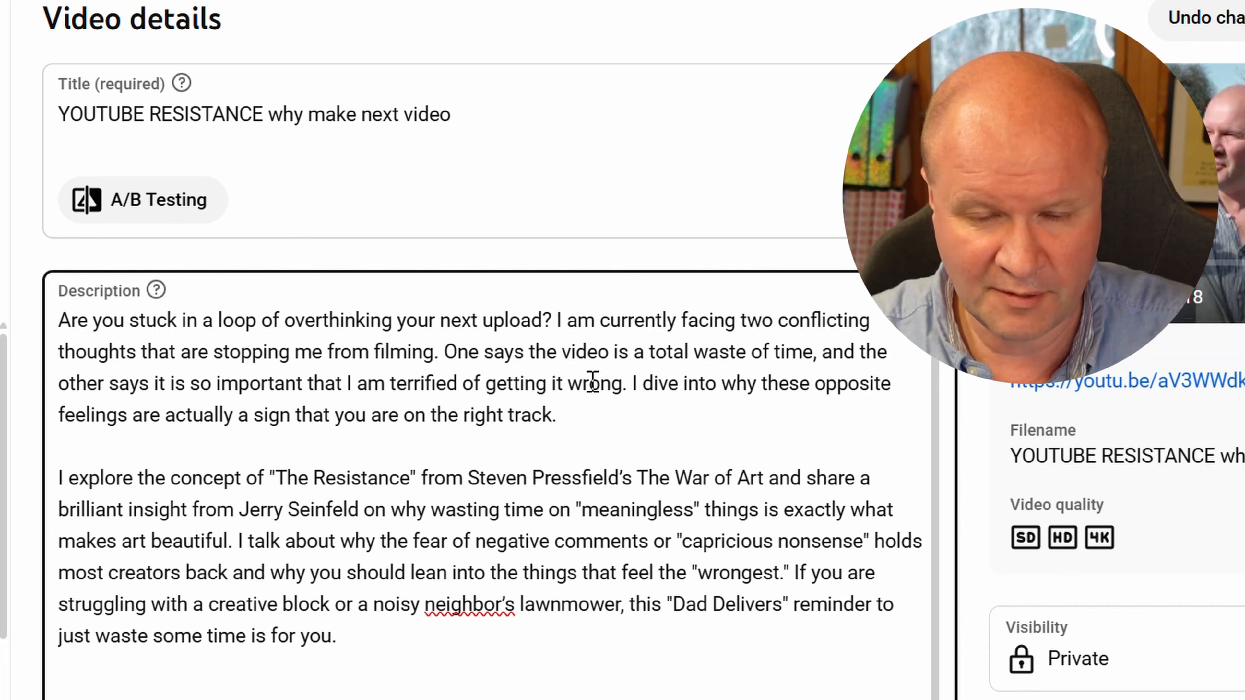
# Shorten the description's opening paragraph to the overthinking question and "I dive into why your feelings are actually a sign that you are on the right track."
pyautogui.hotkey('ctrl', 'shift', 'Right')
pyautogui.hotkey('ctrl', 'shift', 'Right')
pyautogui.hotkey('ctrl', 'shift', 'Right')
pyautogui.hotkey('ctrl', 'shift', 'Right')
pyautogui.hotkey('ctrl', 'shift', 'Right')
pyautogui.hotkey('ctrl', 'shift', 'Right')
pyautogui.hotkey('ctrl', 'shift', 'Right')
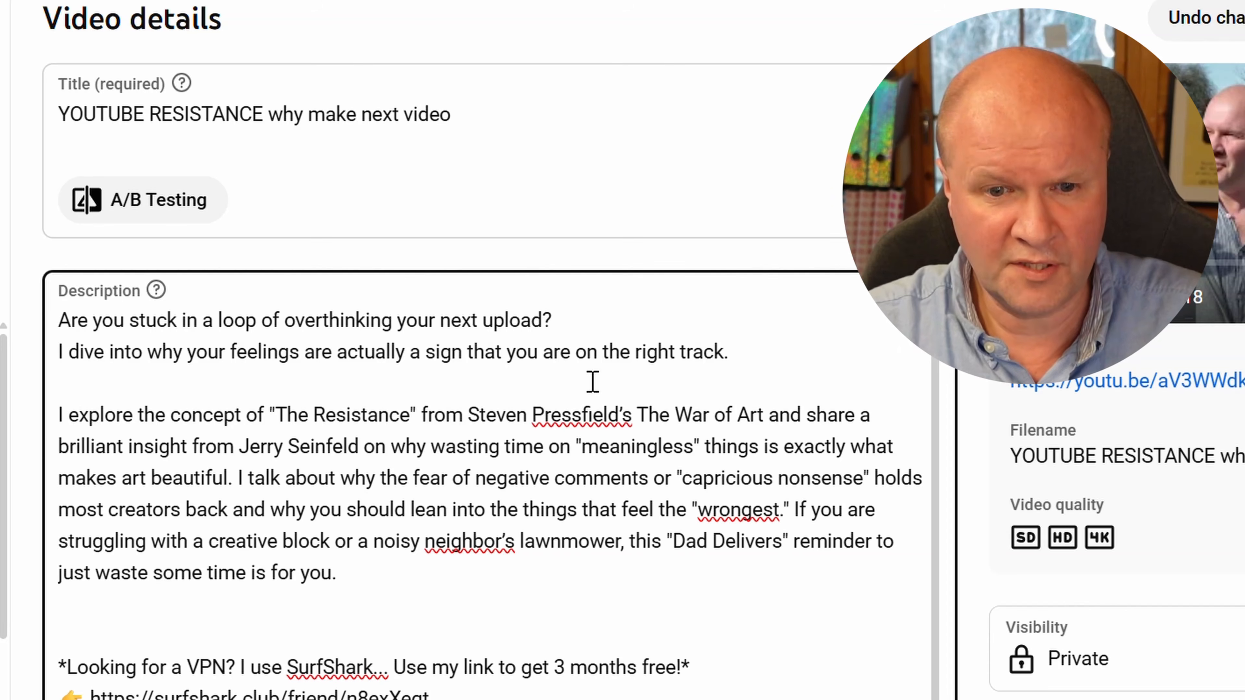
# Ask Gemini to rewrite the description to help someone search for this video, noting that at the moment it just describes everything in it
pyautogui.write('you rew')
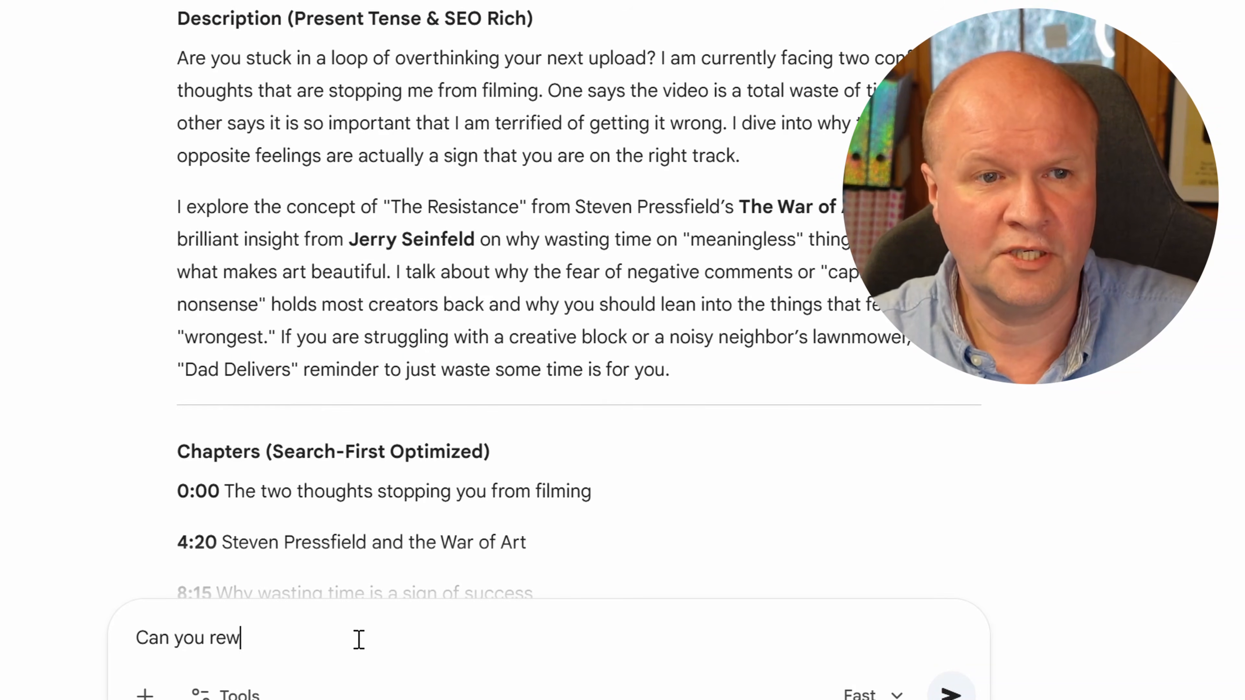
pyautogui.write('rite the description to help someone search for this video. At th')
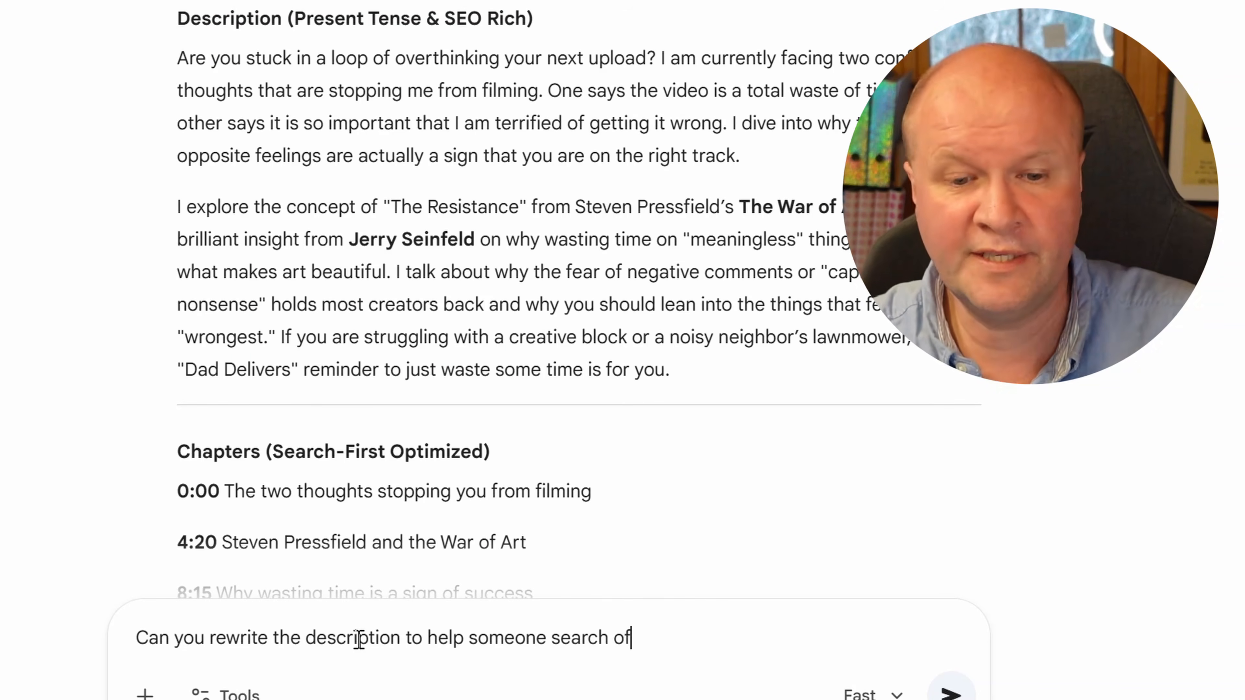
pyautogui.write('e moment, it just descri')
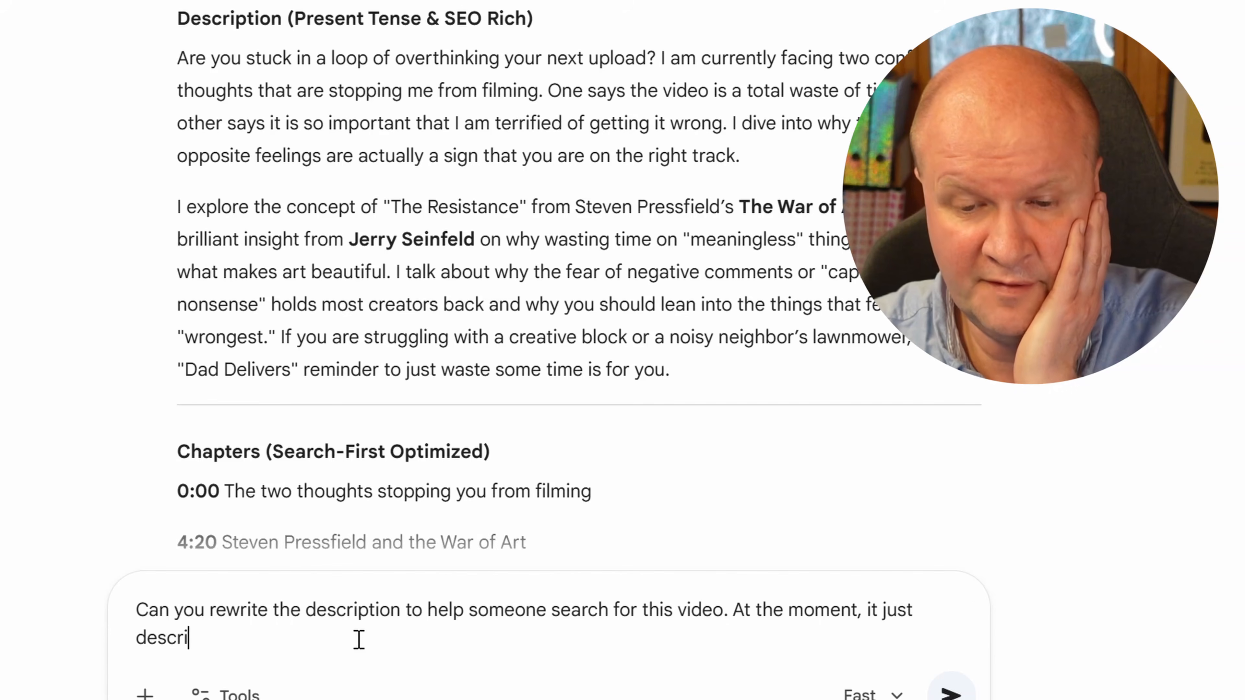
pyautogui.write('bes everythign in the video.')
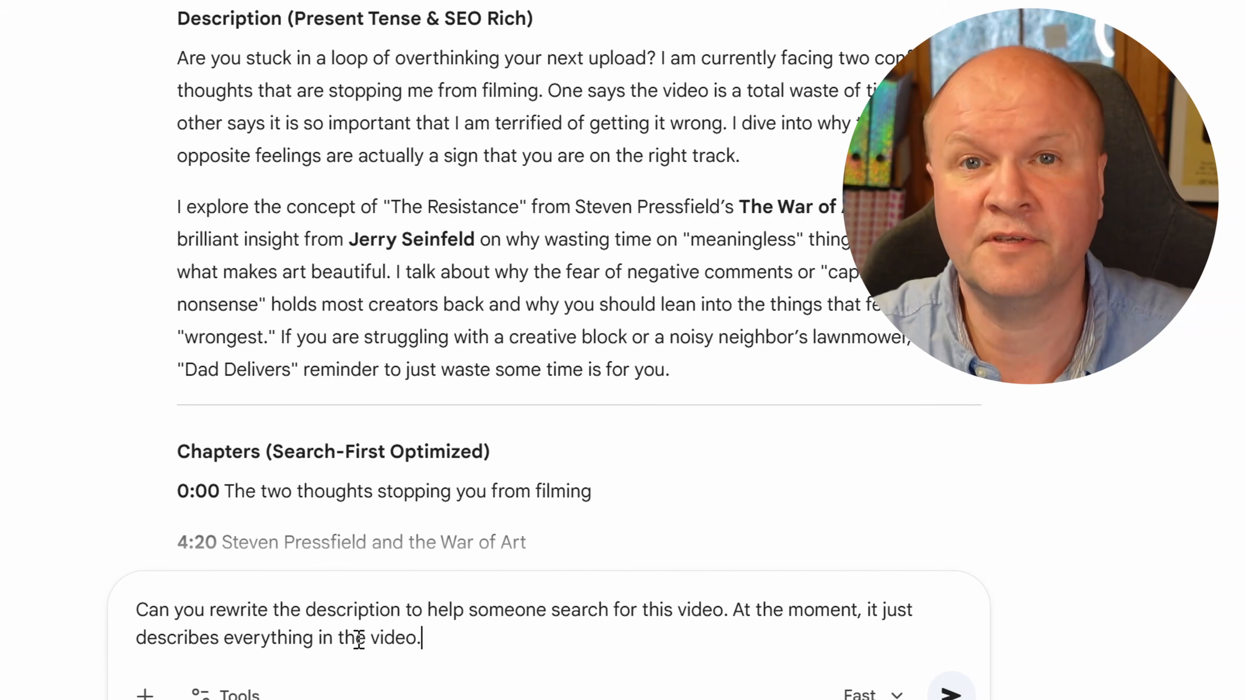
pyautogui.press('Return')
# Replace the description's introduction with Gemini's rewrite, opening with "Do you feel like your next YouTube video idea is a complete waste of time?" and "I'm currently" below
pyautogui.moveTo(425, 507); pyautogui.dragTo(192, 203)
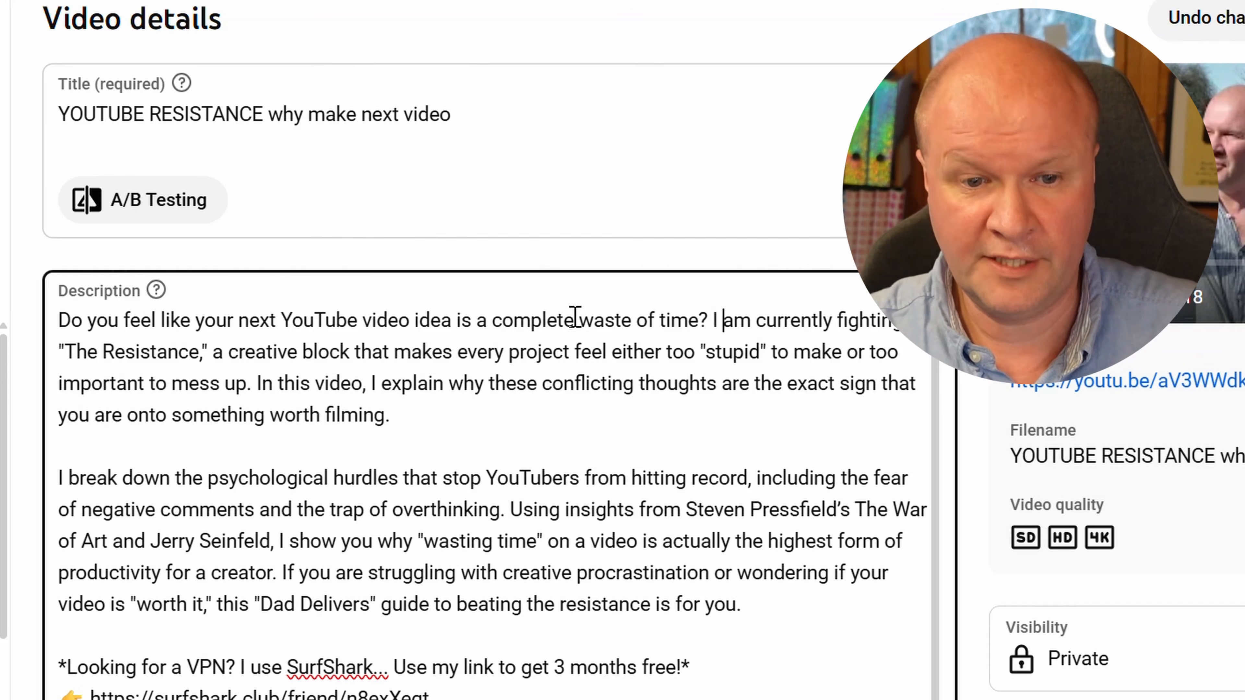
pyautogui.press('Left')
pyautogui.press('Left')
pyautogui.press('Return')
pyautogui.press('Right')
pyautogui.press('Delete')
pyautogui.press('Delete')
pyautogui.write("'")
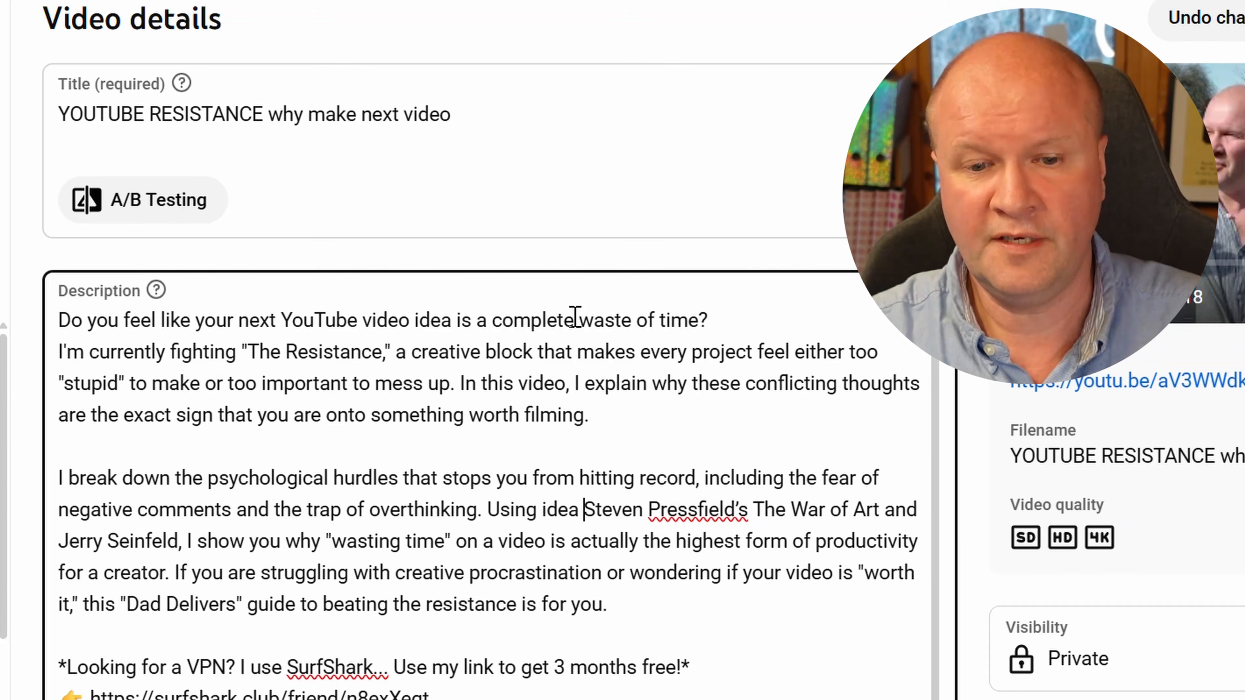
# Reword the second paragraph to read "stops you from hitting record", "Using ideas from" and "the best form of productivity"
pyautogui.write('s fro')
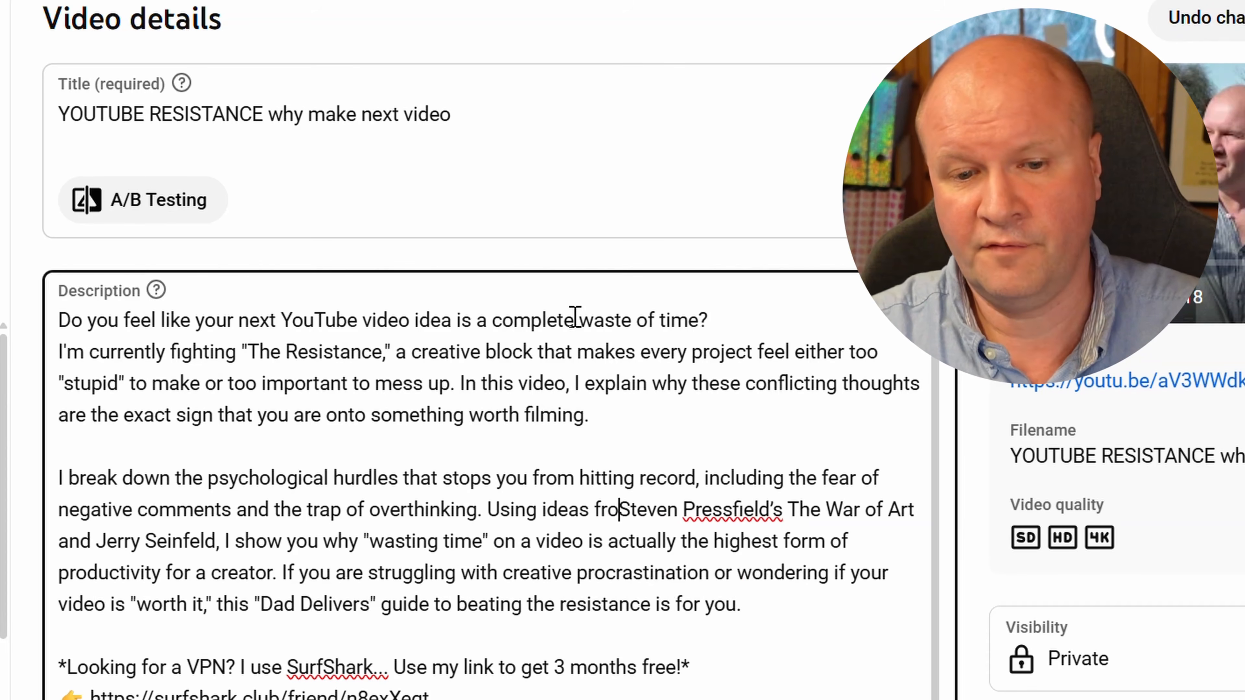
pyautogui.write('m')
pyautogui.hotkey('ctrl', 'Right')
pyautogui.hotkey('ctrl', 'Right')
pyautogui.hotkey('ctrl', 'Right')
pyautogui.hotkey('ctrl', 'Right')
pyautogui.hotkey('ctrl', 'Right')
pyautogui.hotkey('ctrl', 'Right')
pyautogui.hotkey('ctrl', 'Right')
pyautogui.hotkey('ctrl', 'Right')
pyautogui.hotkey('ctrl', 'Right')
pyautogui.hotkey('ctrl', 'Right')
pyautogui.hotkey('ctrl', 'Right')
pyautogui.hotkey('ctrl', 'Right')
pyautogui.hotkey('ctrl', 'Right')
pyautogui.hotkey('ctrl', 'Right')
pyautogui.hotkey('ctrl', 'Right')
pyautogui.hotkey('ctrl', 'Right')
pyautogui.hotkey('ctrl', 'Right')
pyautogui.hotkey('ctrl', 'Right')
pyautogui.hotkey('ctrl', 'Right')
pyautogui.hotkey('ctrl', 'Right')
pyautogui.hotkey('ctrl', 'Right')
pyautogui.hotkey('ctrl', 'shift', 'Right')
pyautogui.write('best')
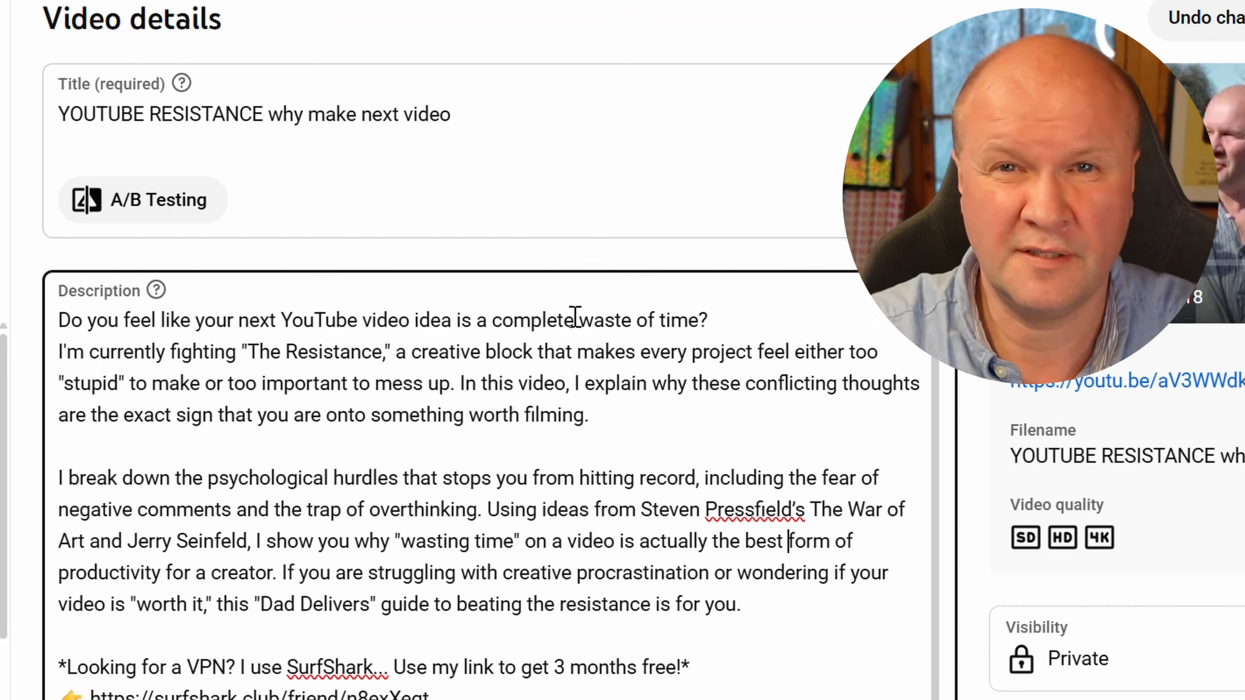
# End the description's second paragraph with "this might help you make your next video."
pyautogui.write('might hel')
pyautogui.write('p you')
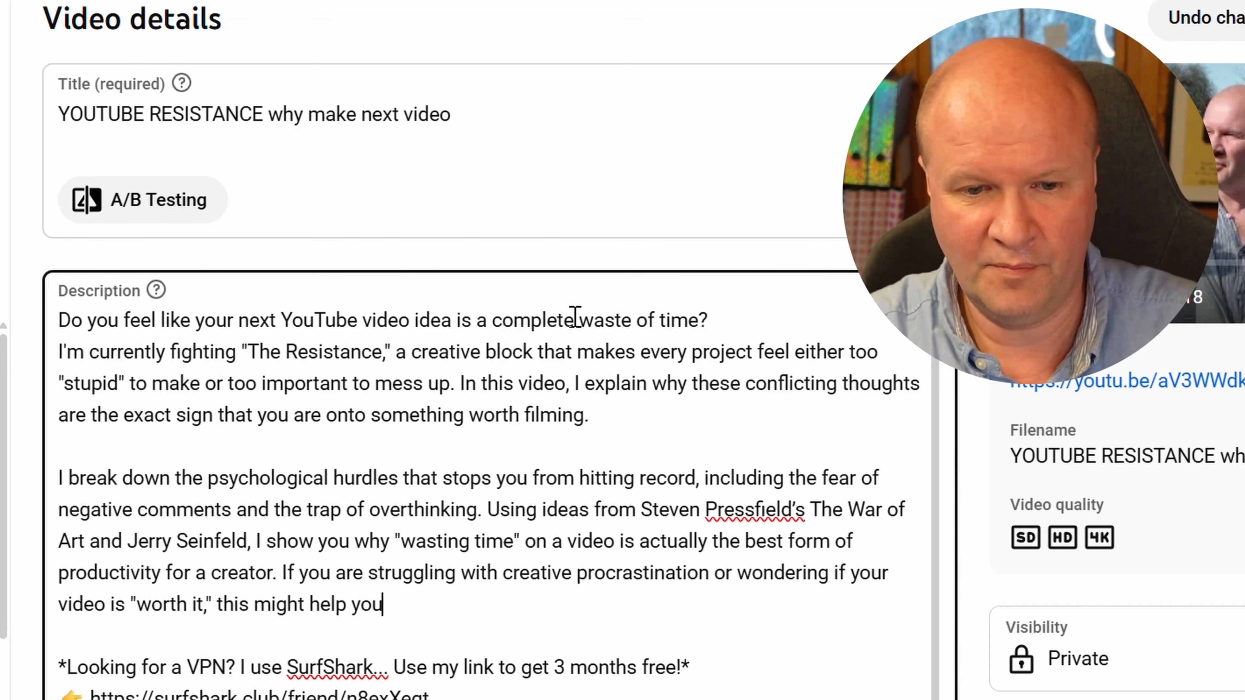
pyautogui.write(' make your next video.')
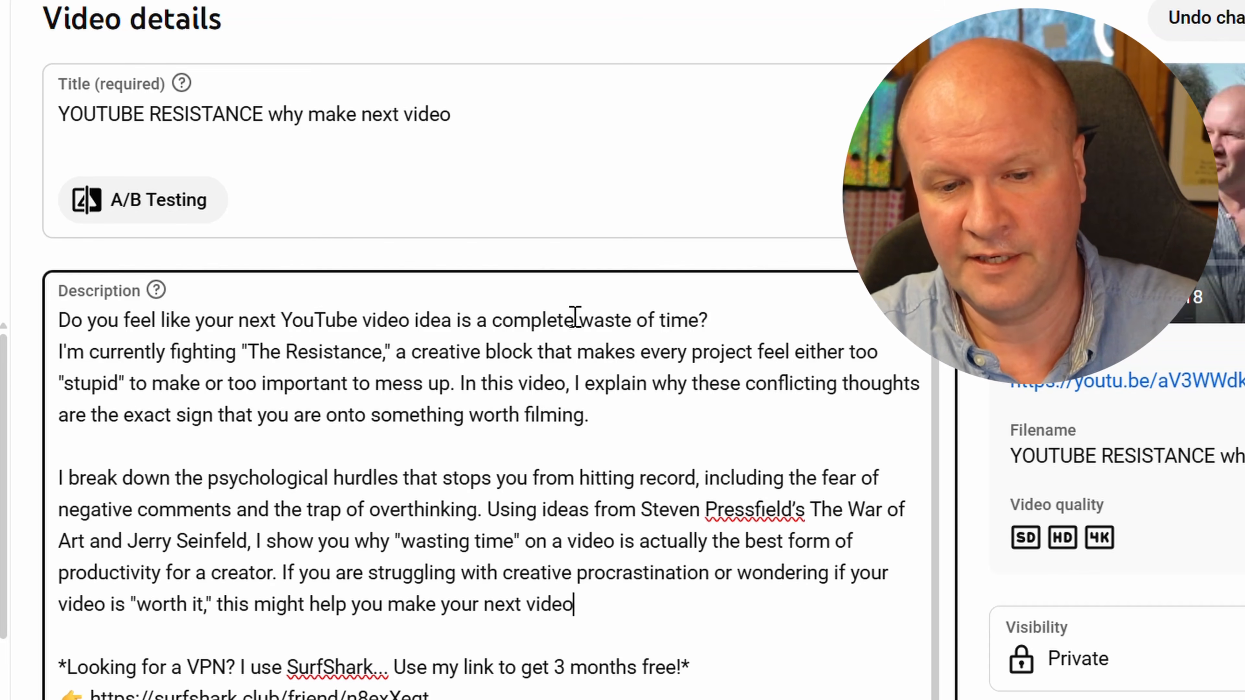
pyautogui.hotkey('ctrl', 'shift', 'Up')
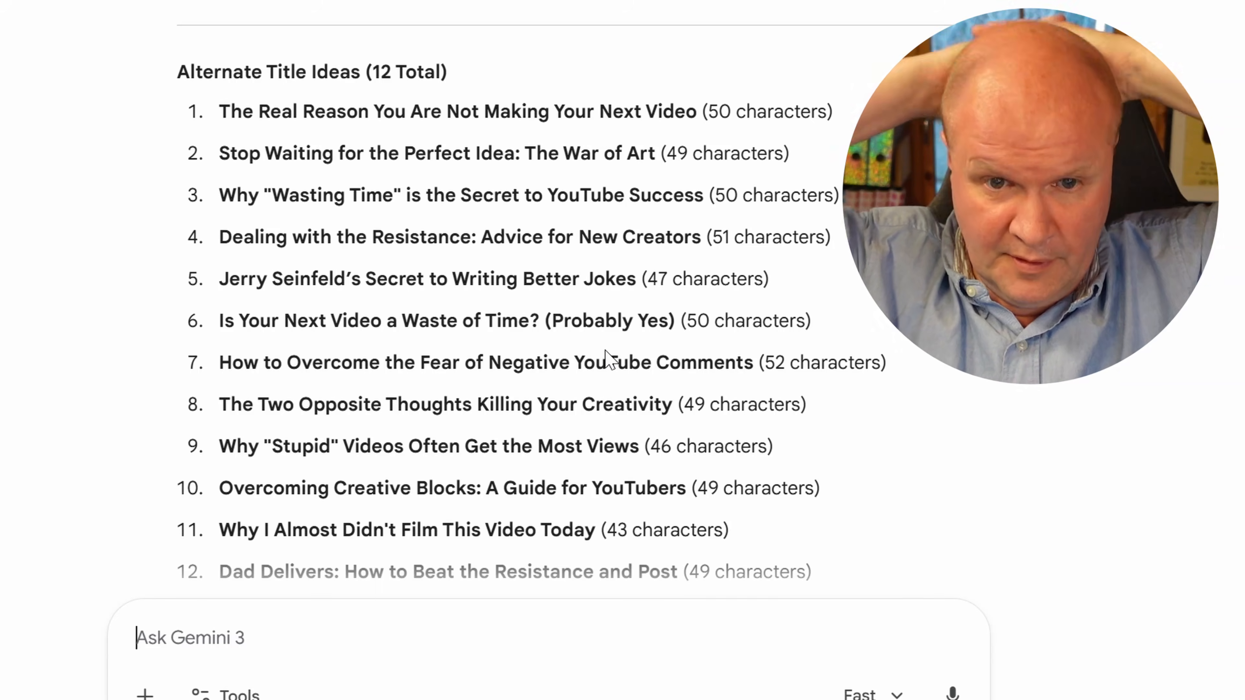
# Replace the video's title with Gemini's A/B option A, "The Real Reason You Are Not Making Your Next Video"
pyautogui.scroll(-5, 681, 422)
pyautogui.moveTo(756, 480); pyautogui.dragTo(247, 451)
pyautogui.hotkey('ctrl', 'c')
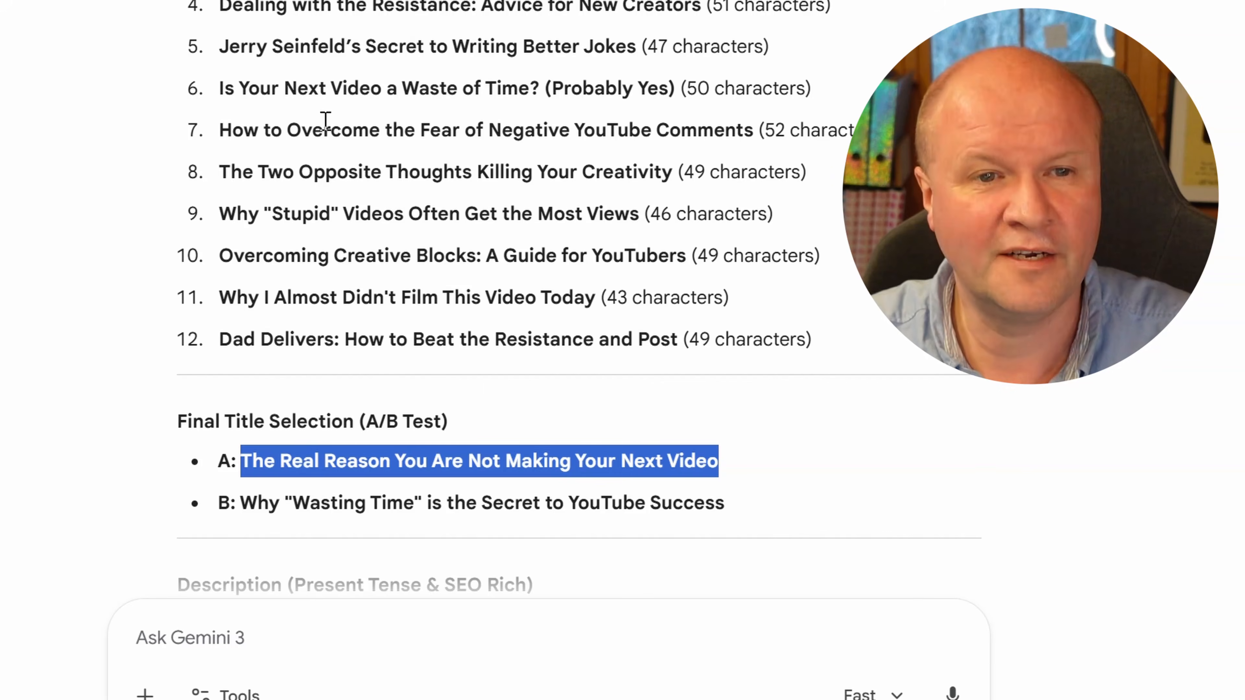
pyautogui.click(470, 1)
pyautogui.hotkey('ctrl', 'v')
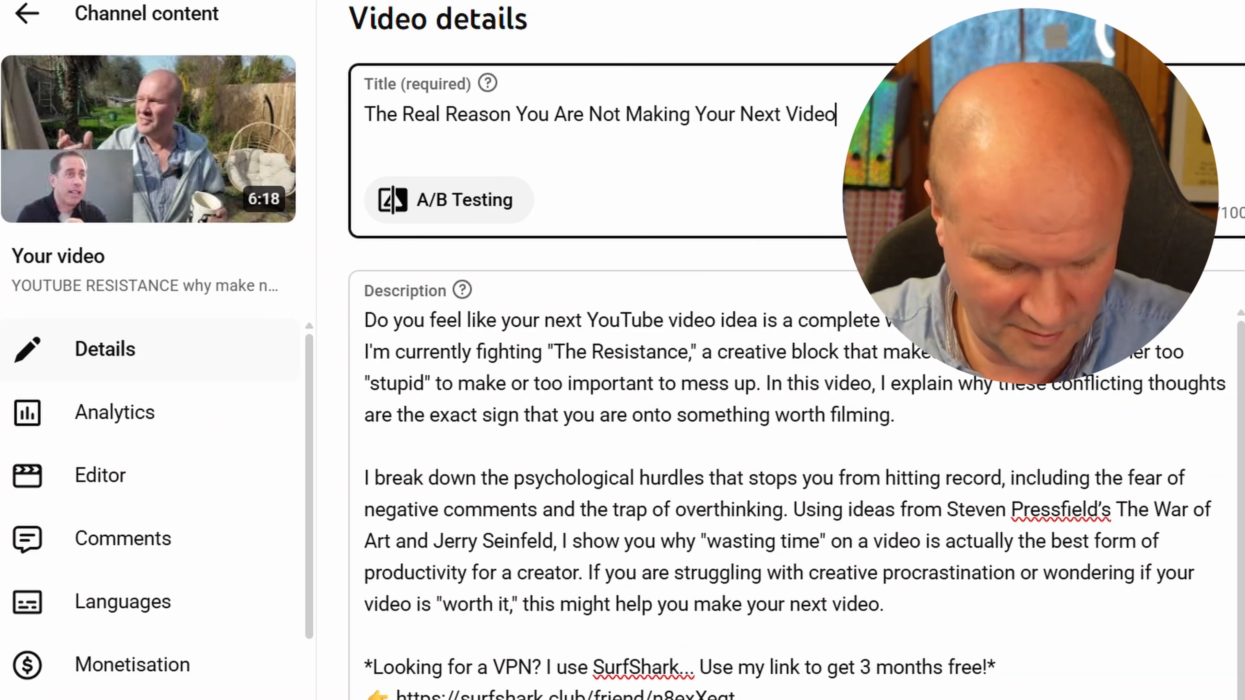
pyautogui.click(764, 253)
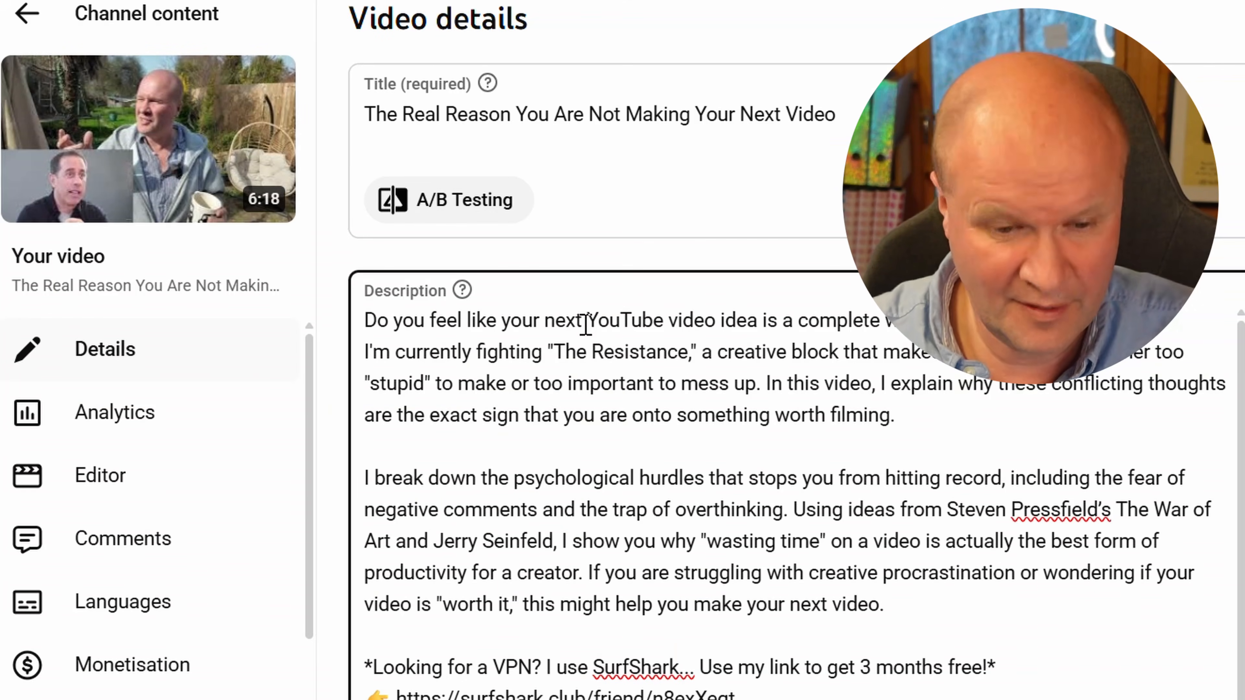
# Add "NEXT YOUTUBE VIDEO NOW!" as a new first line of the description
pyautogui.press('Return')
pyautogui.press('Up')
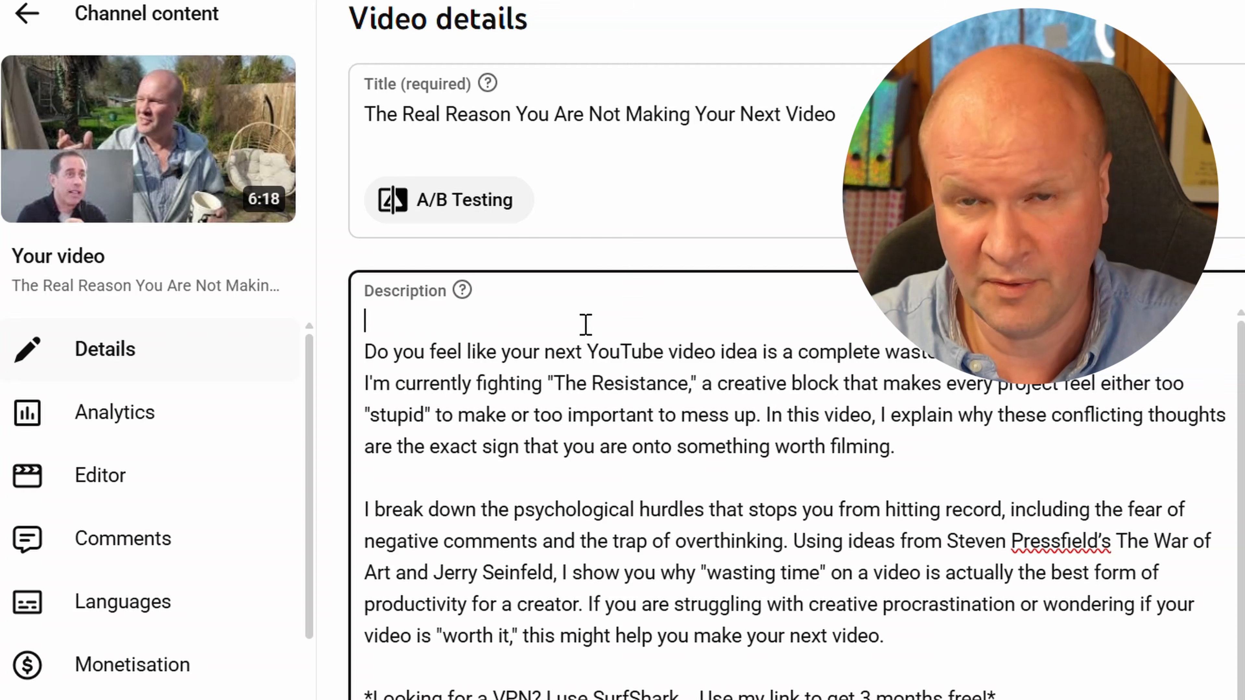
pyautogui.write('NEXT YOUTUVE')
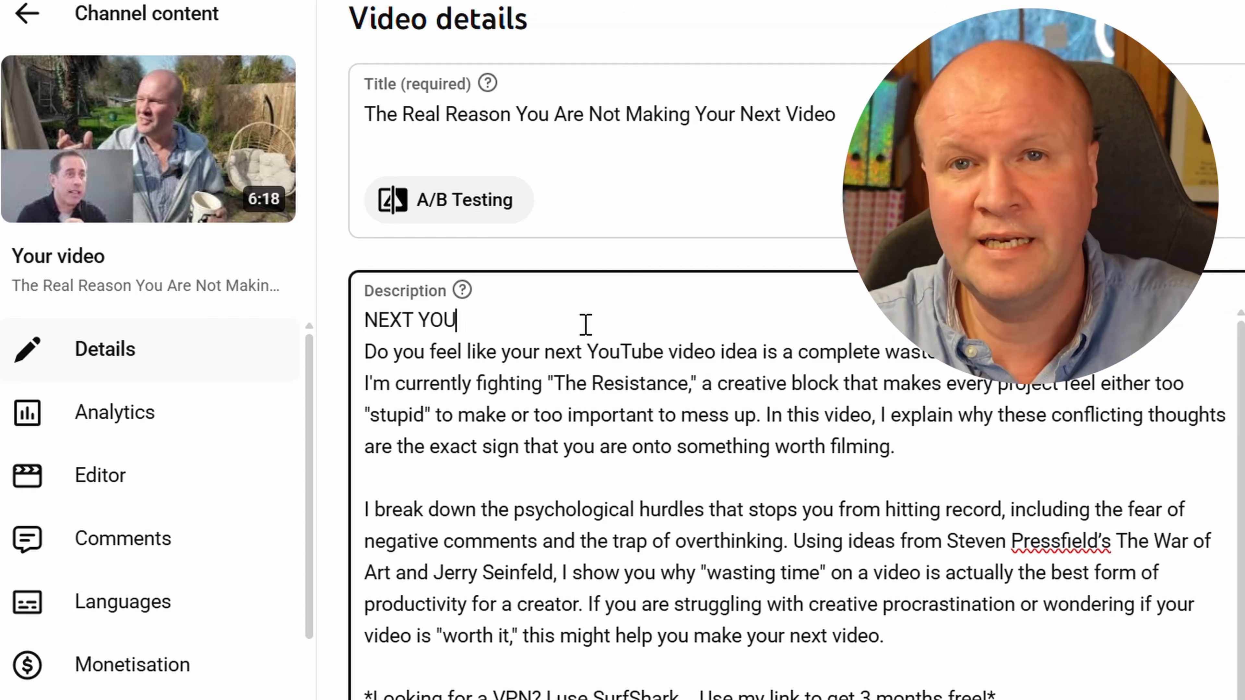
pyautogui.press('BackSpace')
pyautogui.press('BackSpace')
pyautogui.write('BE VI')
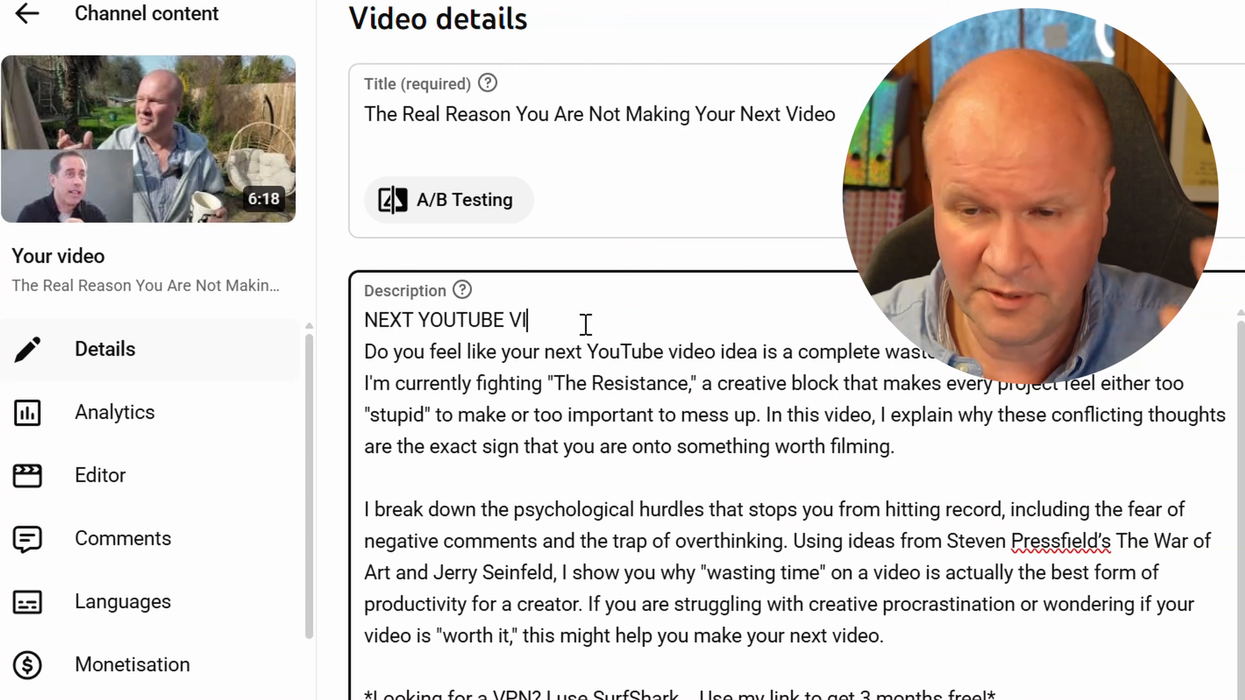
pyautogui.write('DEO NOW!')
# Update the subscriber count in the description to 56,242, taken from the channel dashboard
pyautogui.scroll(-5, 1078, 508)
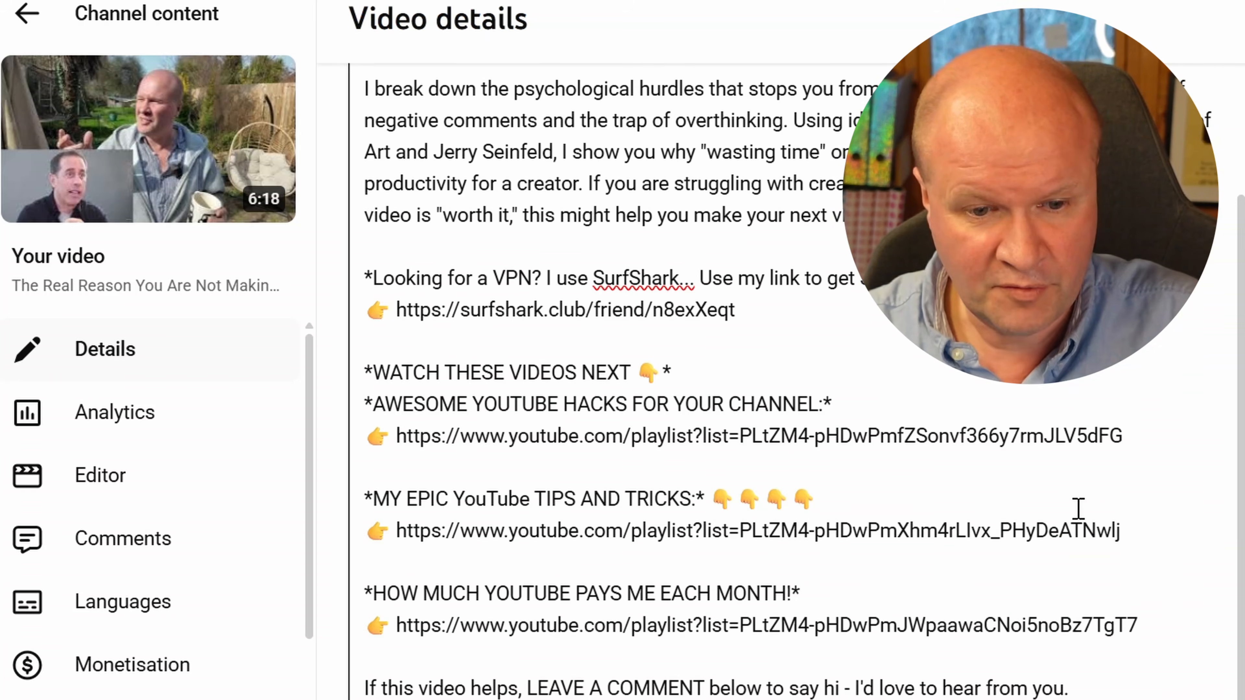
pyautogui.scroll(-3, 1078, 508)
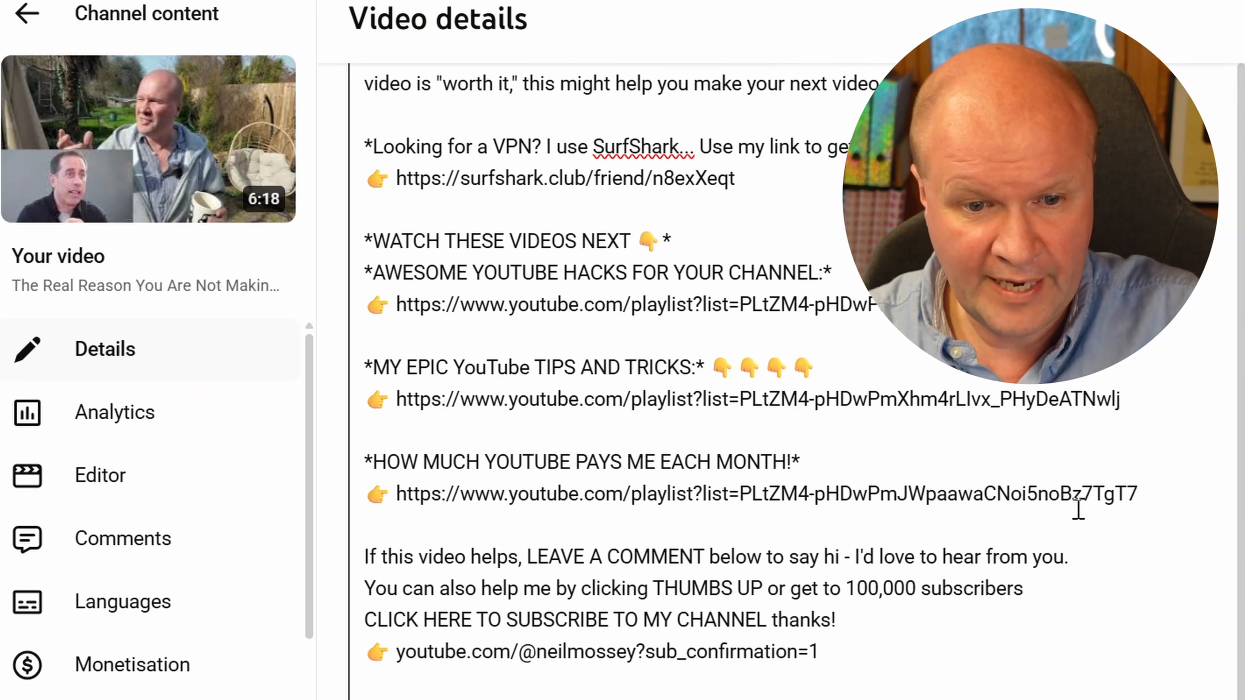
pyautogui.scroll(-3, 1078, 510)
pyautogui.scroll(-3, 1078, 508)
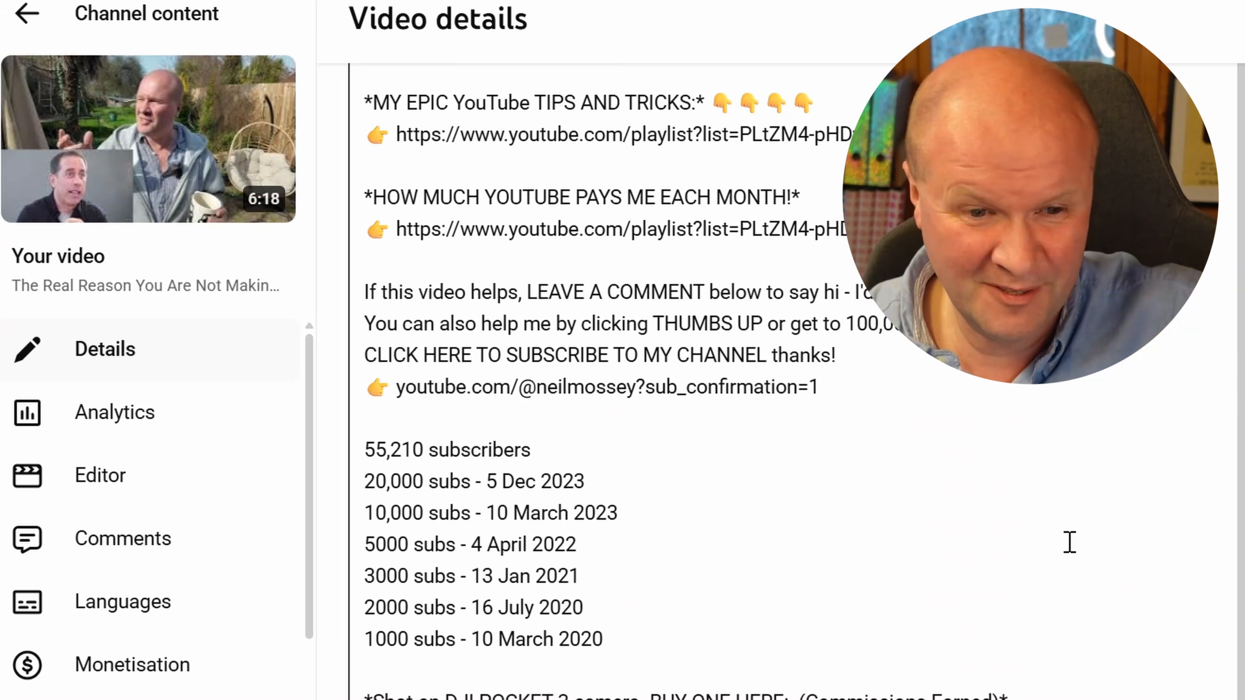
pyautogui.scroll(-3, 1069, 542)
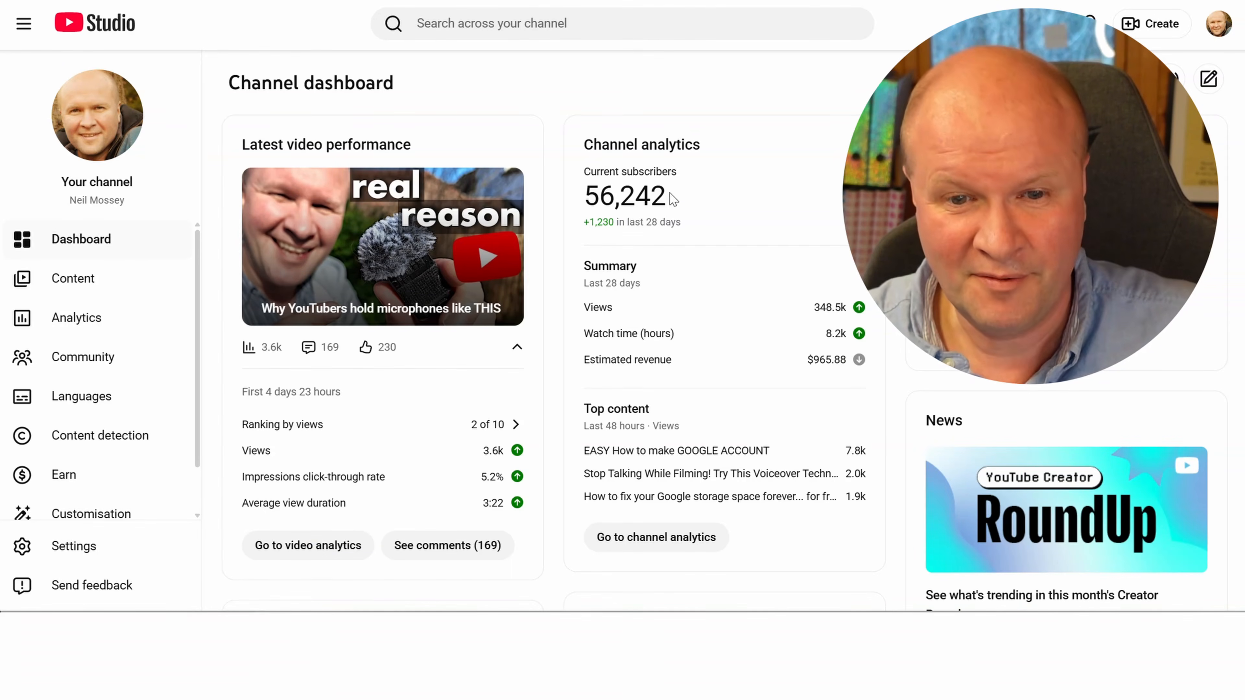
pyautogui.moveTo(673, 198); pyautogui.dragTo(583, 196)
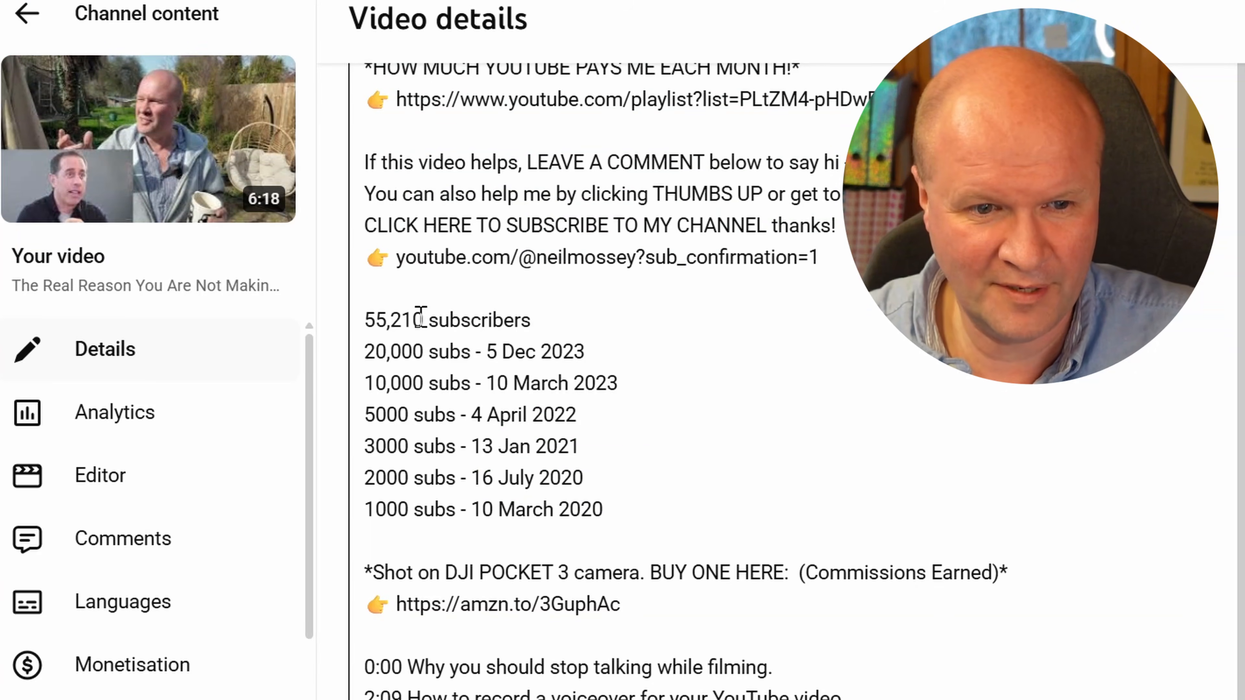
pyautogui.moveTo(422, 319); pyautogui.dragTo(365, 66)
pyautogui.click(422, 321)
pyautogui.moveTo(423, 322); pyautogui.dragTo(365, 322)
pyautogui.write('56,242')
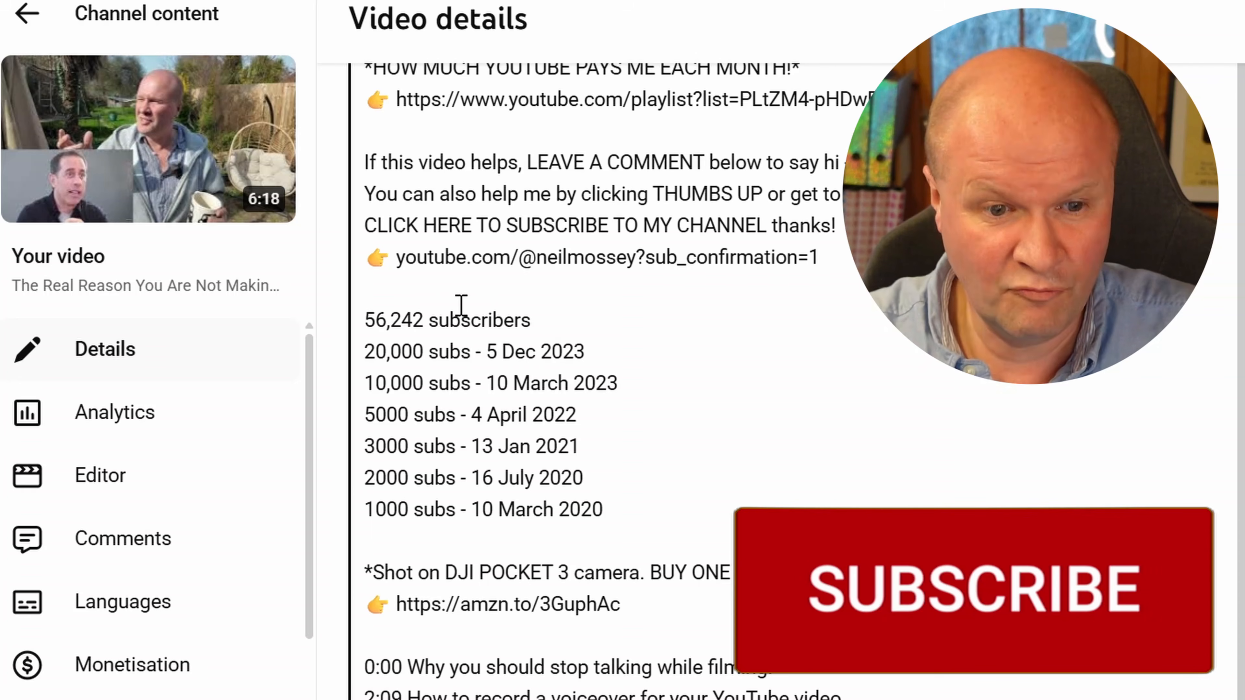
# Replace the old chapter text after 0:00 in the description with the three chapters suggested by Gemini
pyautogui.scroll(-3, 461, 305)
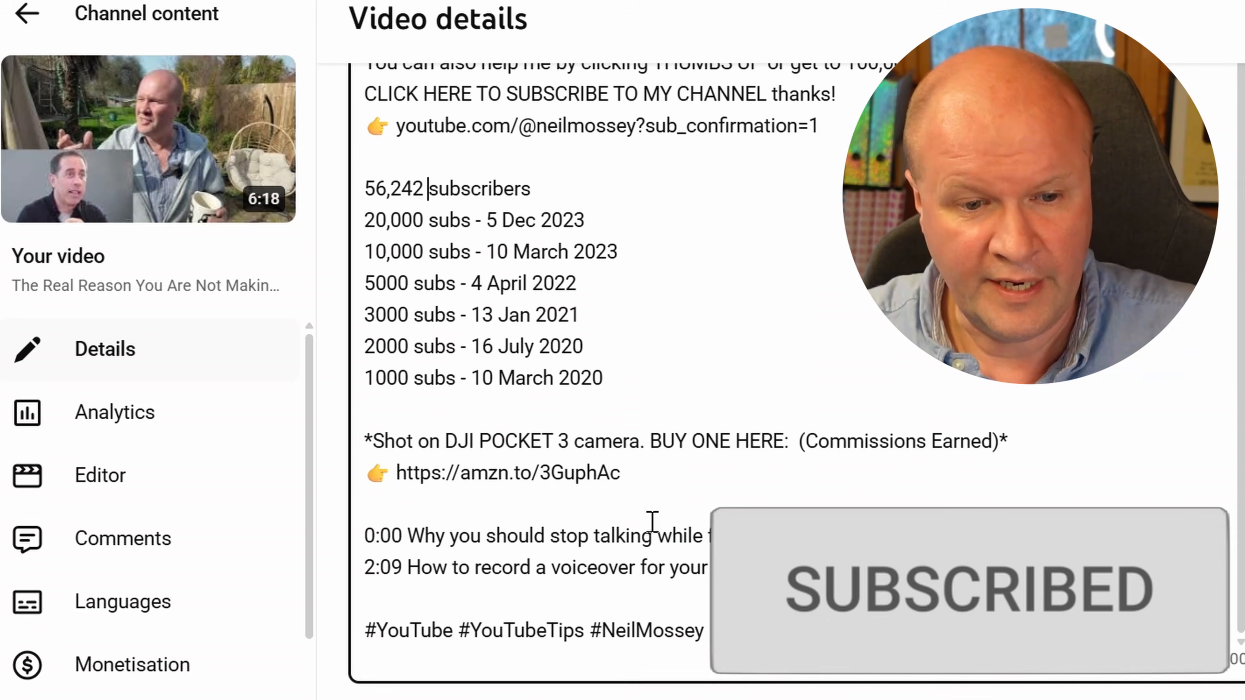
pyautogui.moveTo(851, 569); pyautogui.dragTo(408, 543)
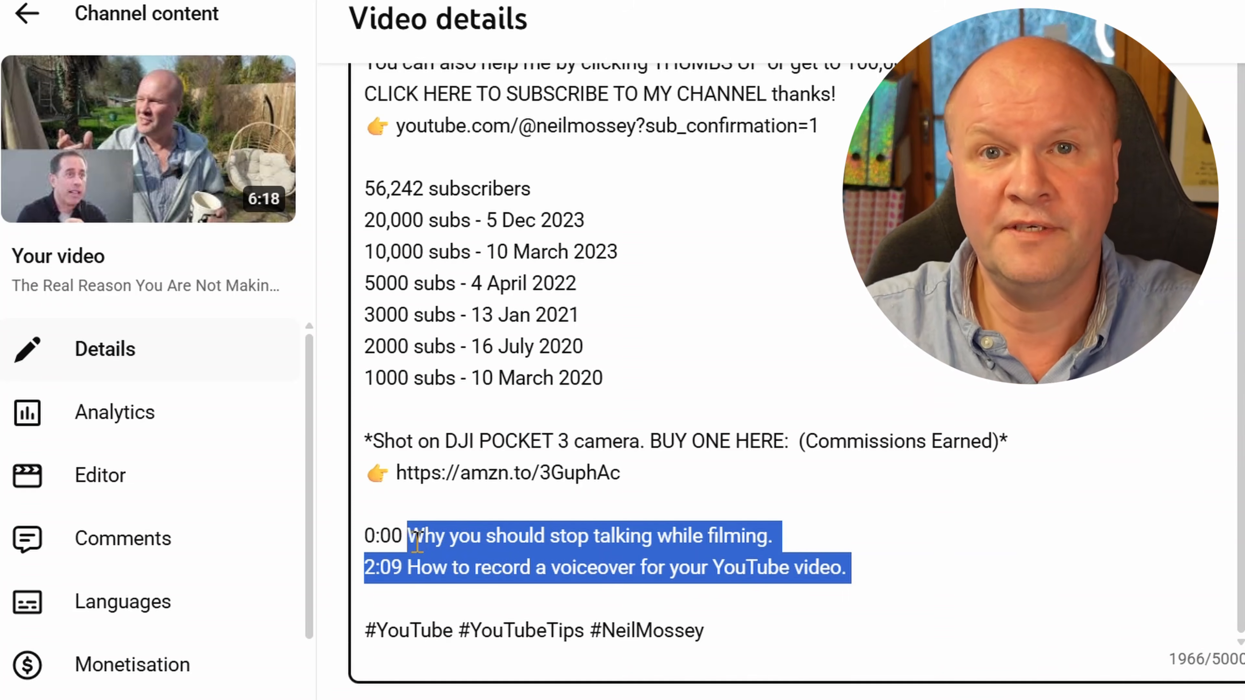
pyautogui.press('BackSpace')
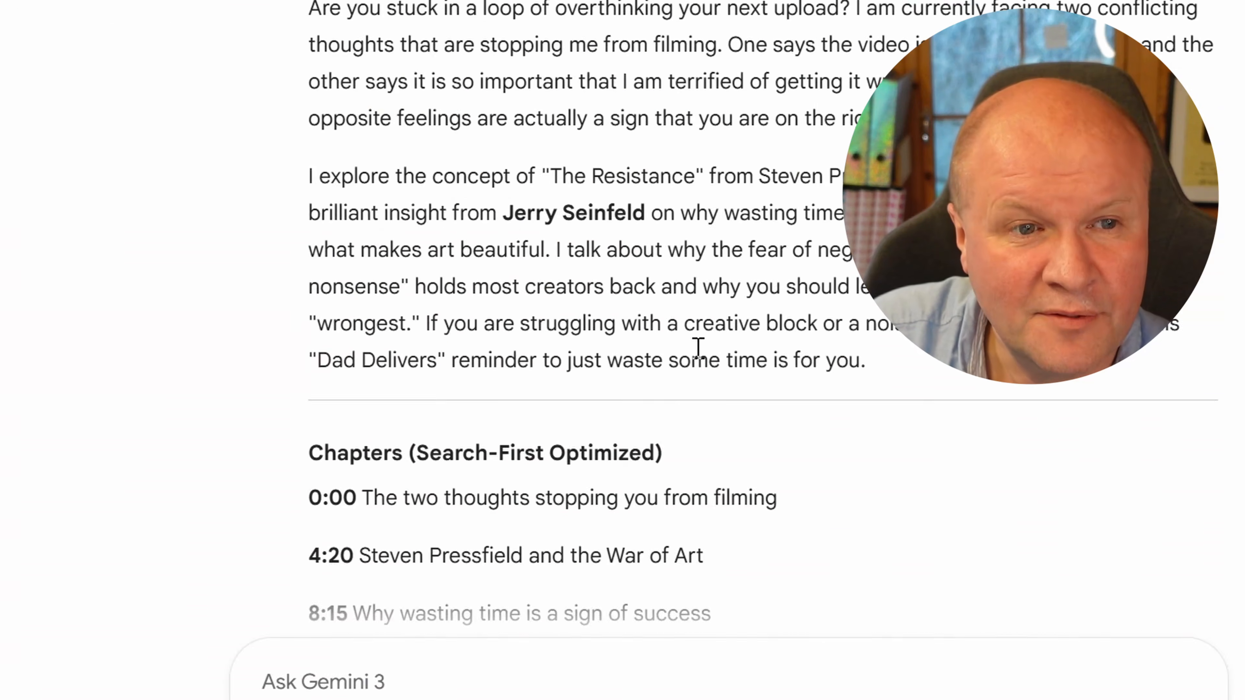
pyautogui.scroll(-3, 696, 349)
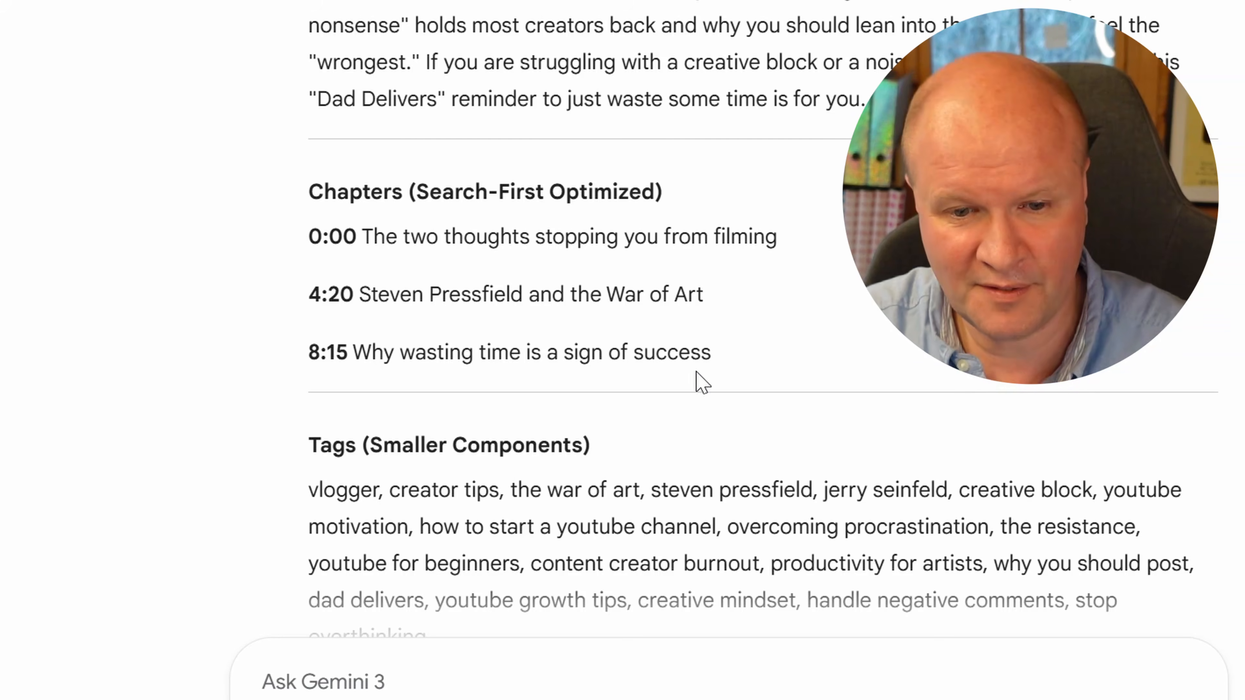
pyautogui.moveTo(715, 352); pyautogui.dragTo(363, 236)
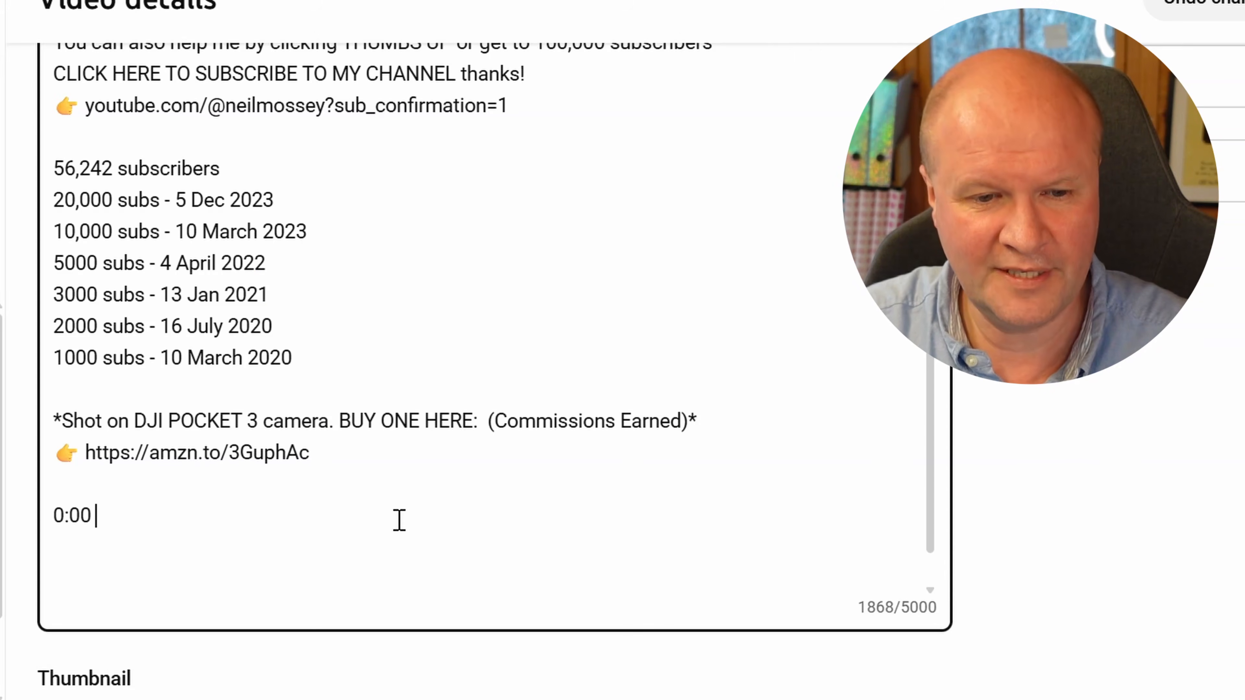
pyautogui.write('The two thoughts stopping you from filming  4:20 Steven Pressfield and the War of Art  8:15 Why wasting time is a sign of success')
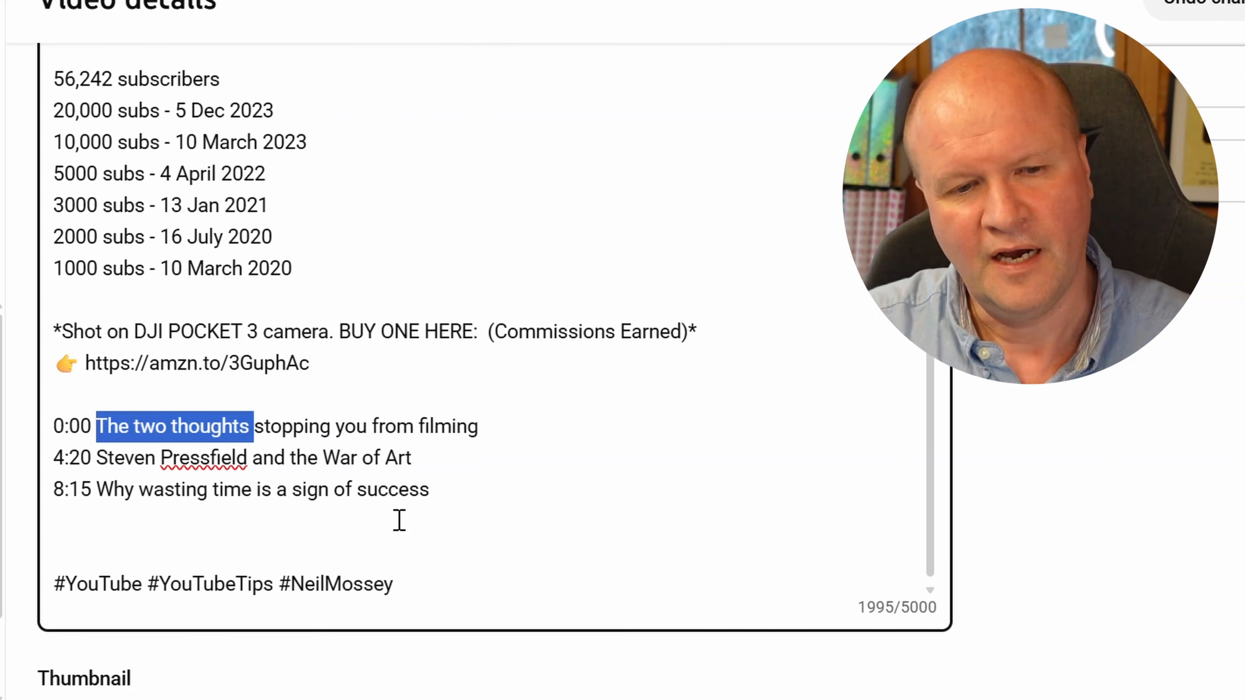
# Retitle the 0:00 chapter "How to beat procrastination for your next YouTube Video"
pyautogui.hotkey('shift', 'Right')
pyautogui.hotkey('shift', 'Right')
pyautogui.hotkey('shift', 'Right')
pyautogui.hotkey('shift', 'Right')
pyautogui.hotkey('shift', 'Right')
pyautogui.hotkey('shift', 'Right')
pyautogui.hotkey('shift', 'Right')
pyautogui.hotkey('shift', 'Right')
pyautogui.hotkey('shift', 'Right')
pyautogui.hotkey('shift', 'Right')
pyautogui.hotkey('shift', 'Right')
pyautogui.hotkey('shift', 'Right')
pyautogui.hotkey('shift', 'Right')
pyautogui.hotkey('shift', 'Right')
pyautogui.hotkey('shift', 'Right')
pyautogui.hotkey('shift', 'Right')
pyautogui.hotkey('shift', 'Right')
pyautogui.hotkey('shift', 'Right')
pyautogui.hotkey('shift', 'Right')
pyautogui.hotkey('shift', 'Right')
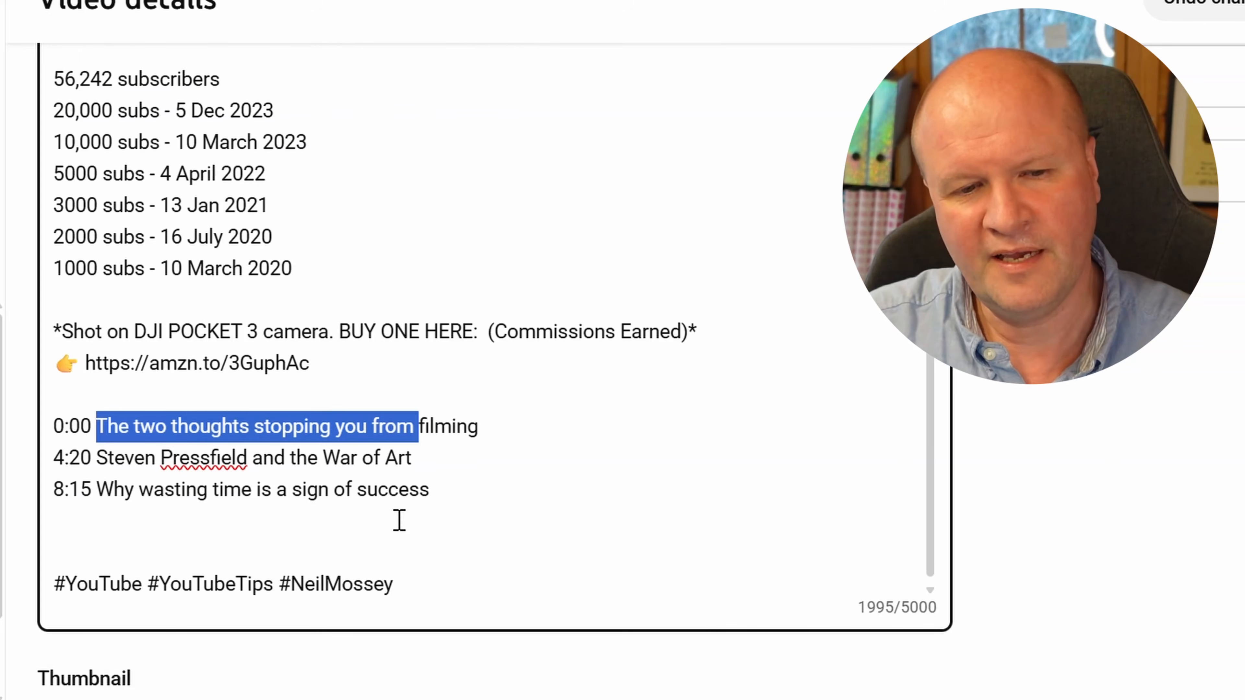
pyautogui.write('How to beat YouT')
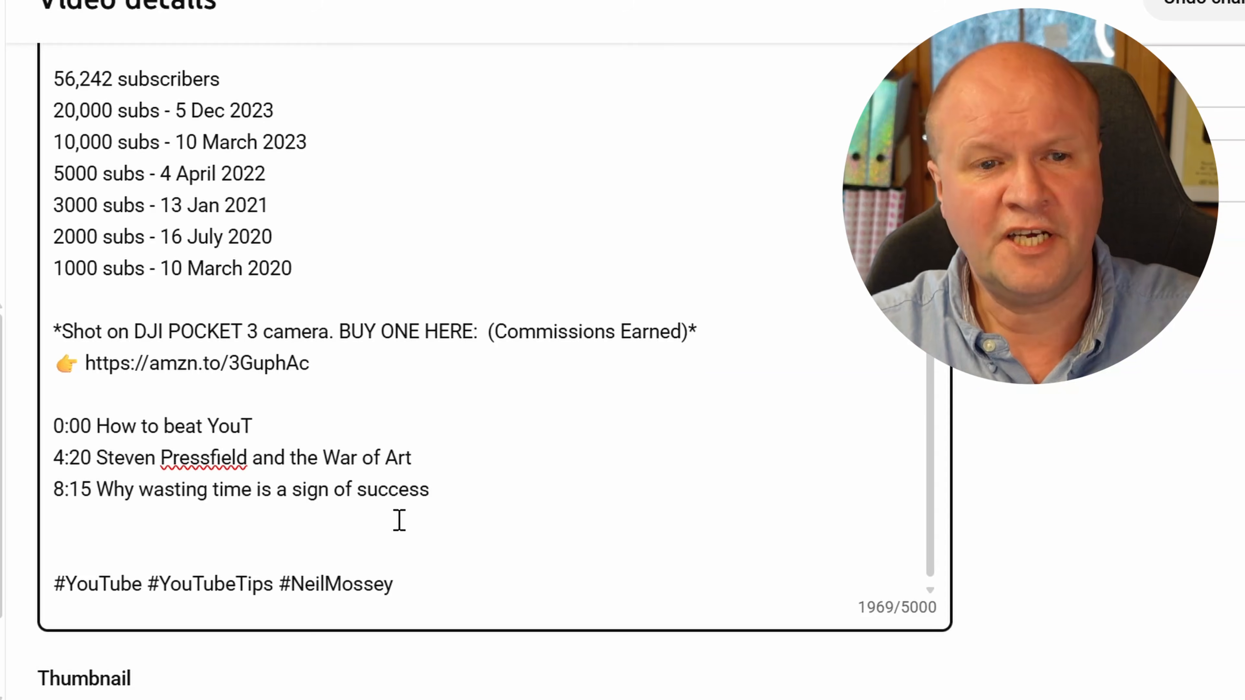
pyautogui.press('BackSpace')
pyautogui.press('BackSpace')
pyautogui.press('BackSpace')
pyautogui.press('BackSpace')
pyautogui.write('procrastination for your next YouTube Video')
# Merge the 4:20 chapter's title into the 0:00 chapter after a colon, and extend it with "and Jerry Seinfeld"
pyautogui.press('Right')
pyautogui.press('Delete')
pyautogui.press('Delete')
pyautogui.press('Delete')
pyautogui.press('Delete')
pyautogui.press('BackSpace')
pyautogui.write(':')
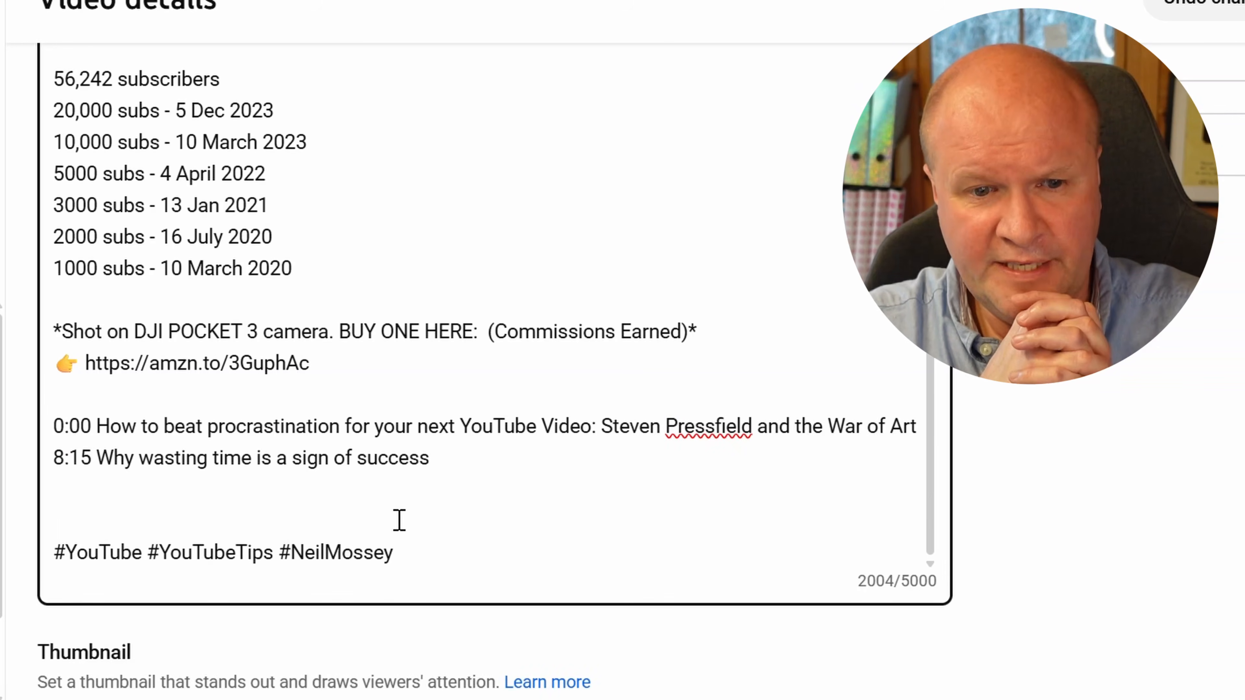
pyautogui.press('End')
pyautogui.write('and Jerry Seinfeld')
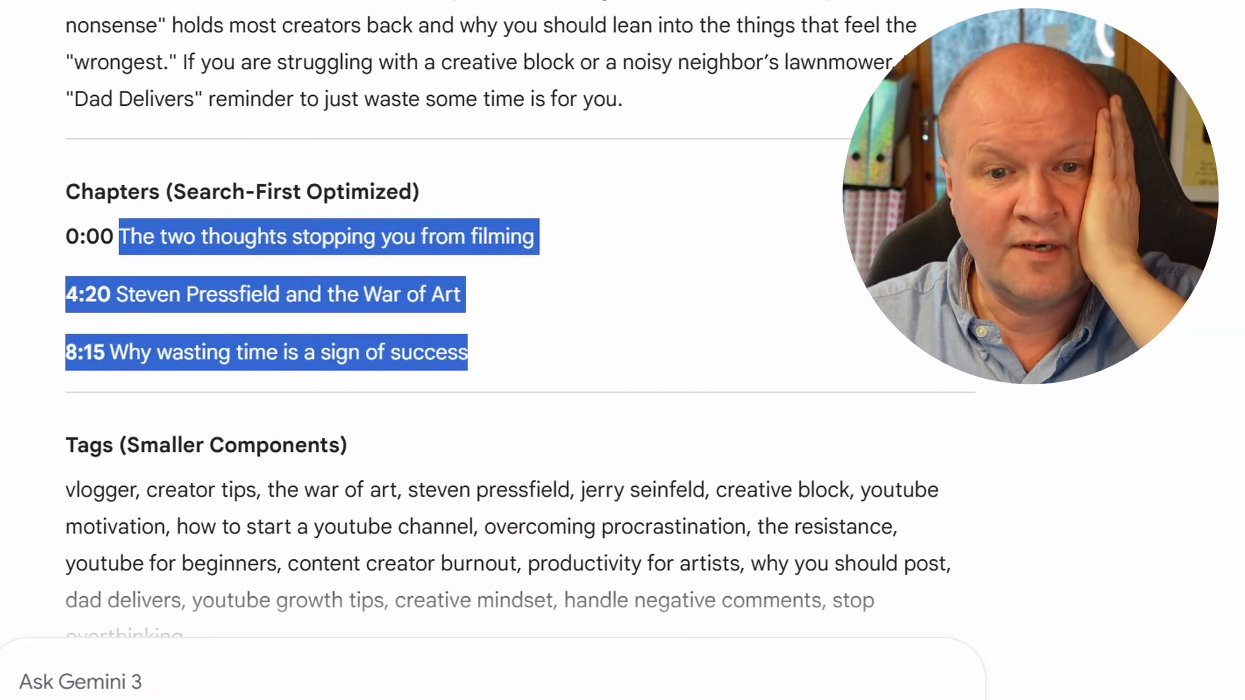
# Copy the title suggestion "Overcoming Creative Blocks: A Guide for YouTubers" from Gemini's response
pyautogui.scroll(15, 50, 195)
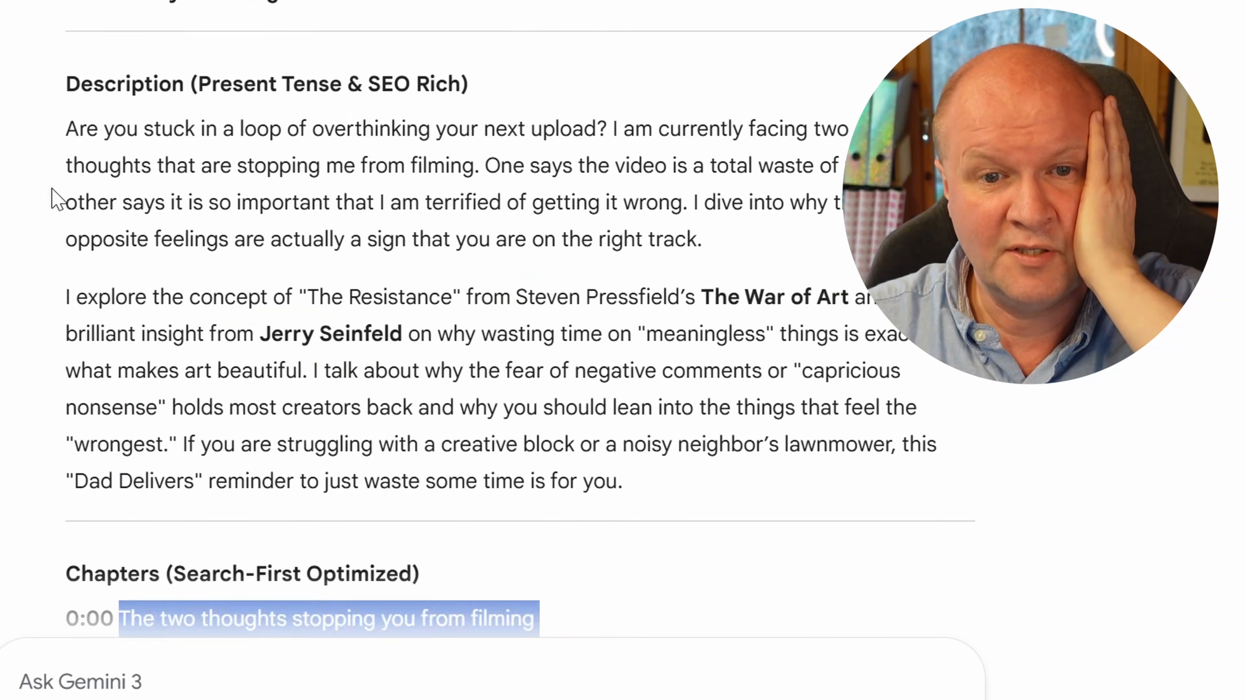
pyautogui.scroll(5, 56, 198)
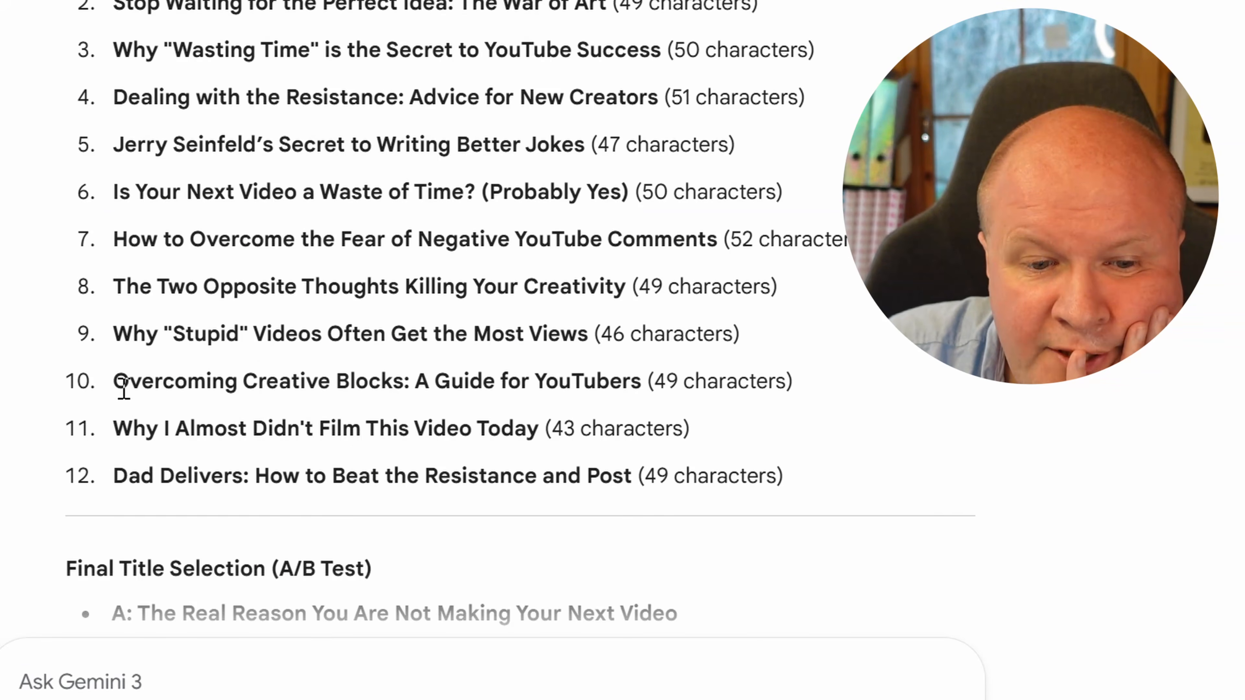
pyautogui.moveTo(129, 382); pyautogui.dragTo(496, 383)
pyautogui.click(211, 401)
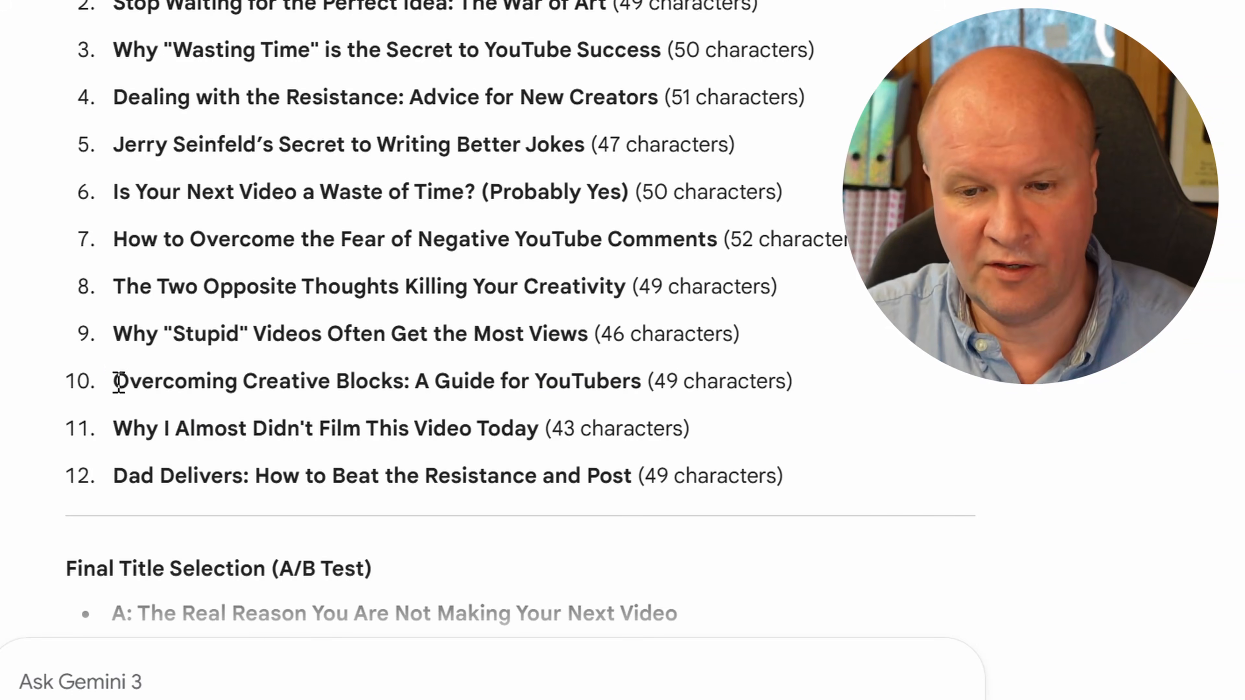
pyautogui.moveTo(116, 382); pyautogui.dragTo(643, 382)
pyautogui.hotkey('ctrl', 'c')
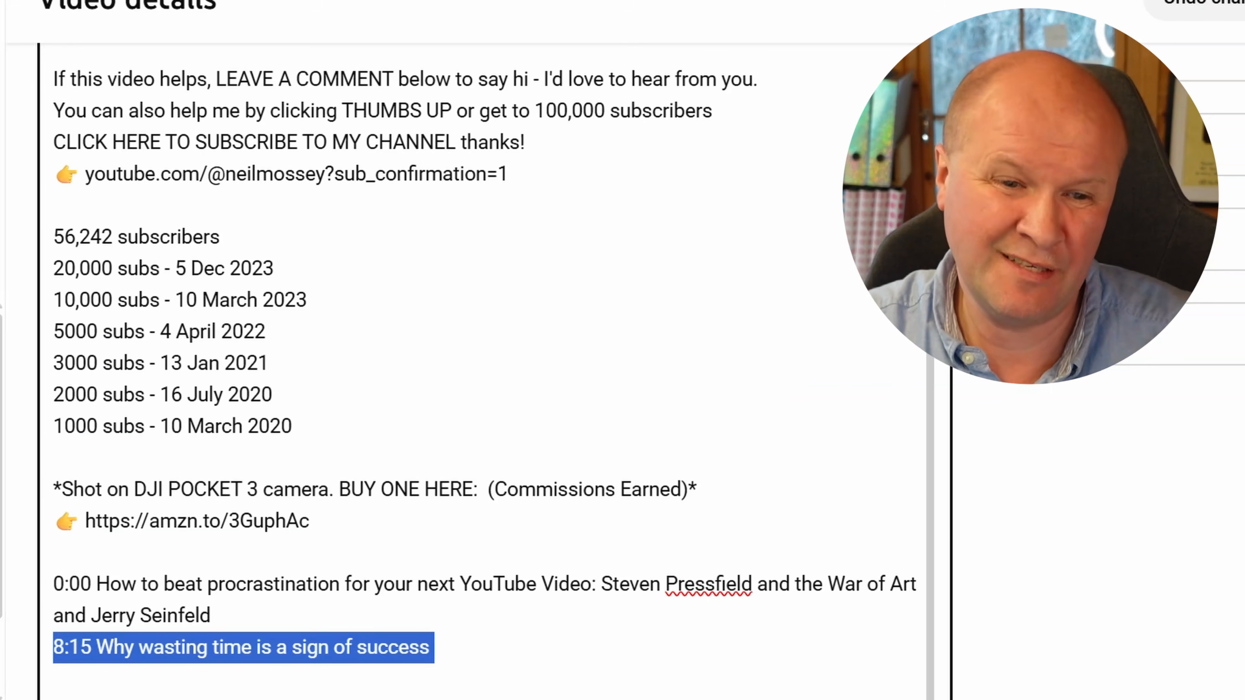
pyautogui.click(386, 341)
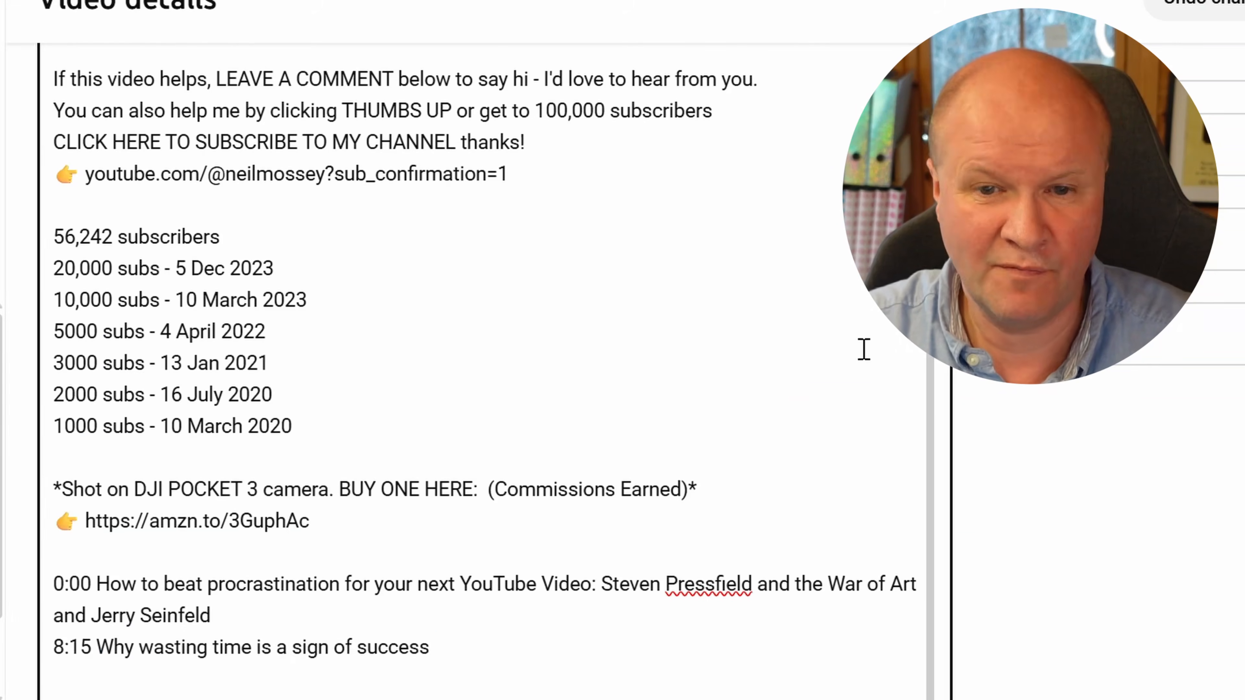
# Change the 8:15 chapter in the description to 3:05 and retitle it "Overcoming Creative Blocks: A Guide for YouTubers"
pyautogui.scroll(2, 864, 349)
pyautogui.moveTo(70, 481); pyautogui.dragTo(24, 491)
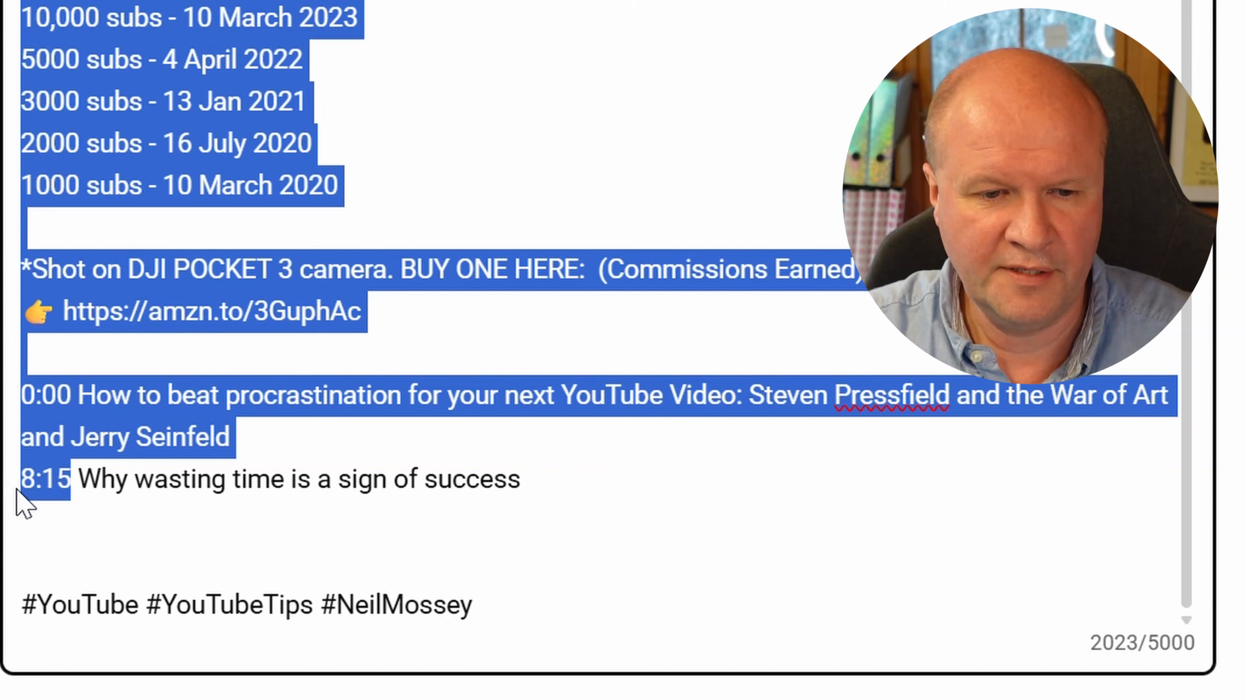
pyautogui.write('3')
pyautogui.write(':05')
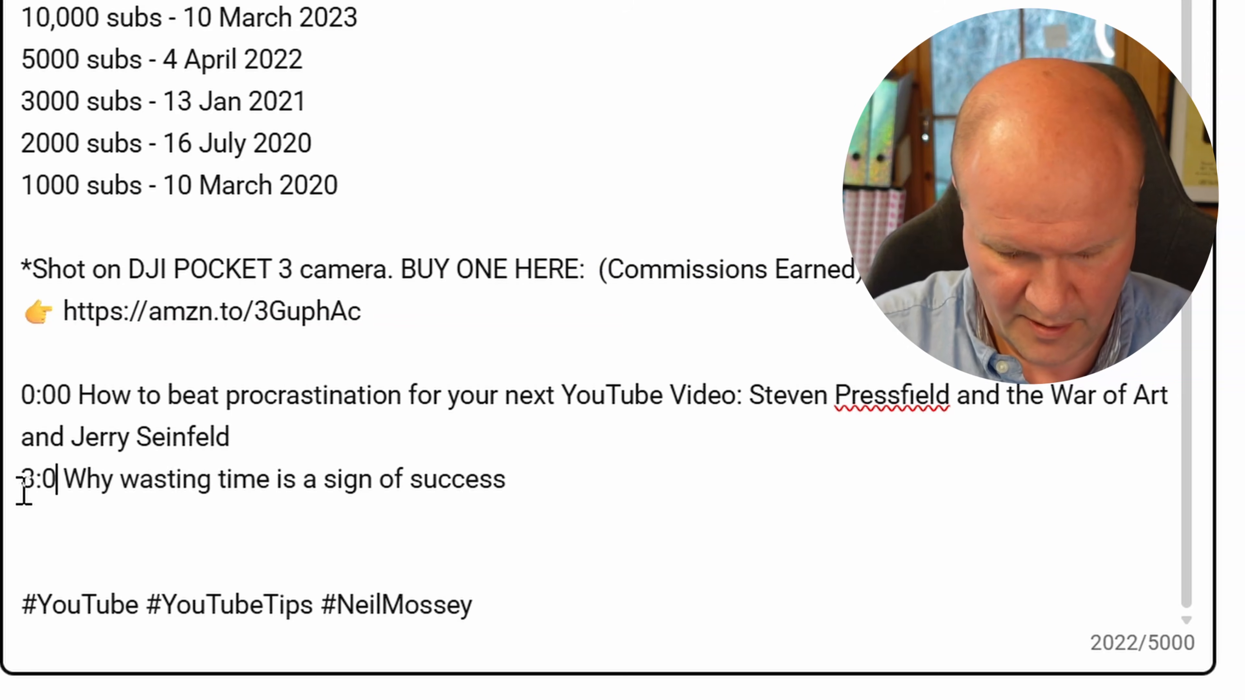
pyautogui.hotkey('shift', 'Down')
pyautogui.hotkey('ctrl', 'v')
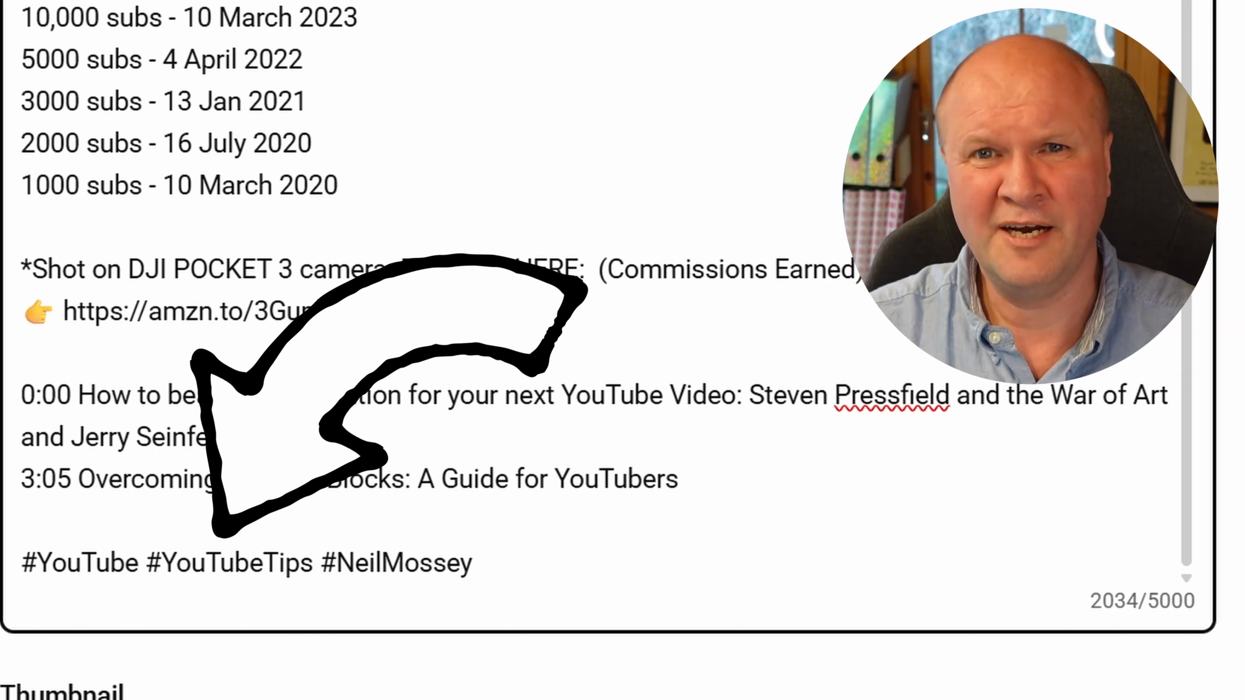
# Set the first auto-generated frame, without the inset picture, as the video's thumbnail
pyautogui.scroll(2, 609, 351)
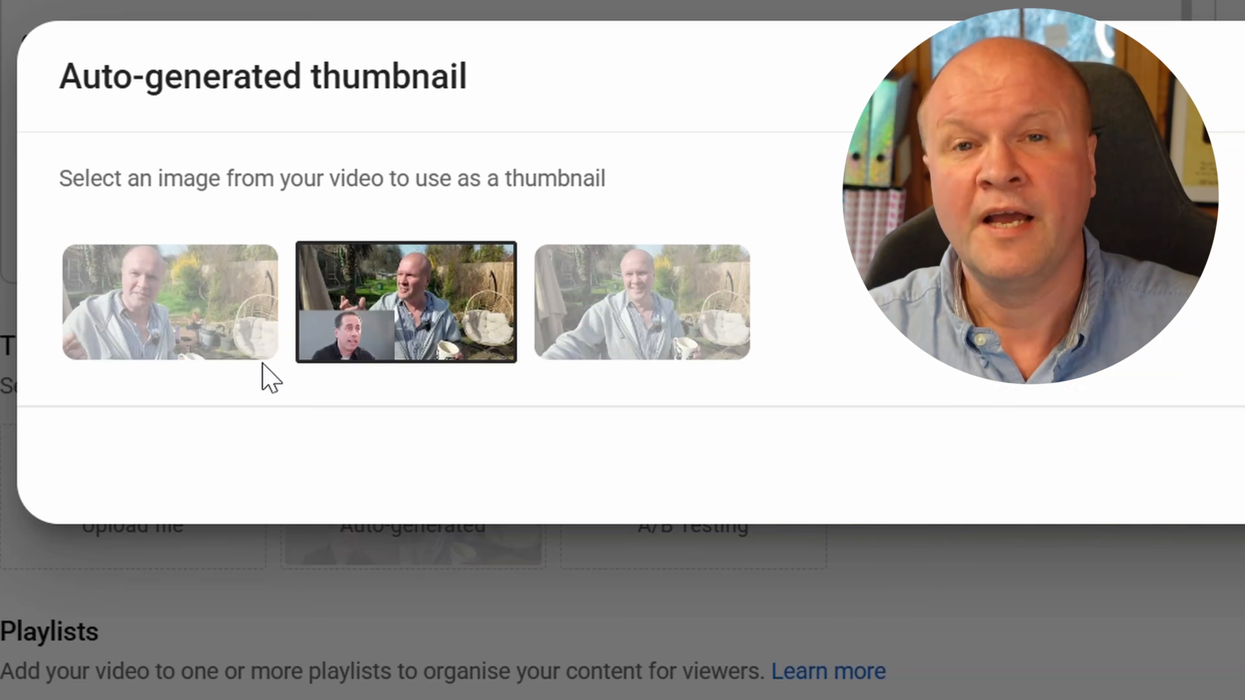
pyautogui.click(234, 349)
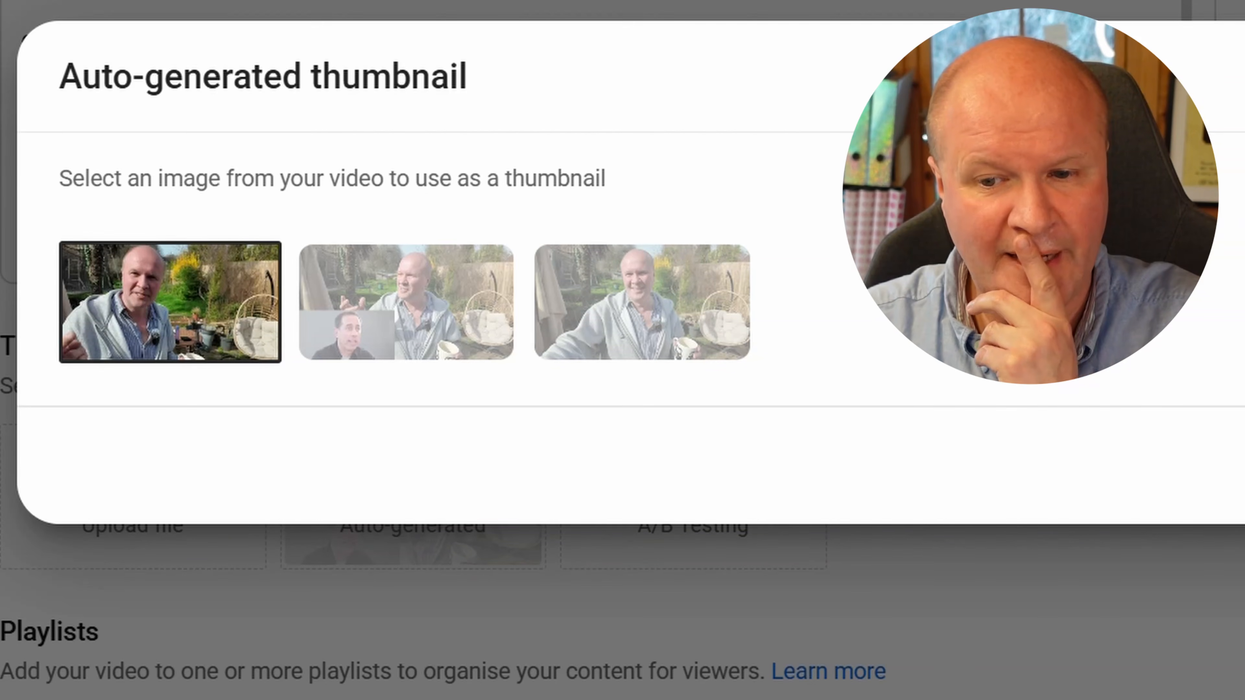
pyautogui.press('Return')
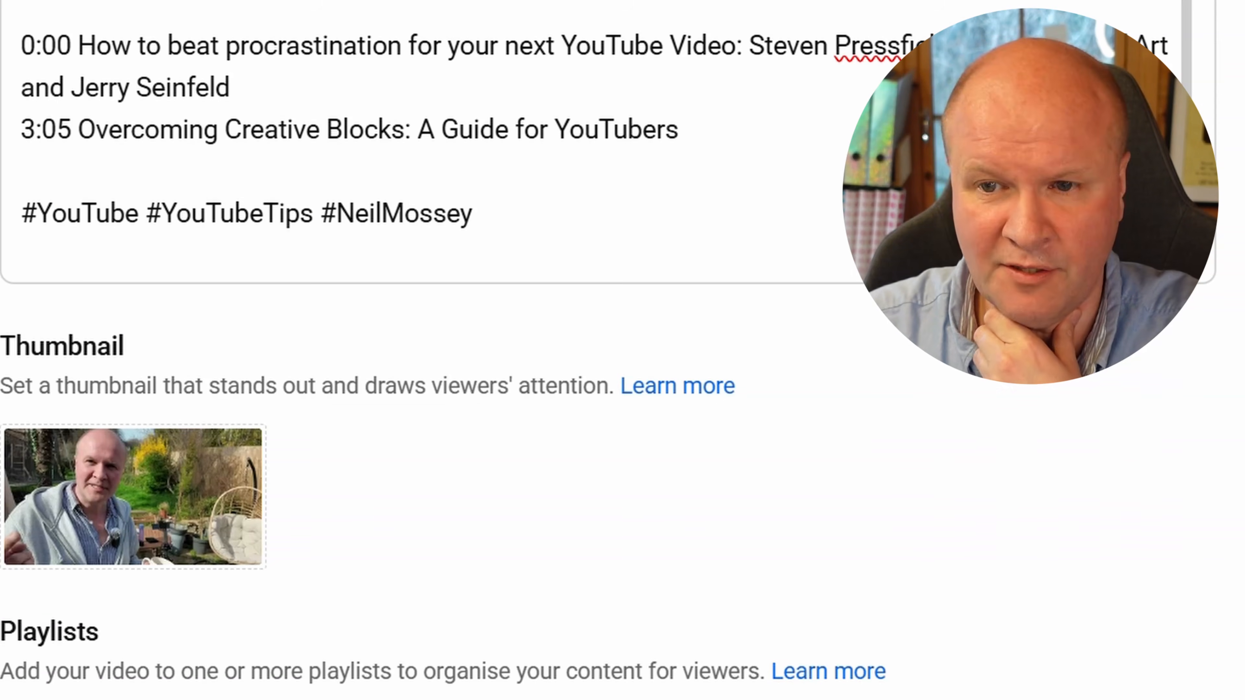
# Reopen the auto-generated thumbnail choices and compare the three frames, keeping the first one
pyautogui.moveTo(223, 518)
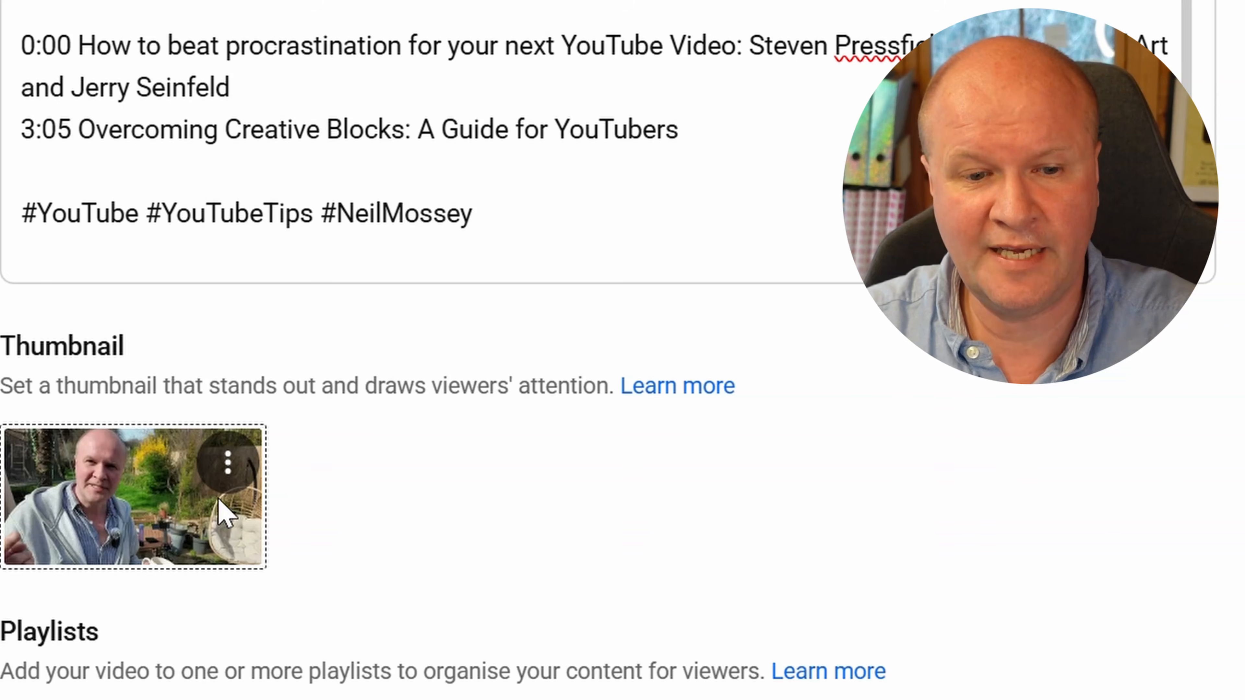
pyautogui.click(228, 465)
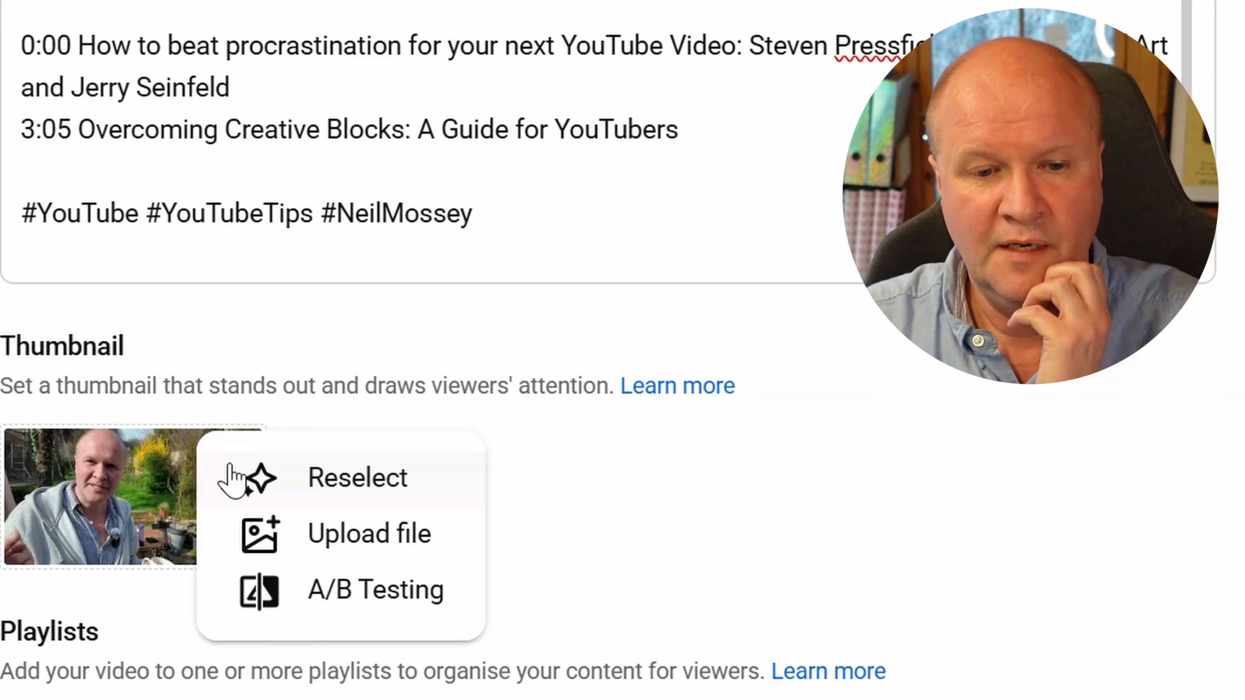
pyautogui.click(302, 483)
pyautogui.click(414, 308)
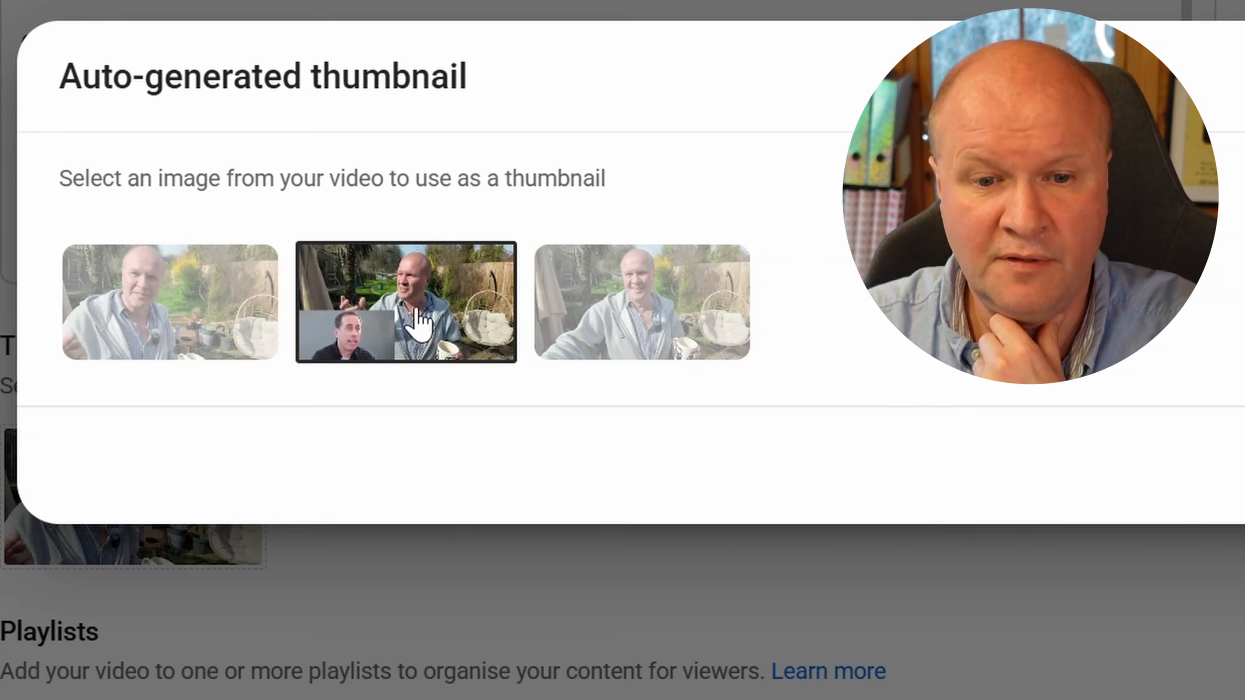
pyautogui.click(649, 297)
pyautogui.click(463, 321)
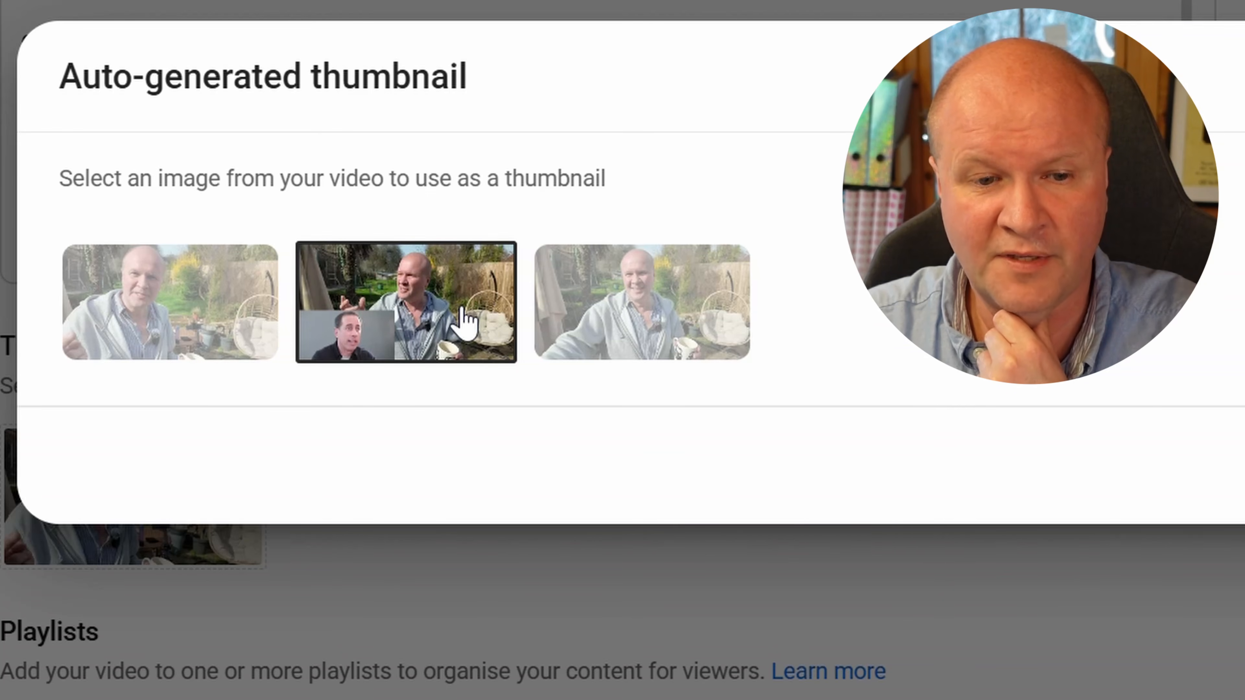
pyautogui.click(215, 328)
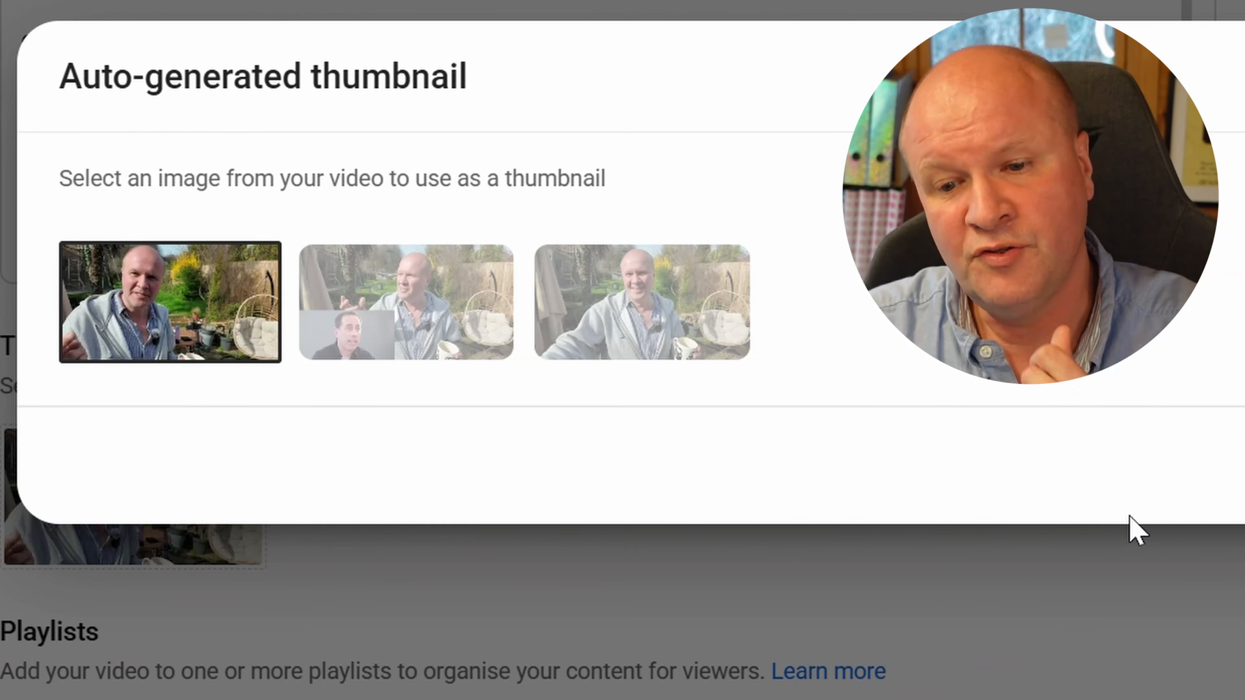
pyautogui.press('Escape')
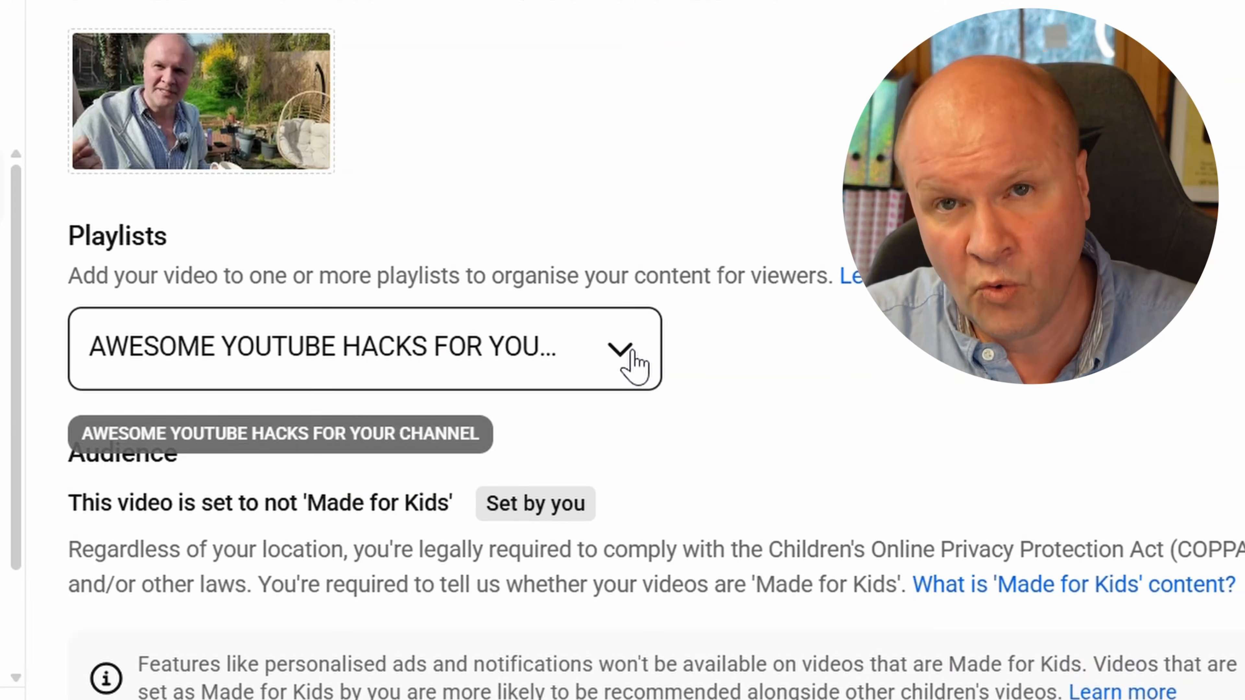
# Search the playlists for "make" and add the video to the MAKE YOUR STUFF NOW playlist
pyautogui.click(630, 352)
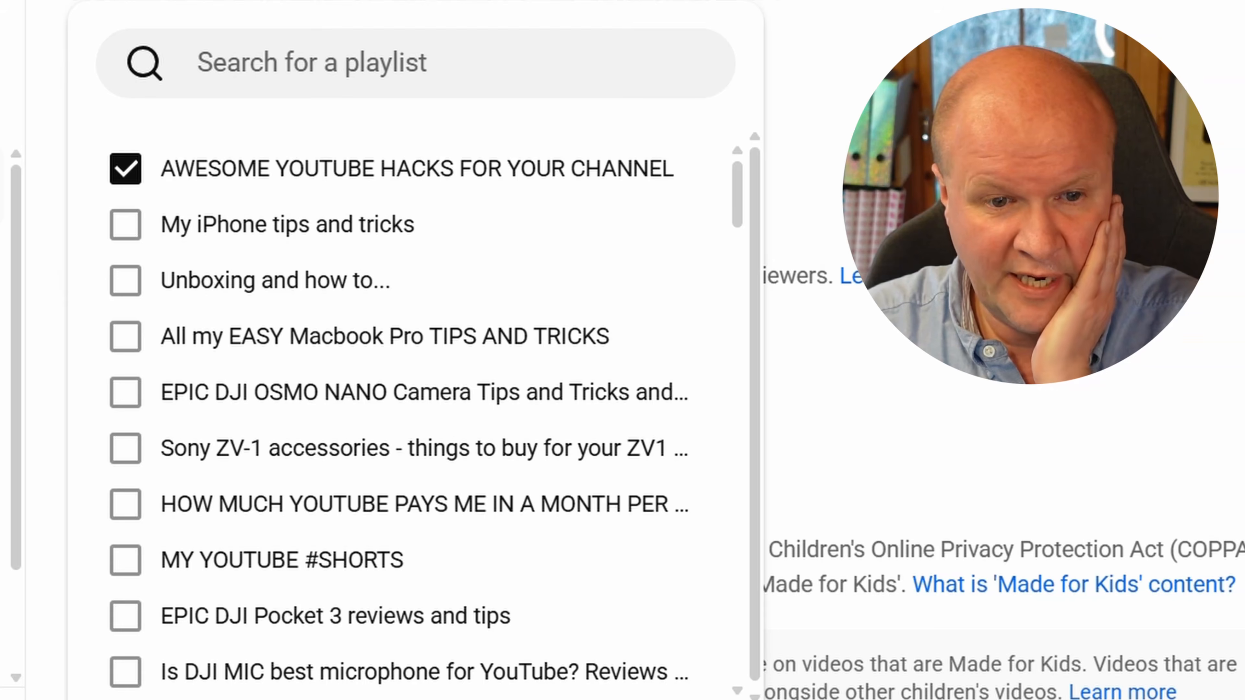
pyautogui.click(447, 74)
pyautogui.write('m')
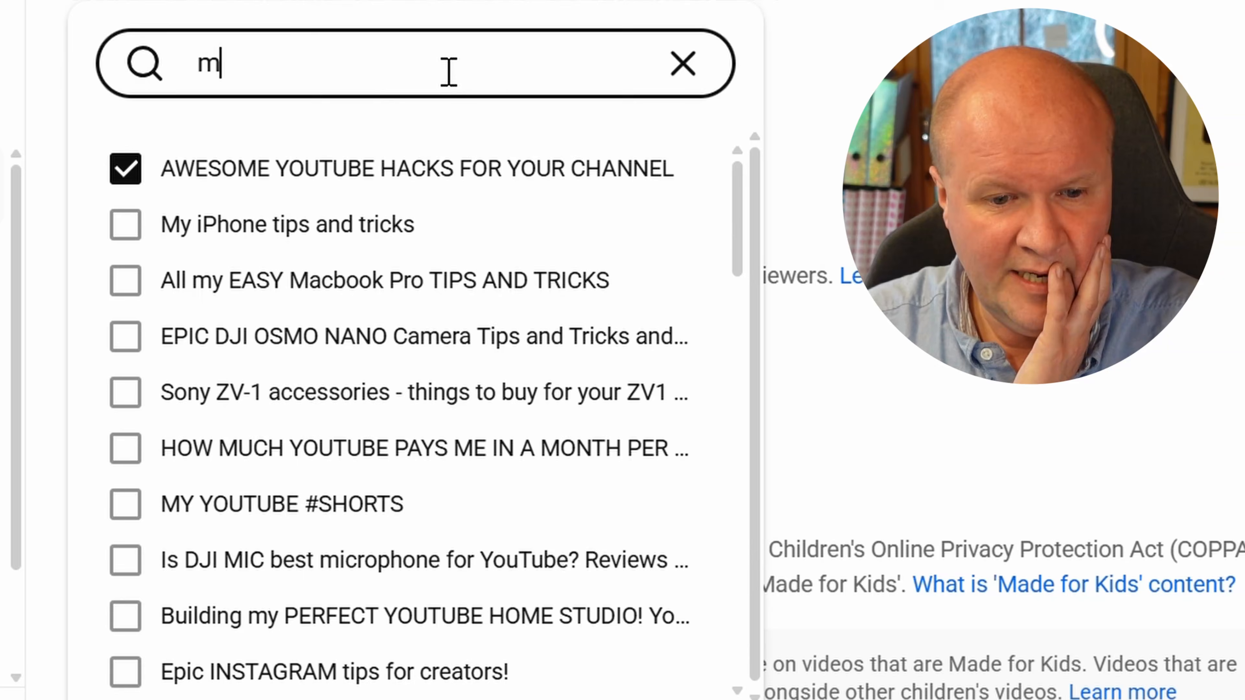
pyautogui.write('ake')
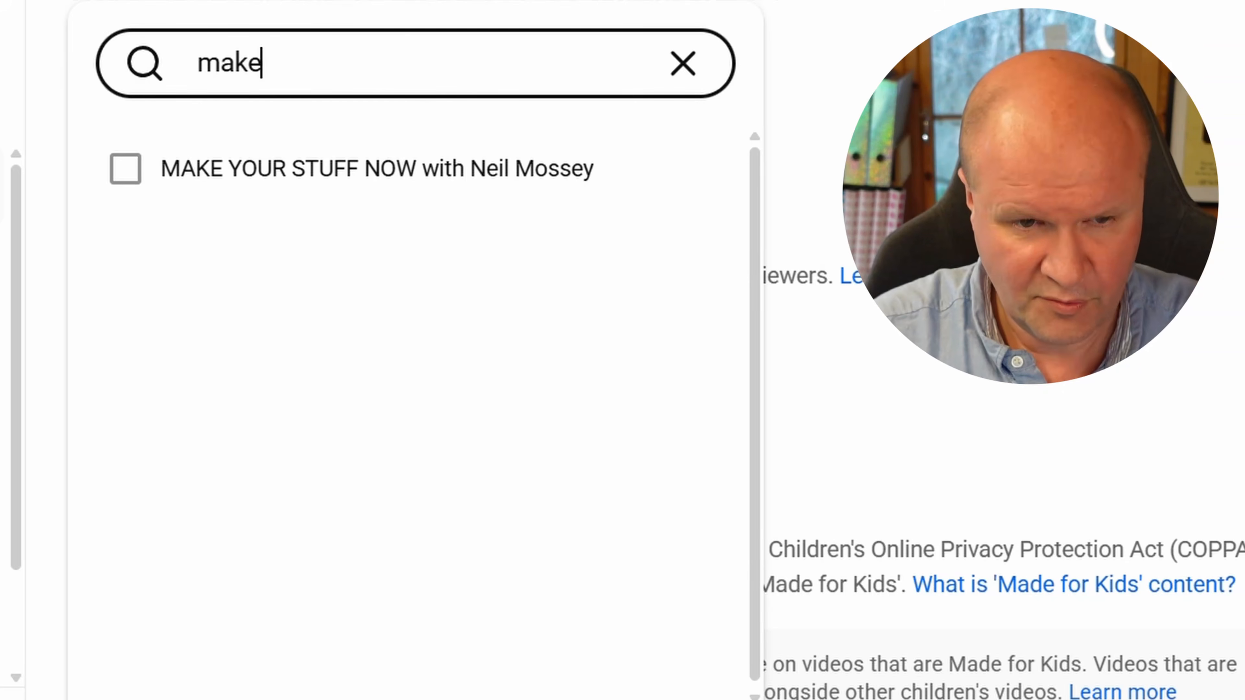
pyautogui.click(118, 170)
pyautogui.press('Escape')
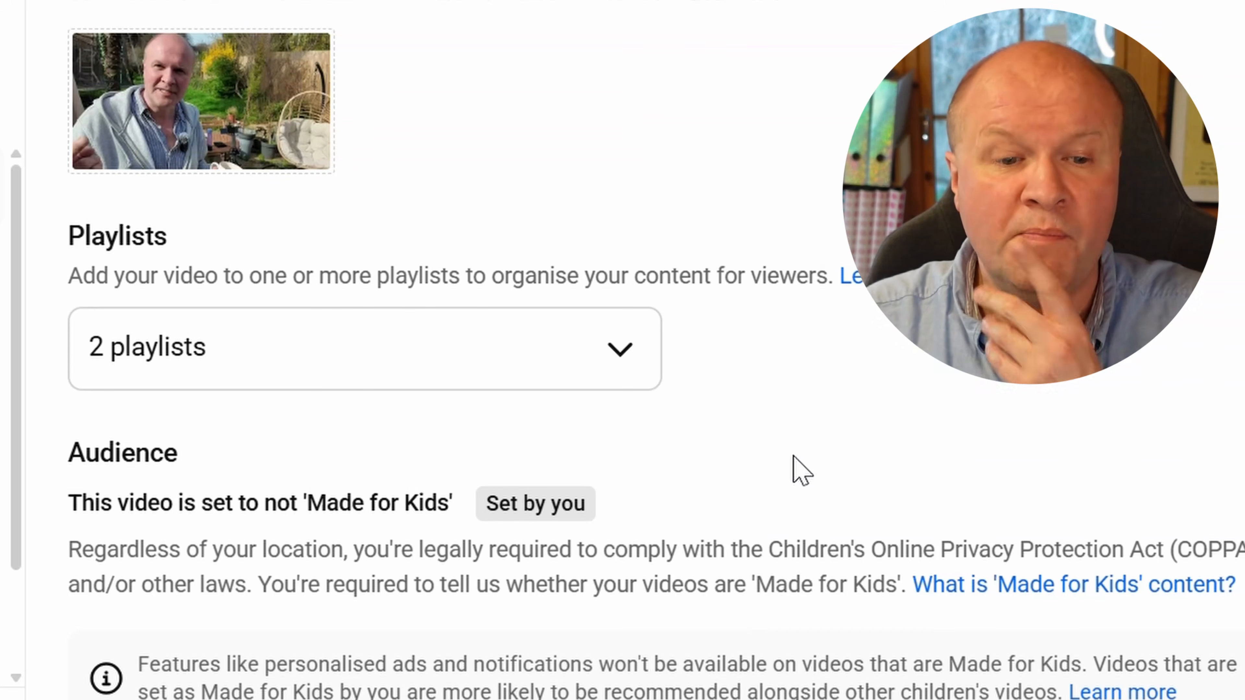
# Expand the additional video settings below the age restriction and answer No to the altered content question
pyautogui.scroll(-5, 751, 451)
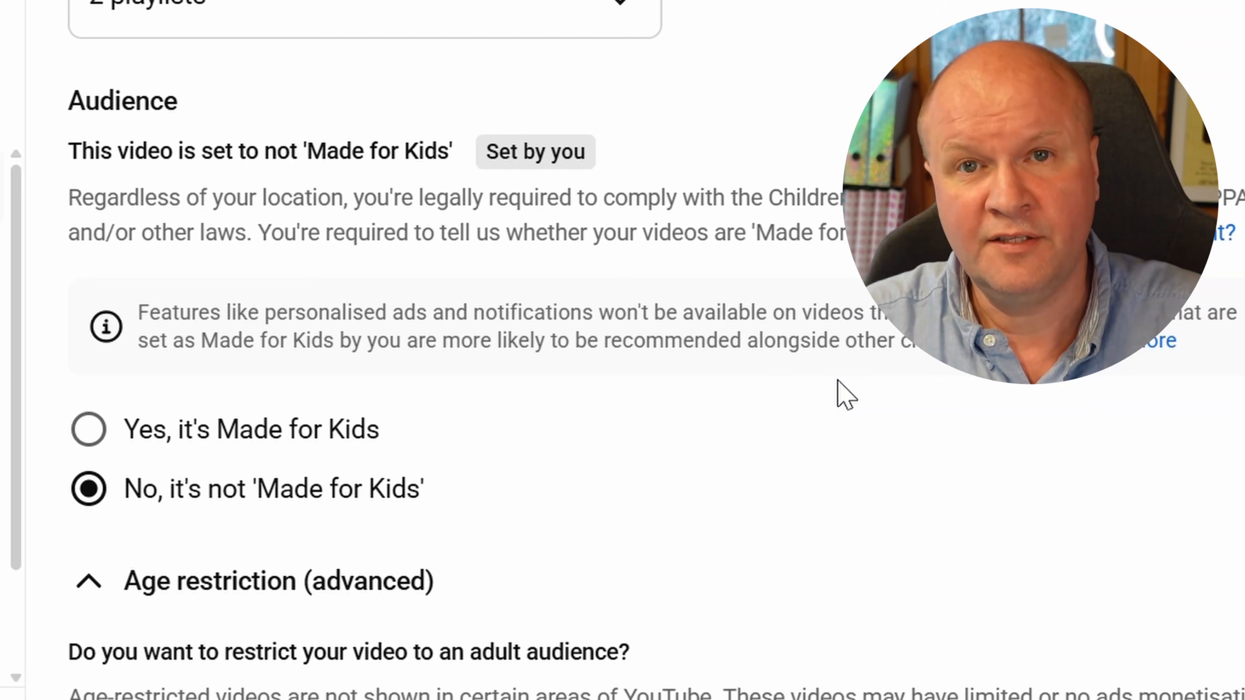
pyautogui.scroll(-3, 838, 387)
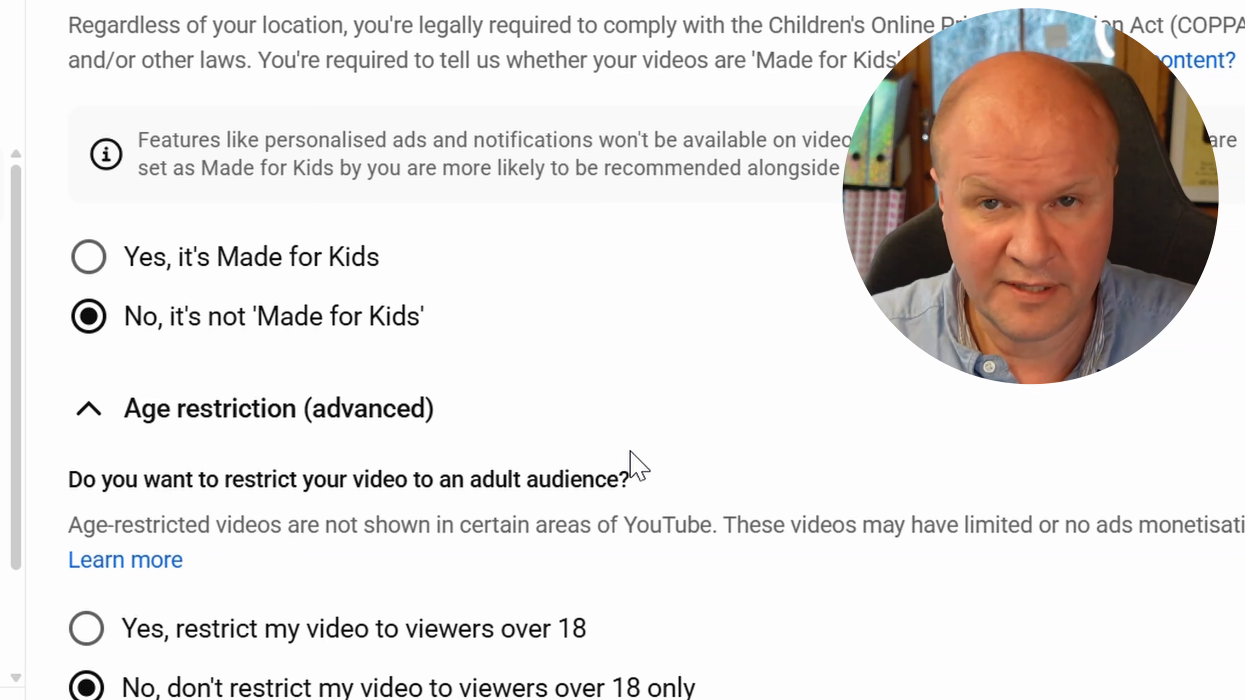
pyautogui.scroll(-1, 711, 417)
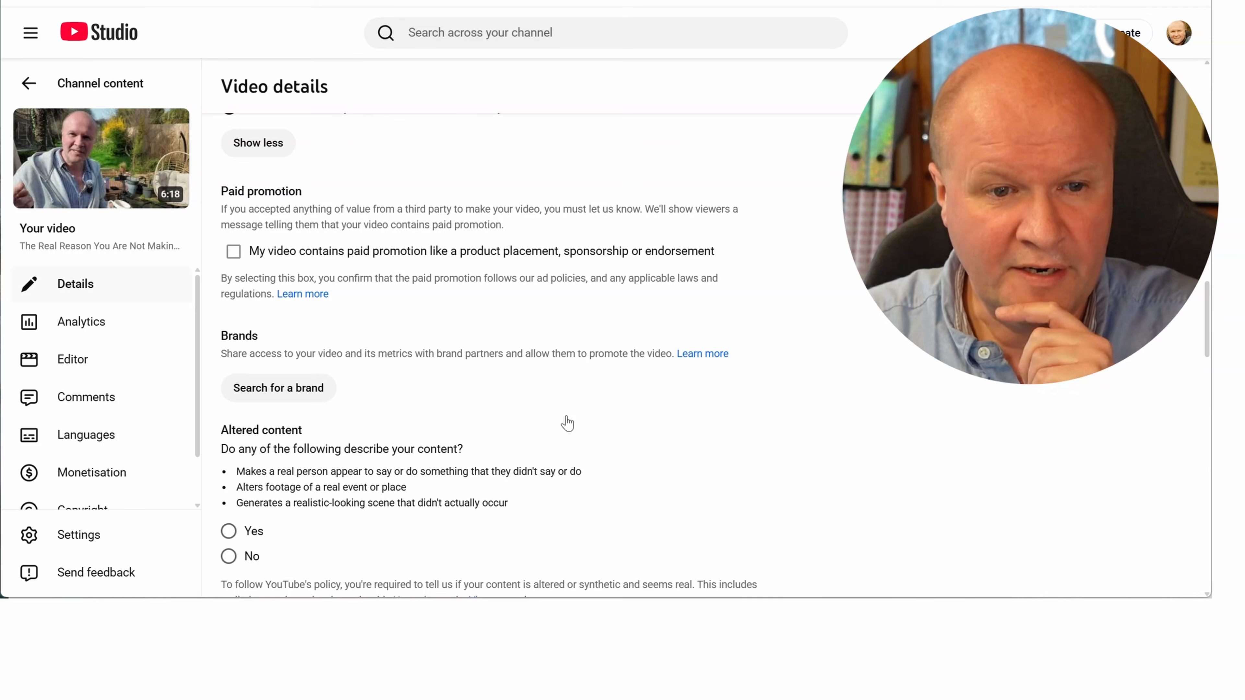
pyautogui.scroll(-1, 566, 421)
pyautogui.scroll(2, 564, 381)
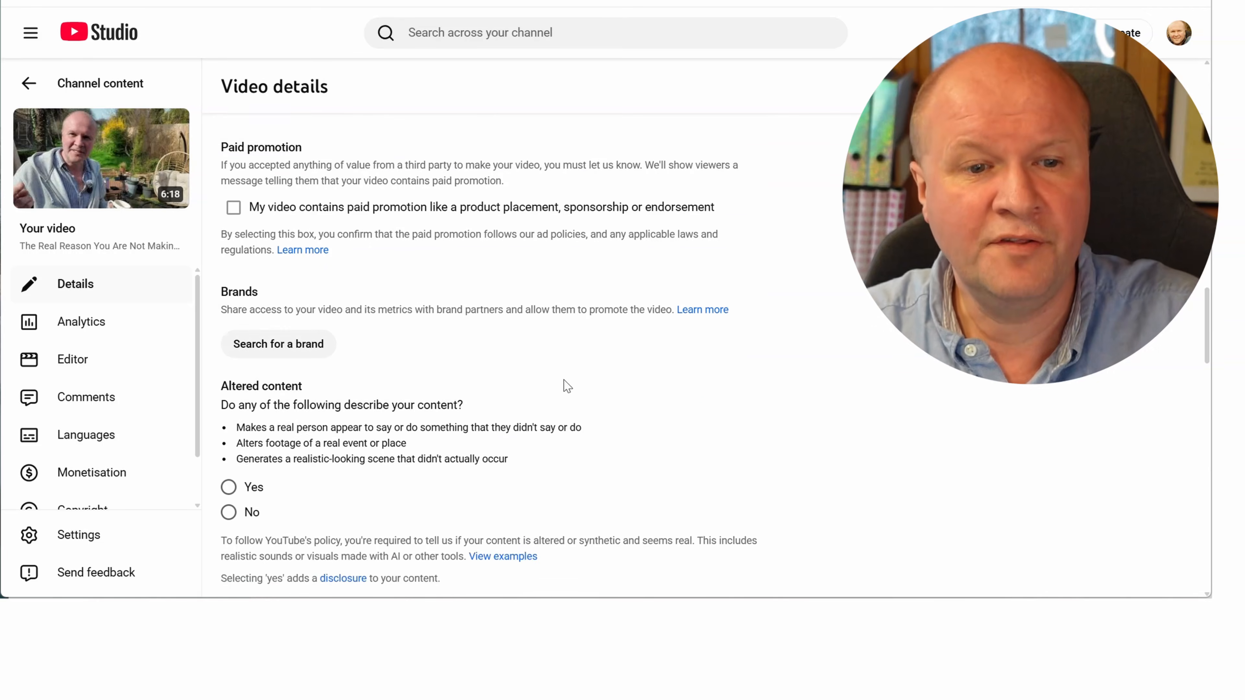
pyautogui.click(245, 218)
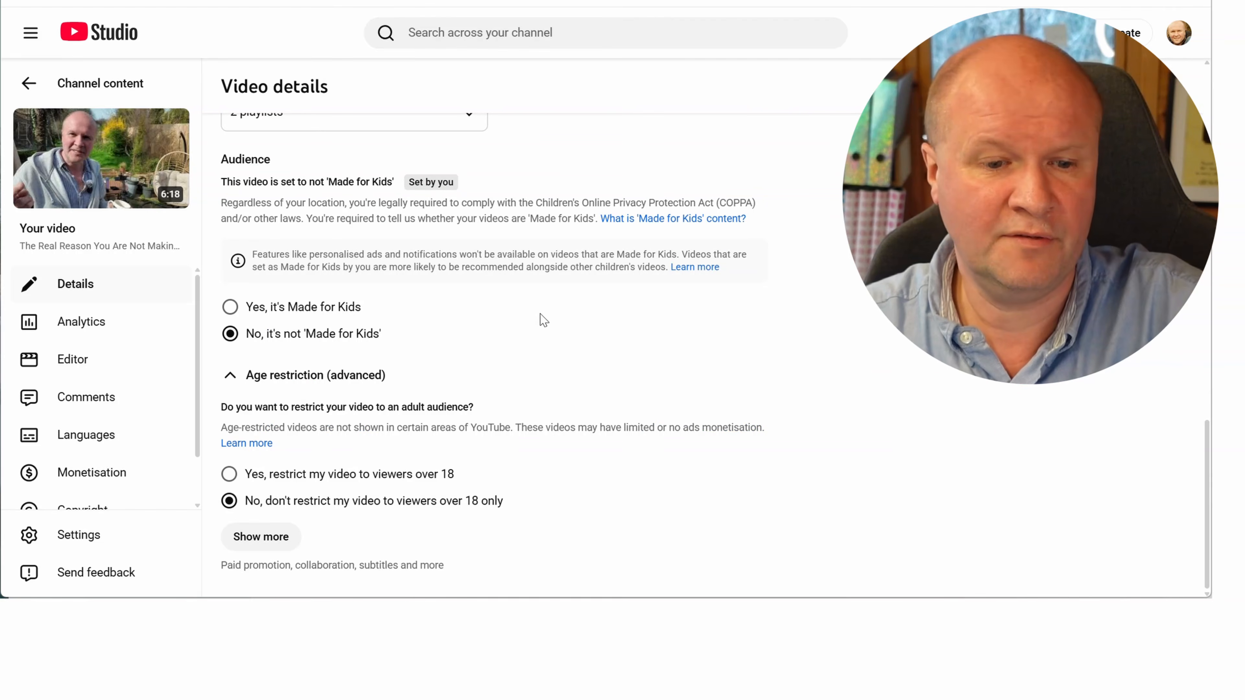
pyautogui.click(289, 544)
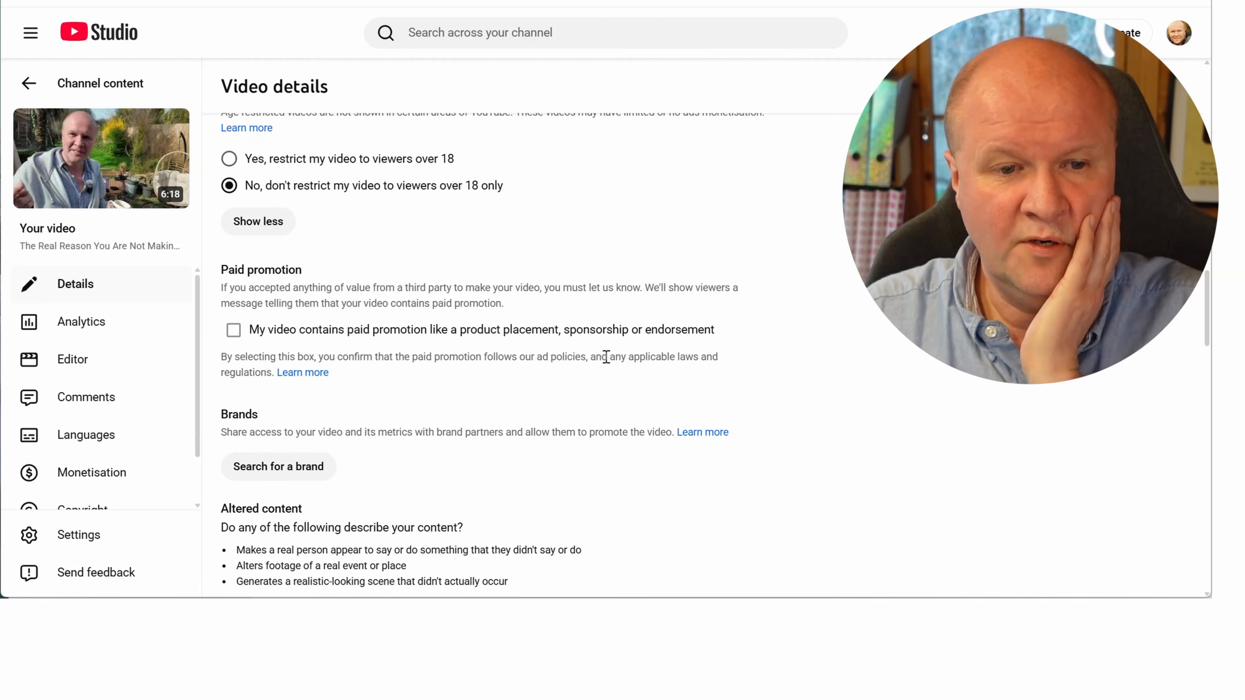
pyautogui.scroll(-5, 606, 357)
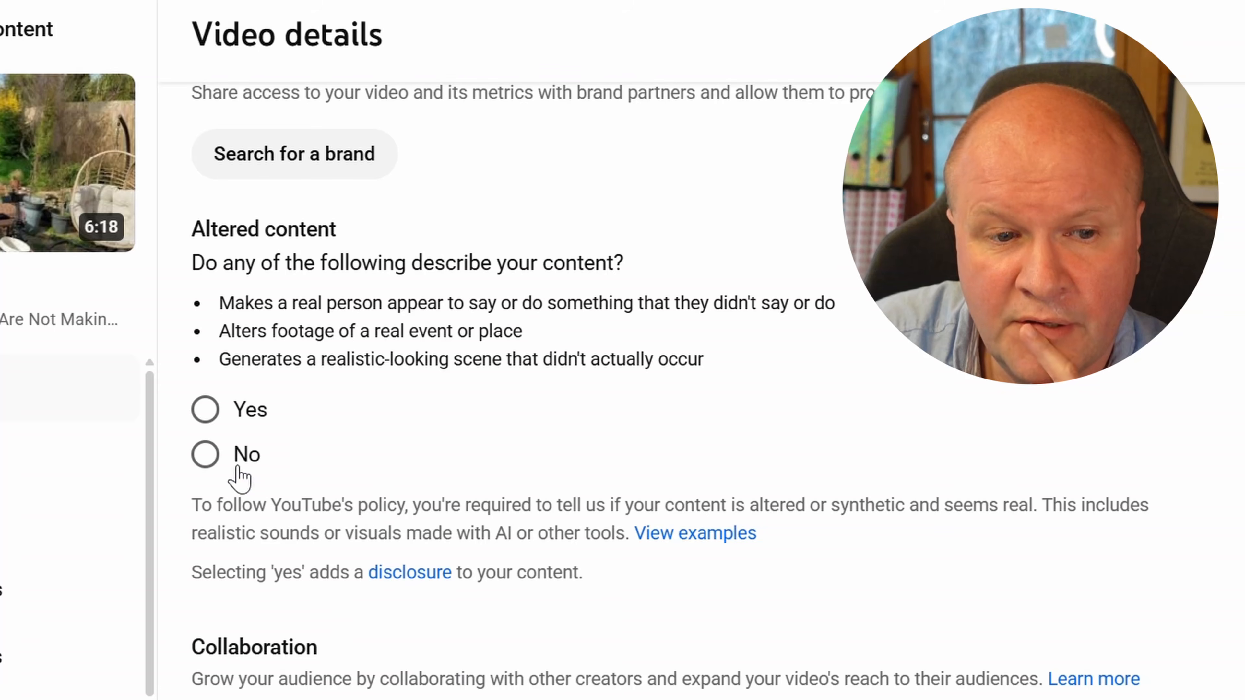
pyautogui.click(211, 461)
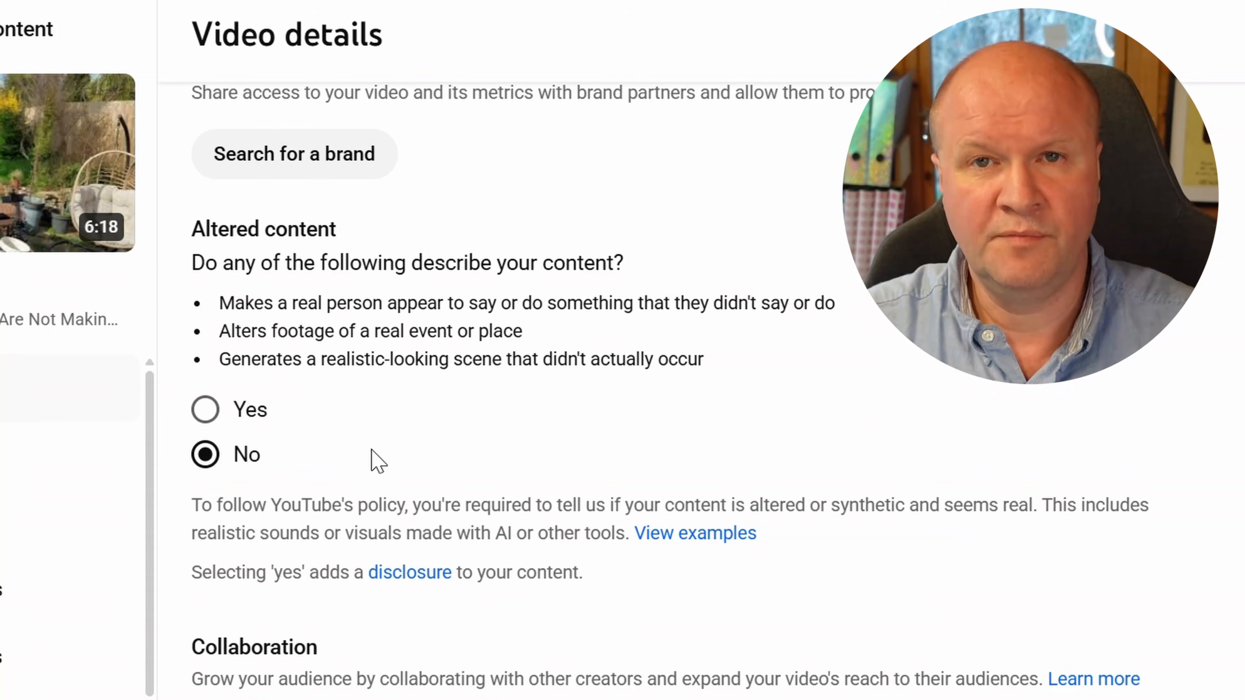
# Copy Gemini's suggested tags, from "vlogger" to "stop overthinking", for the video's tags
pyautogui.scroll(-5, 387, 449)
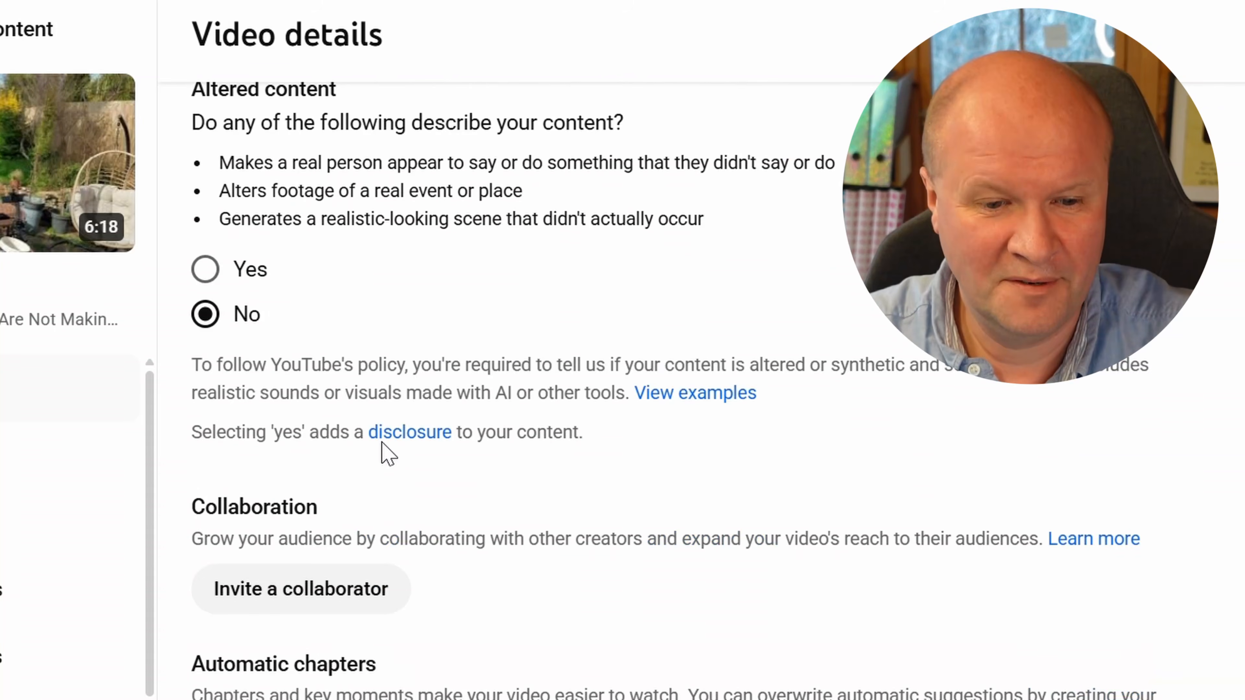
pyautogui.scroll(-2, 781, 383)
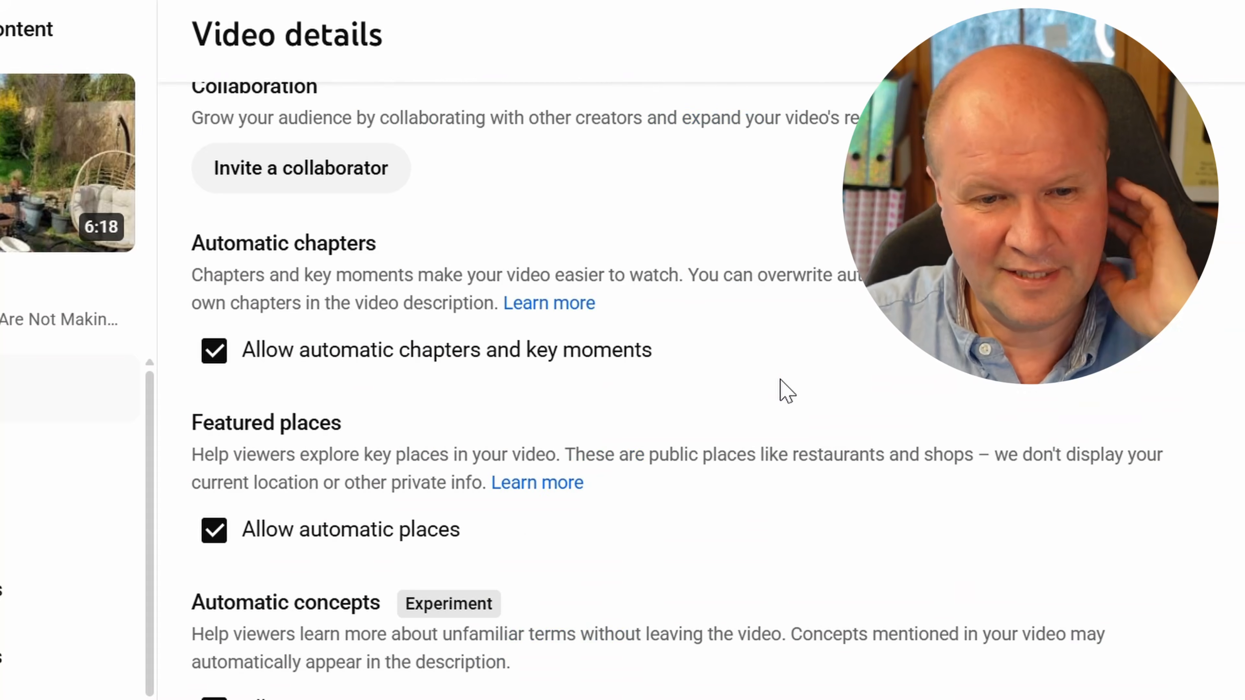
pyautogui.scroll(-2, 781, 380)
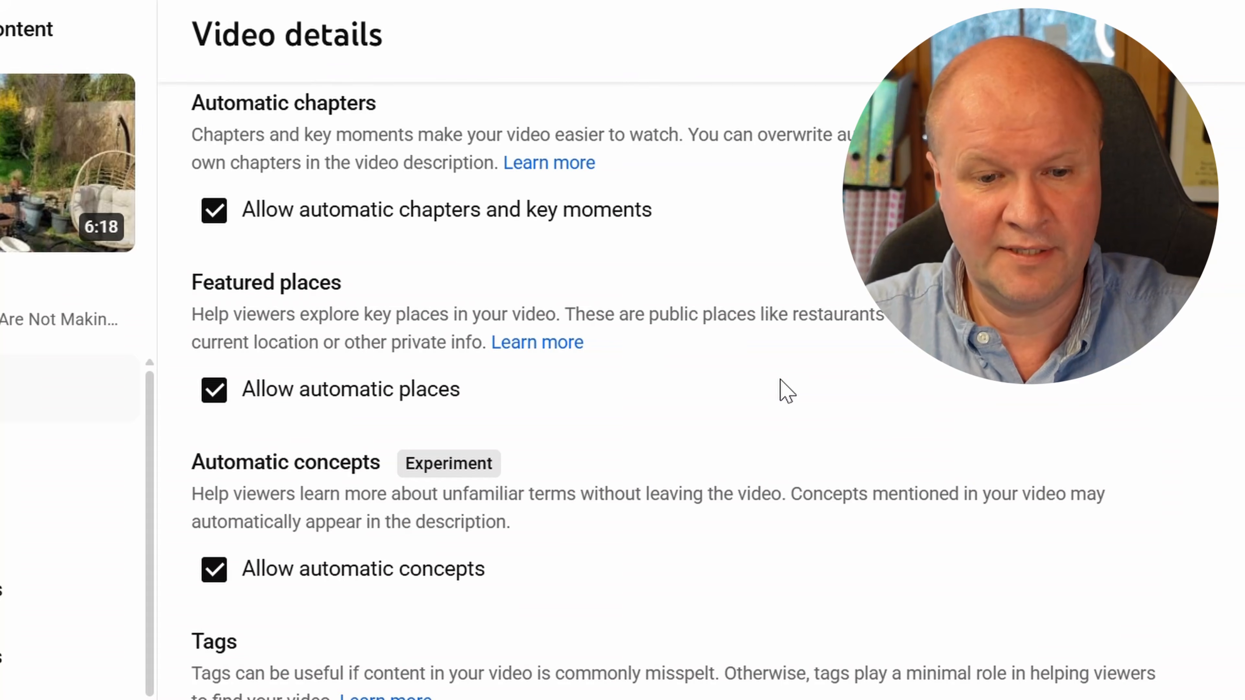
pyautogui.click(465, 493)
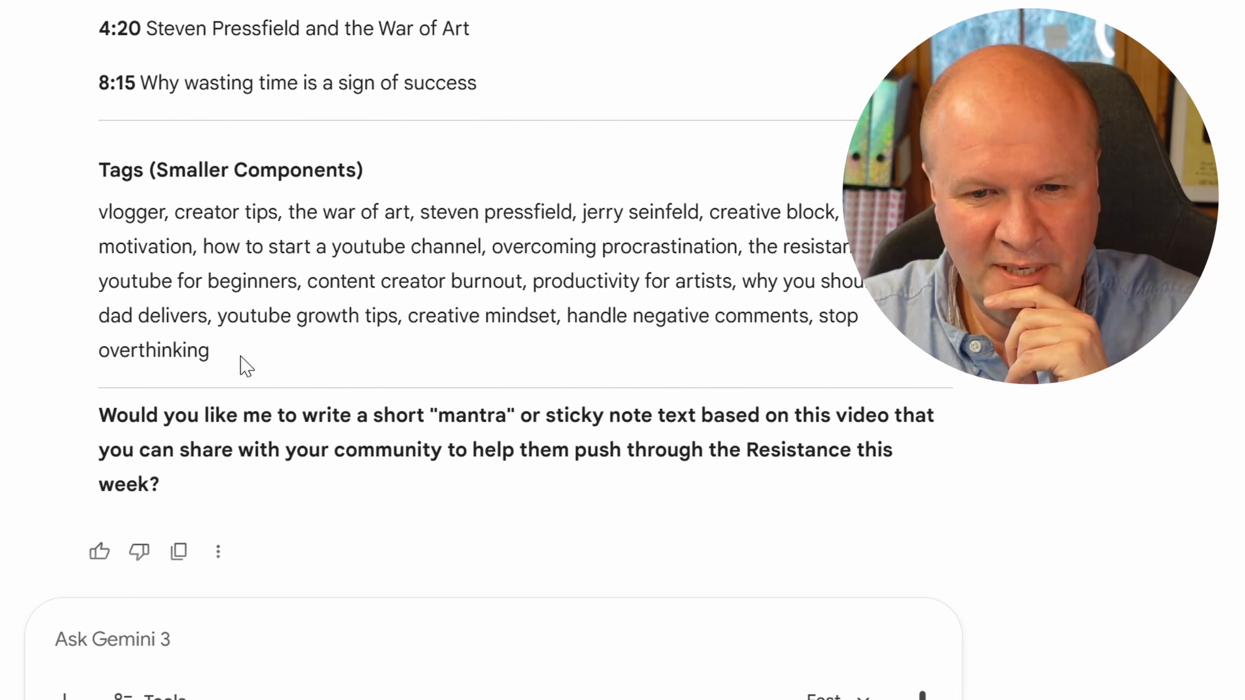
pyautogui.moveTo(238, 354); pyautogui.dragTo(105, 218)
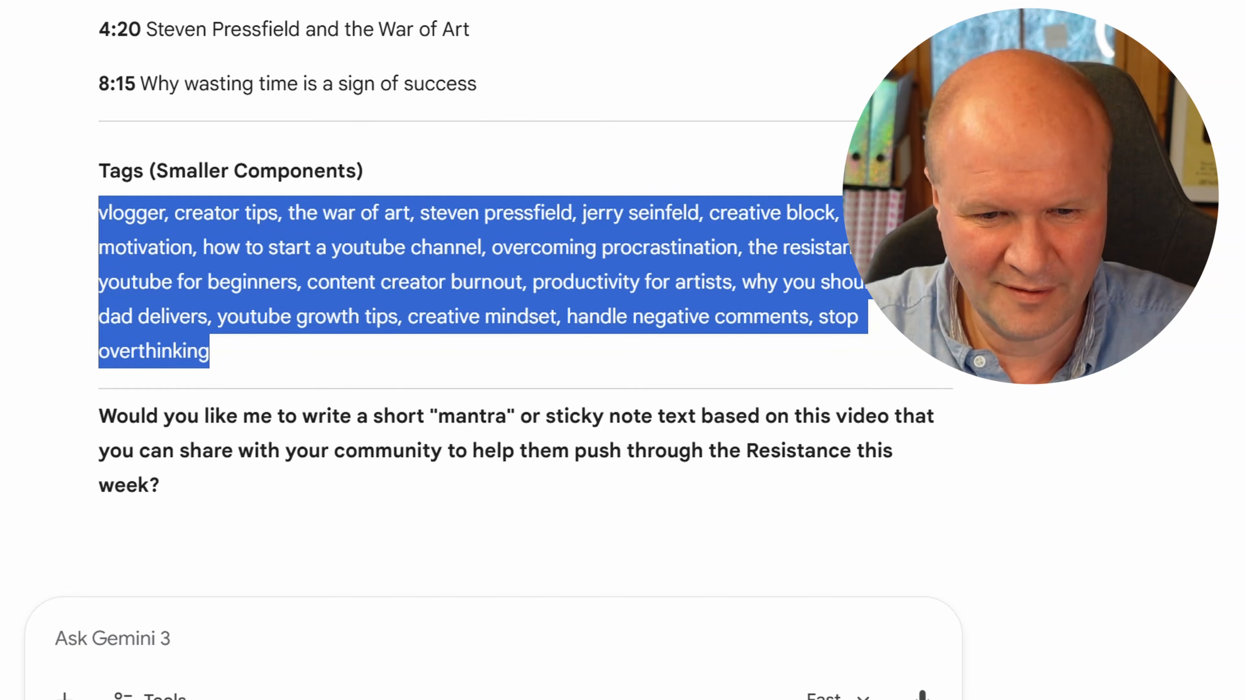
pyautogui.click(410, 378)
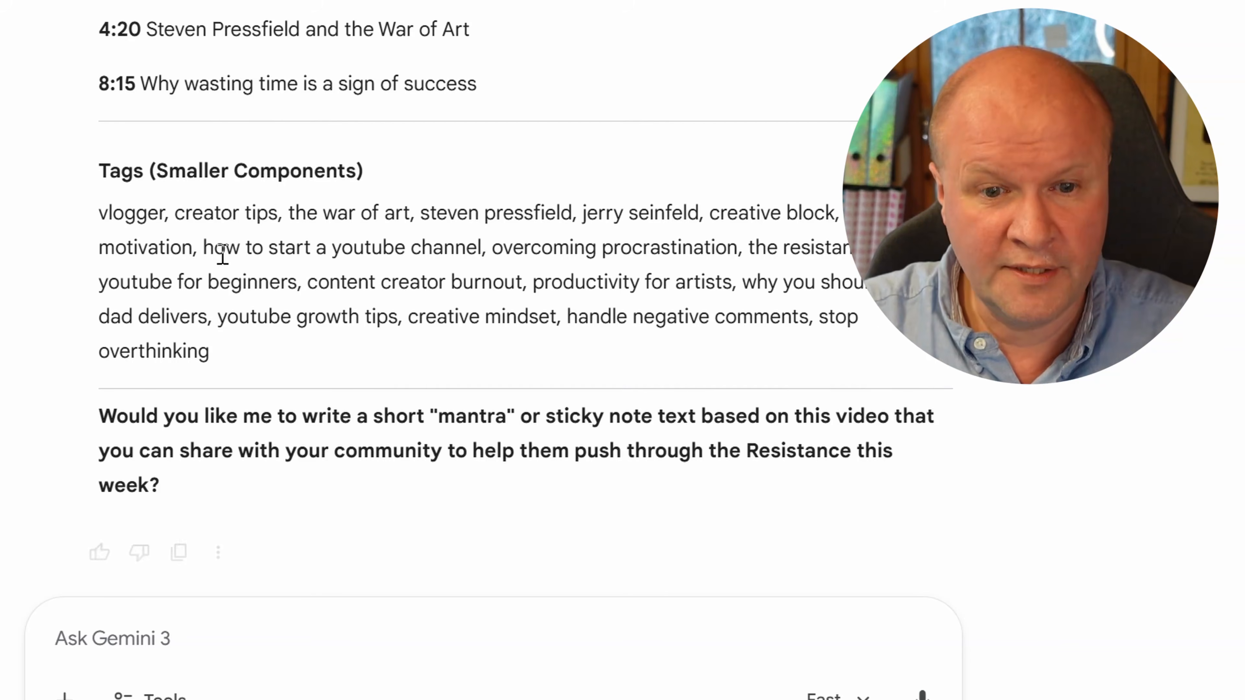
pyautogui.moveTo(206, 337); pyautogui.dragTo(100, 223)
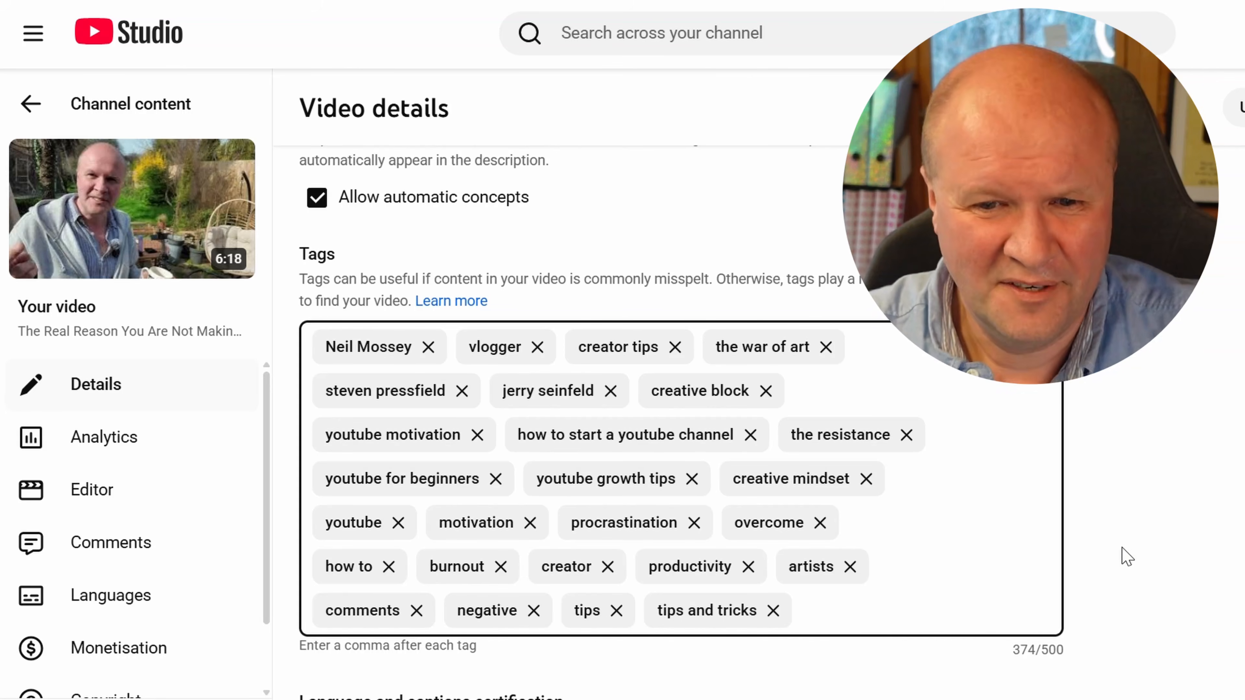
# Start the video's end screen with a Subscribe element placed in the lower middle of the video frame
pyautogui.scroll(-3, 1136, 557)
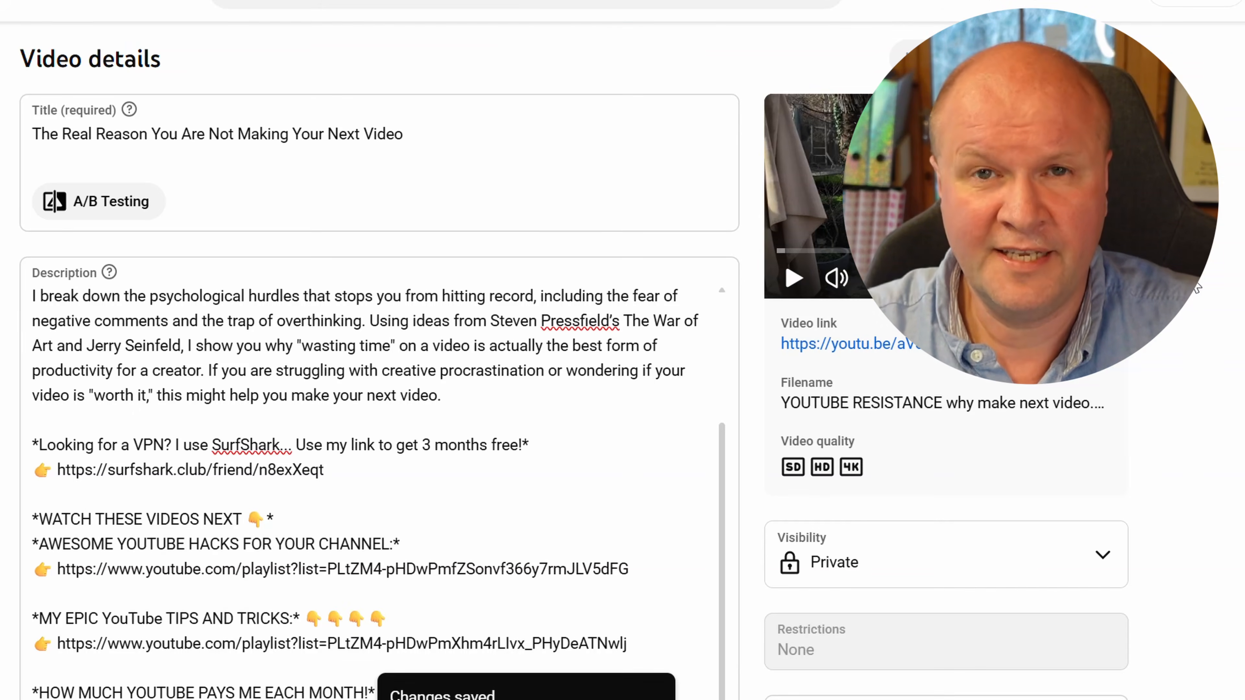
pyautogui.scroll(-6, 1197, 286)
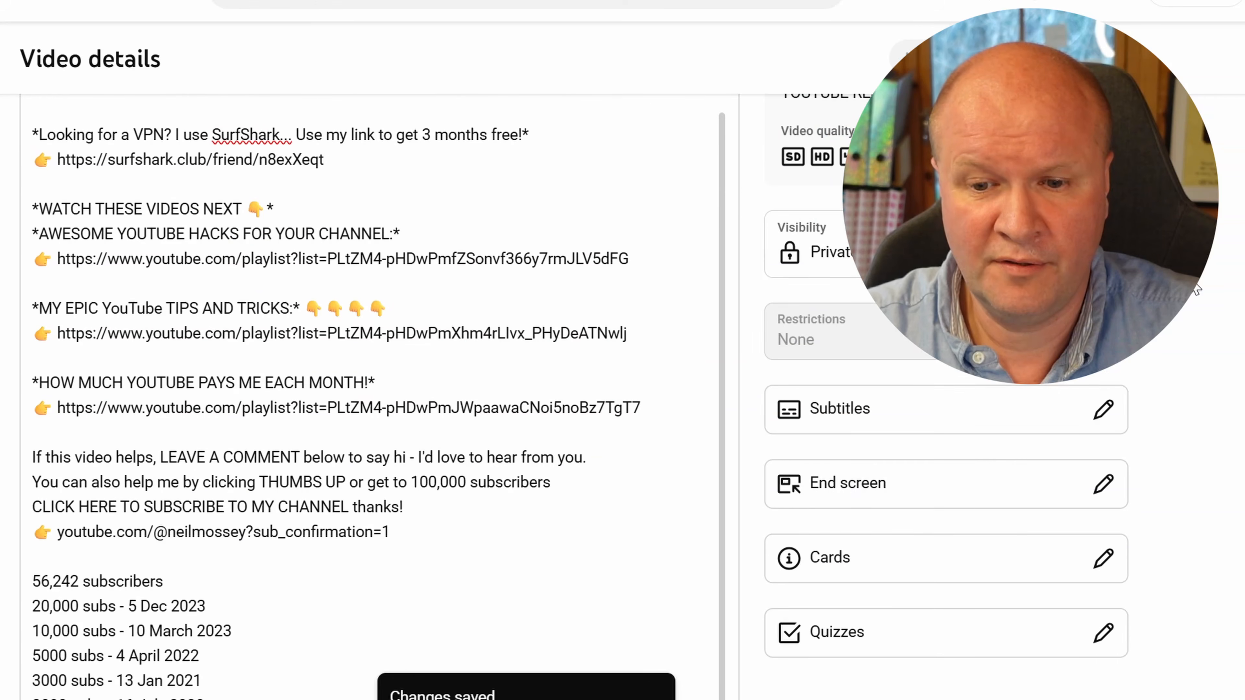
pyautogui.click(826, 493)
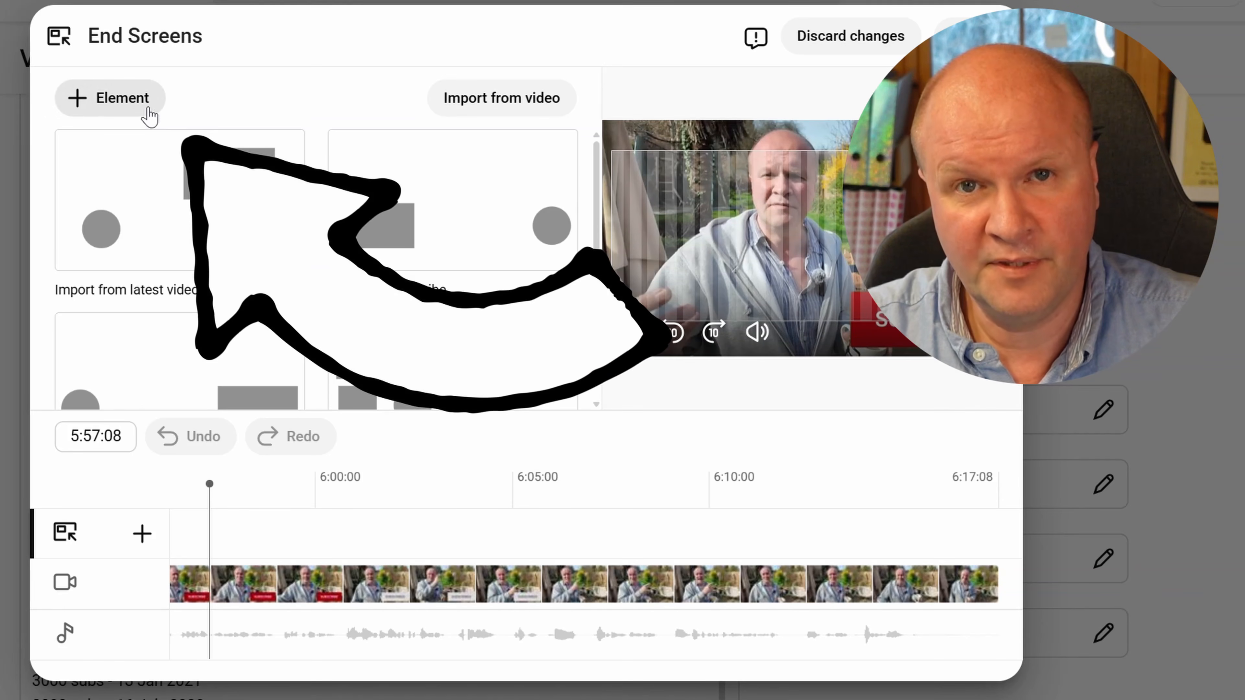
pyautogui.click(119, 99)
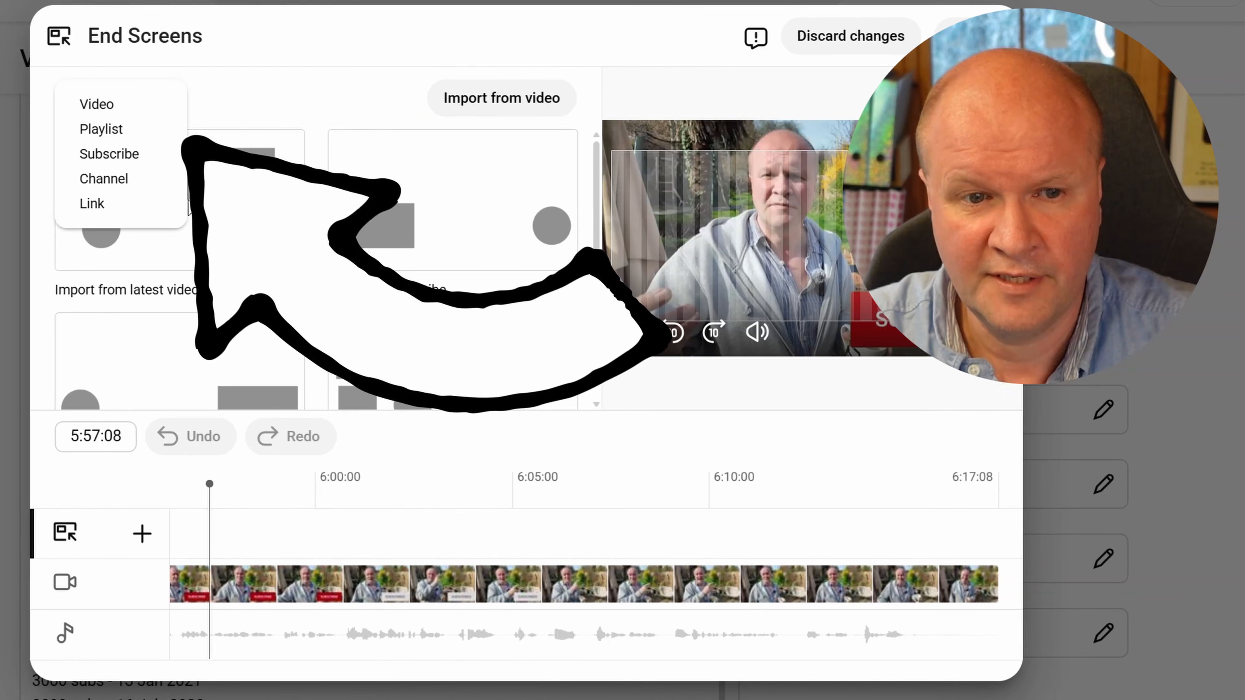
pyautogui.click(148, 159)
pyautogui.moveTo(585, 198); pyautogui.dragTo(730, 327)
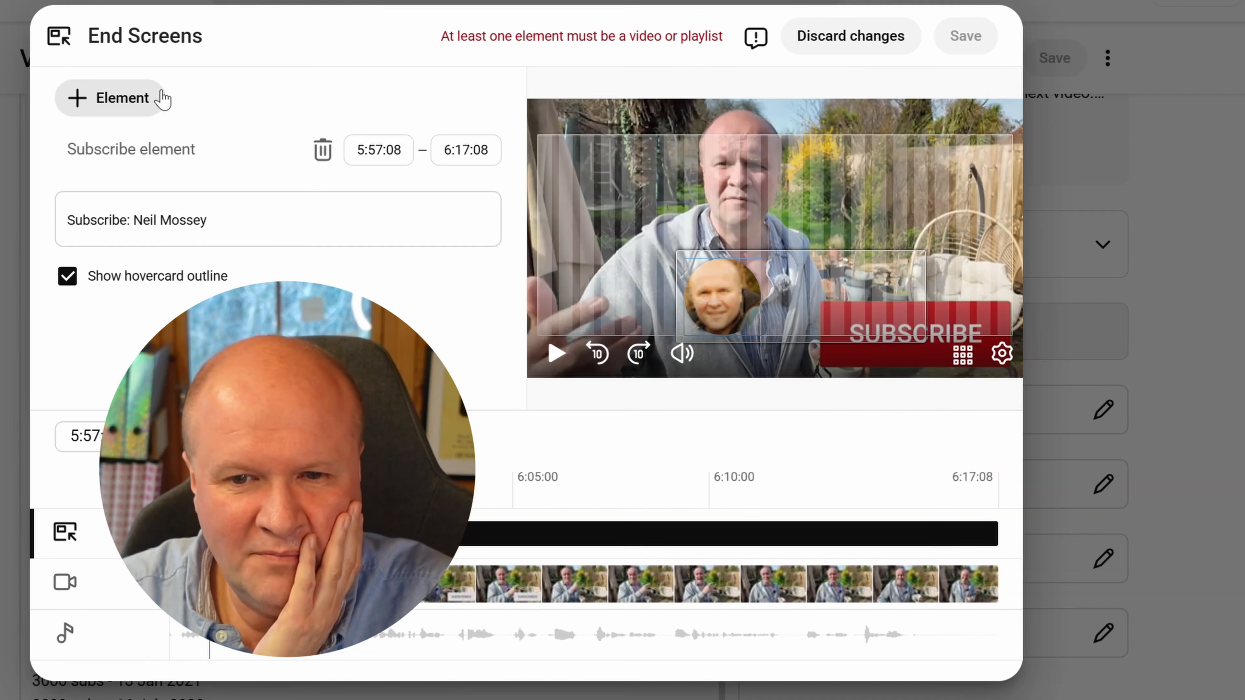
# Add the AWESOME YOUTUBE HACKS FOR YOUR CHANNEL playlist to the end screen and place it in the upper right of the frame
pyautogui.click(147, 101)
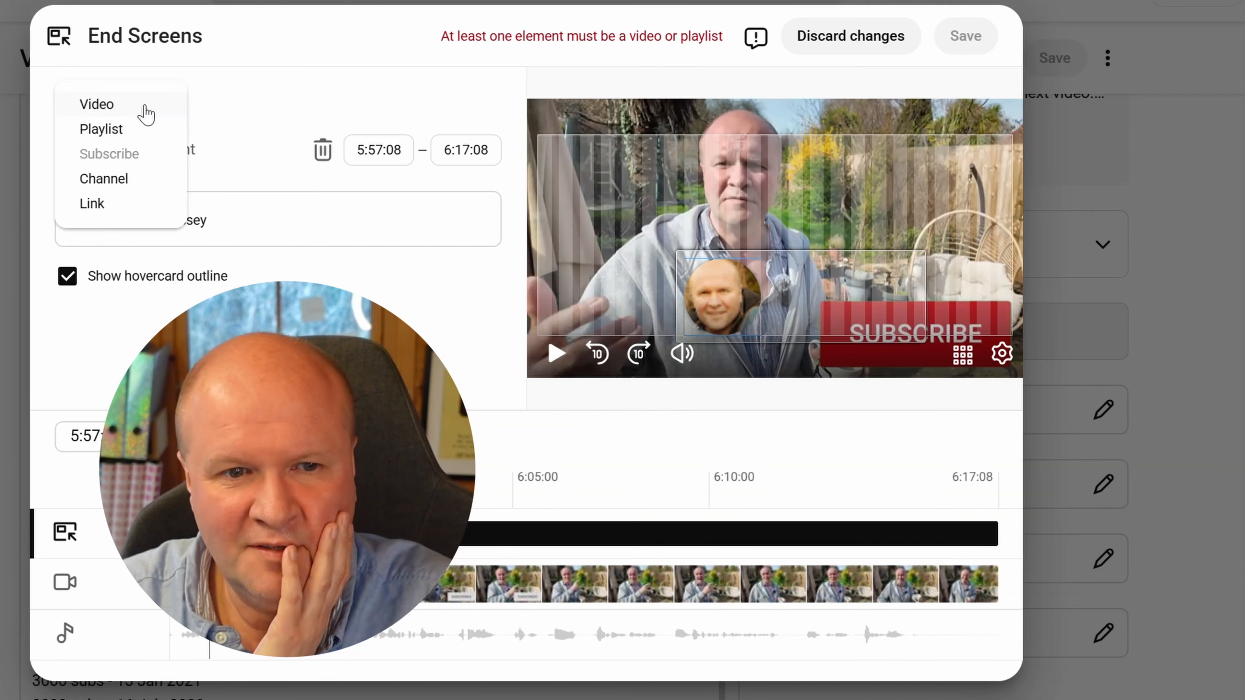
pyautogui.click(142, 128)
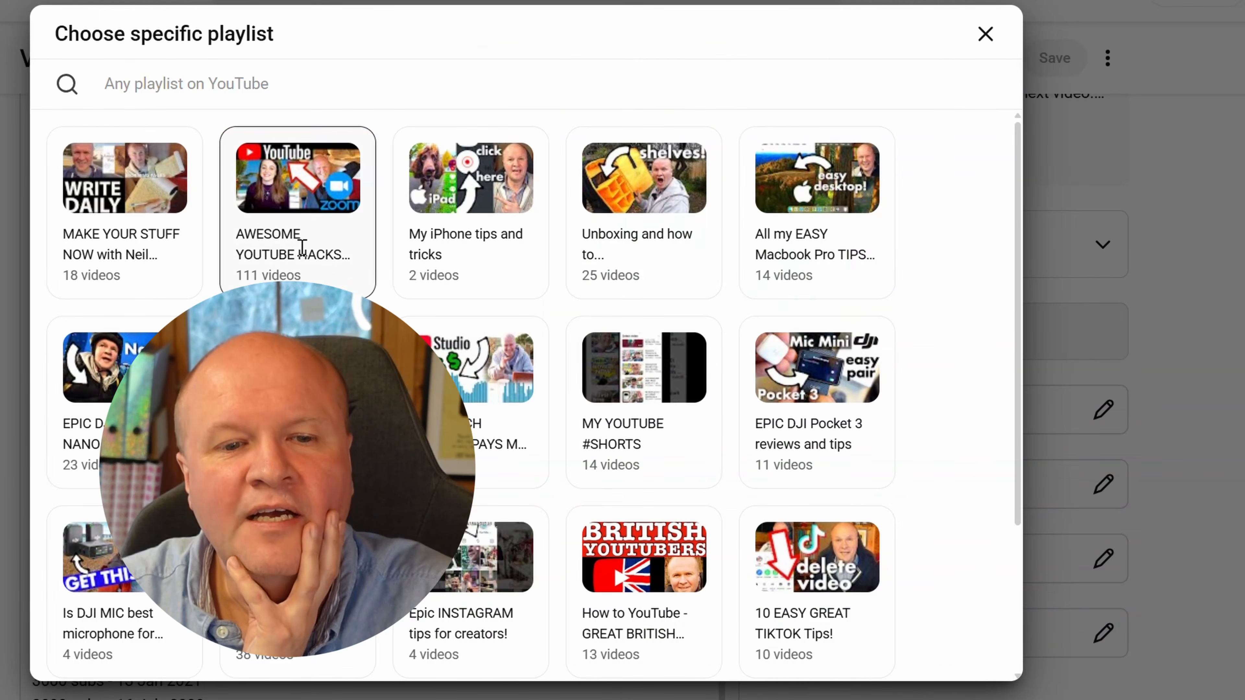
pyautogui.click(302, 247)
pyautogui.moveTo(542, 208); pyautogui.dragTo(789, 247)
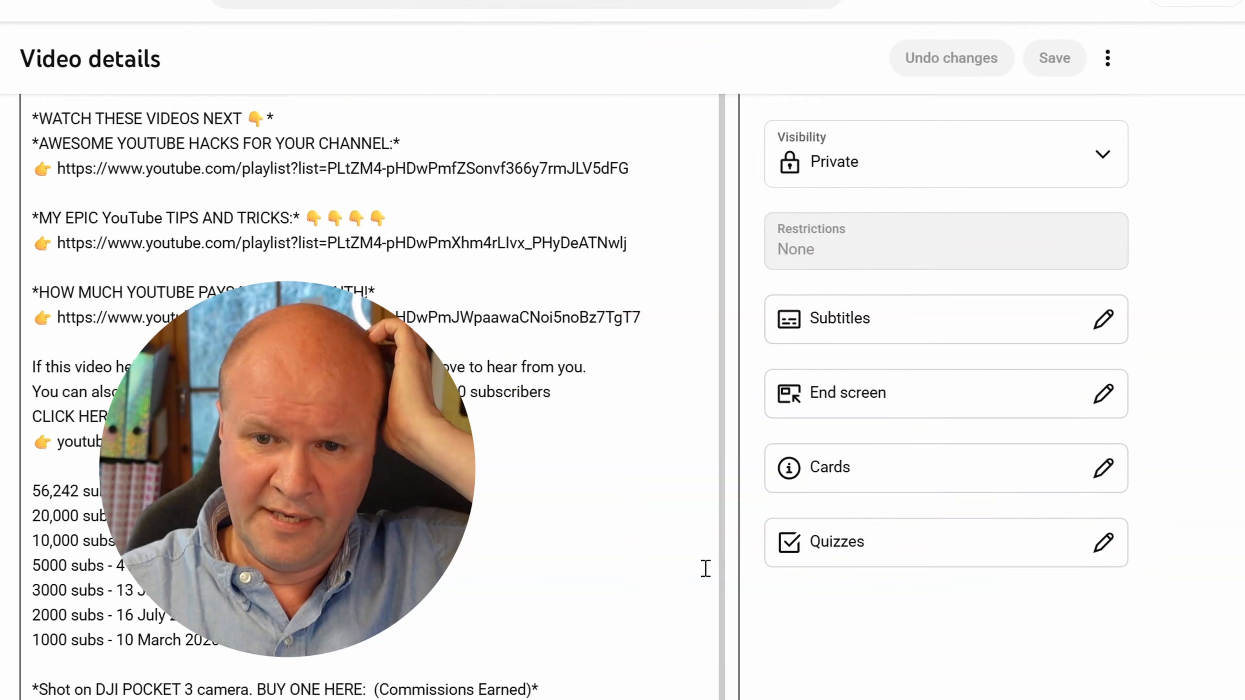
# Add a card for the AWESOME YOUTUBE HACKS FOR YOUR CHANNEL playlist near the end of the video, at 5:44:17
pyautogui.scroll(-2, 705, 567)
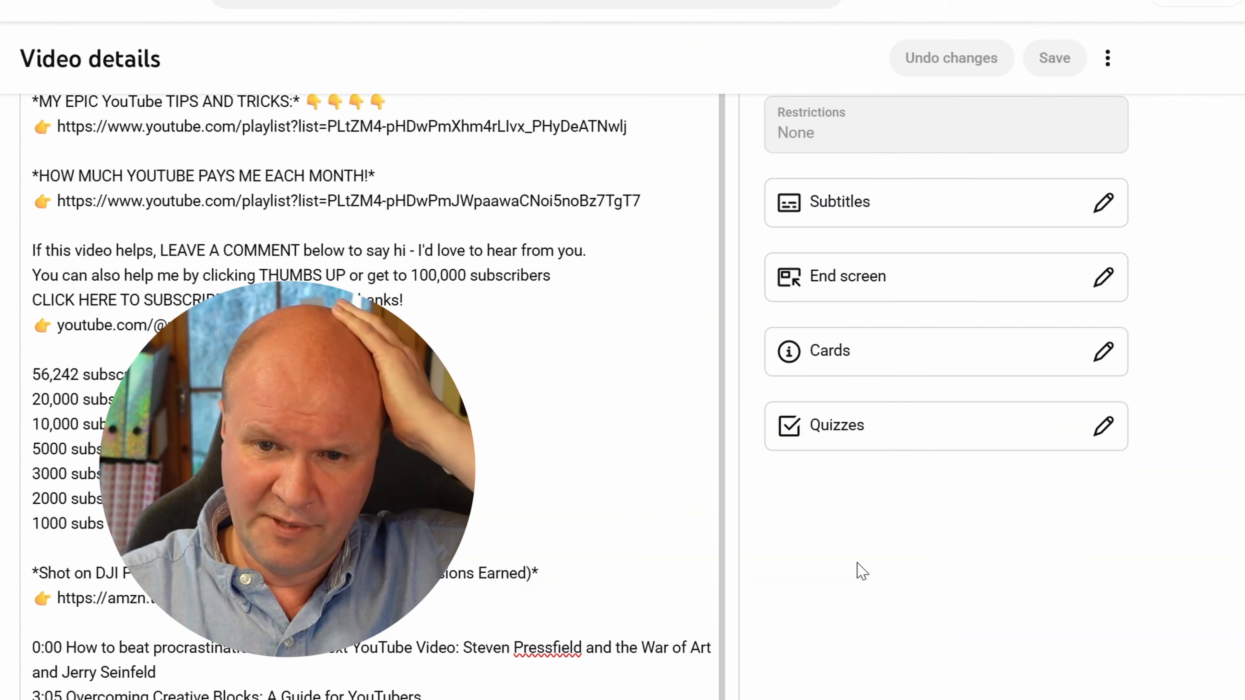
pyautogui.click(899, 368)
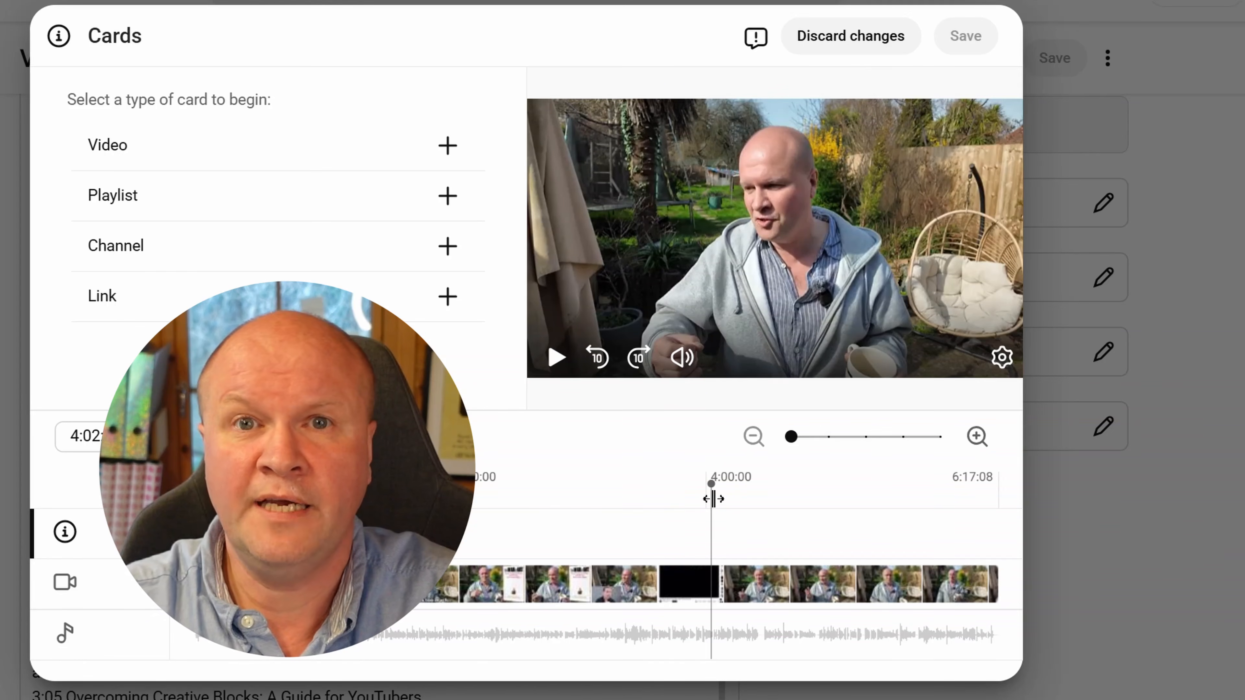
pyautogui.moveTo(713, 498); pyautogui.dragTo(881, 498)
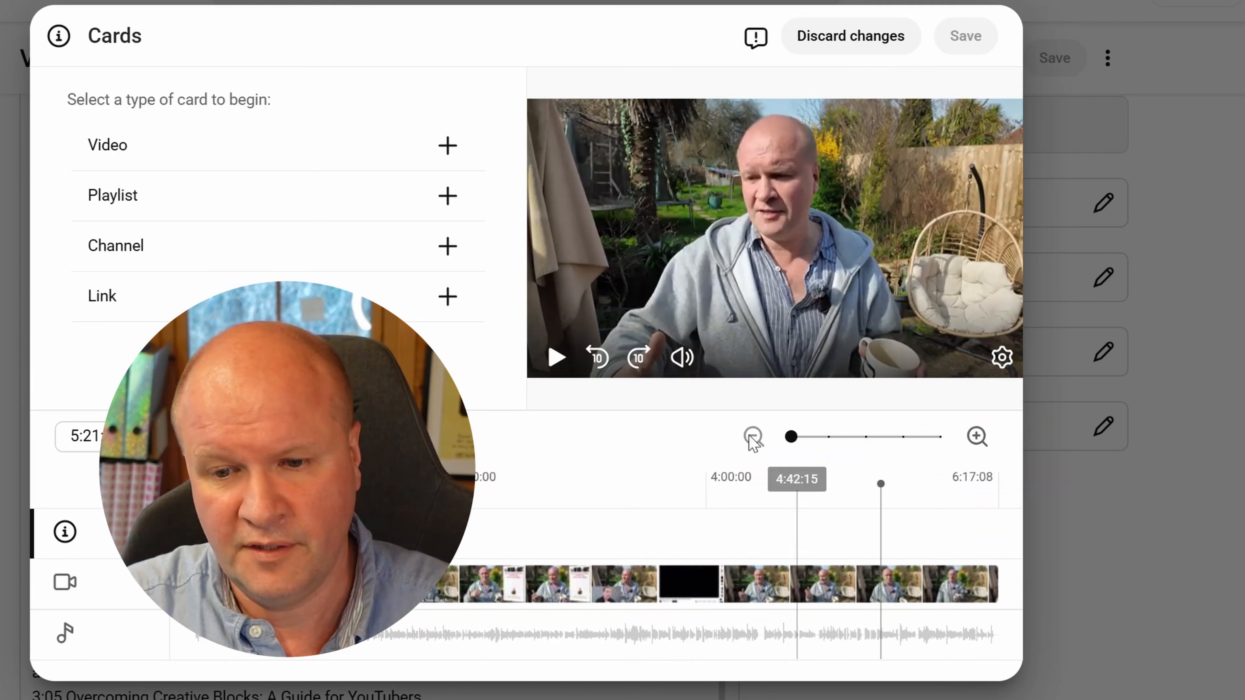
pyautogui.click(447, 196)
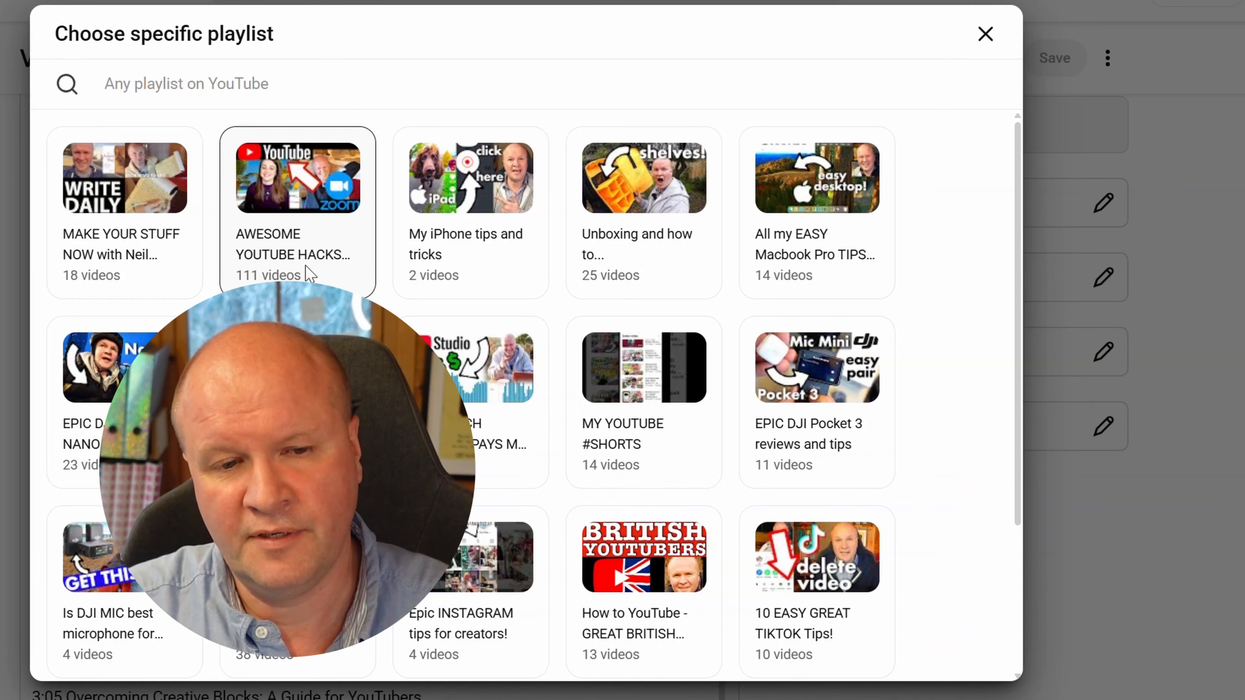
pyautogui.click(306, 277)
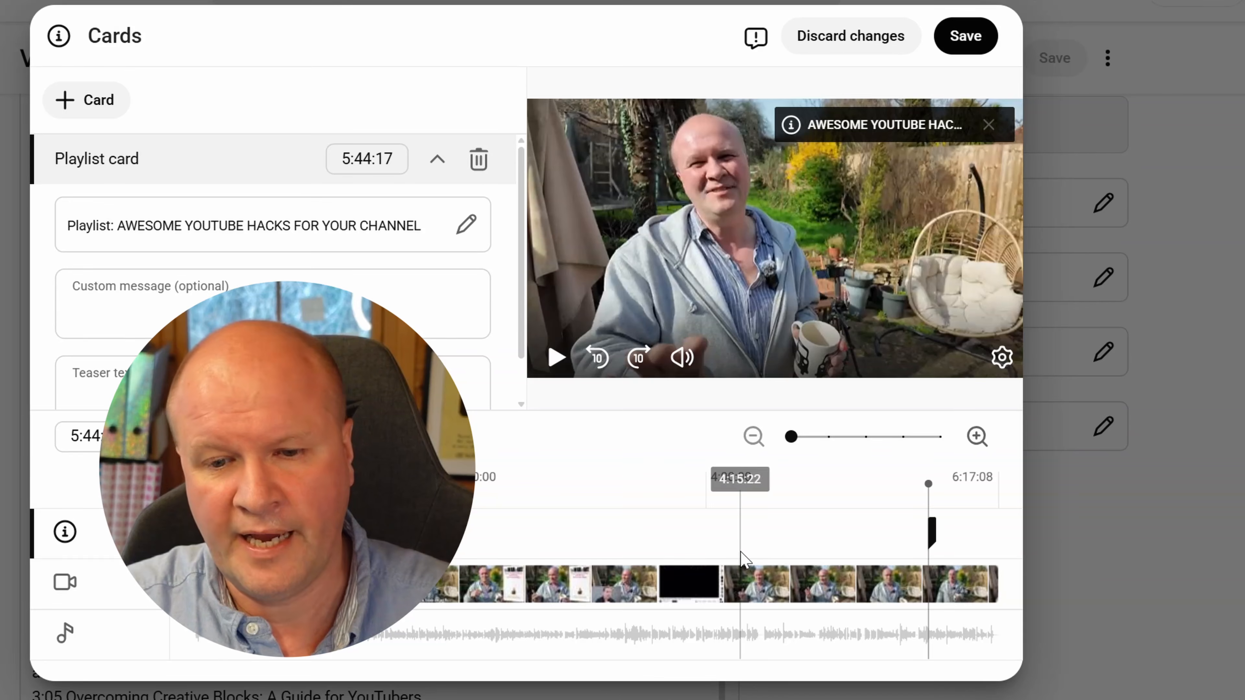
# Add a video card for the Jerry Seinfeld interview at 2:25:21 and a MAKE YOUR STUFF NOW playlist card at 3:00:22
pyautogui.click(399, 520)
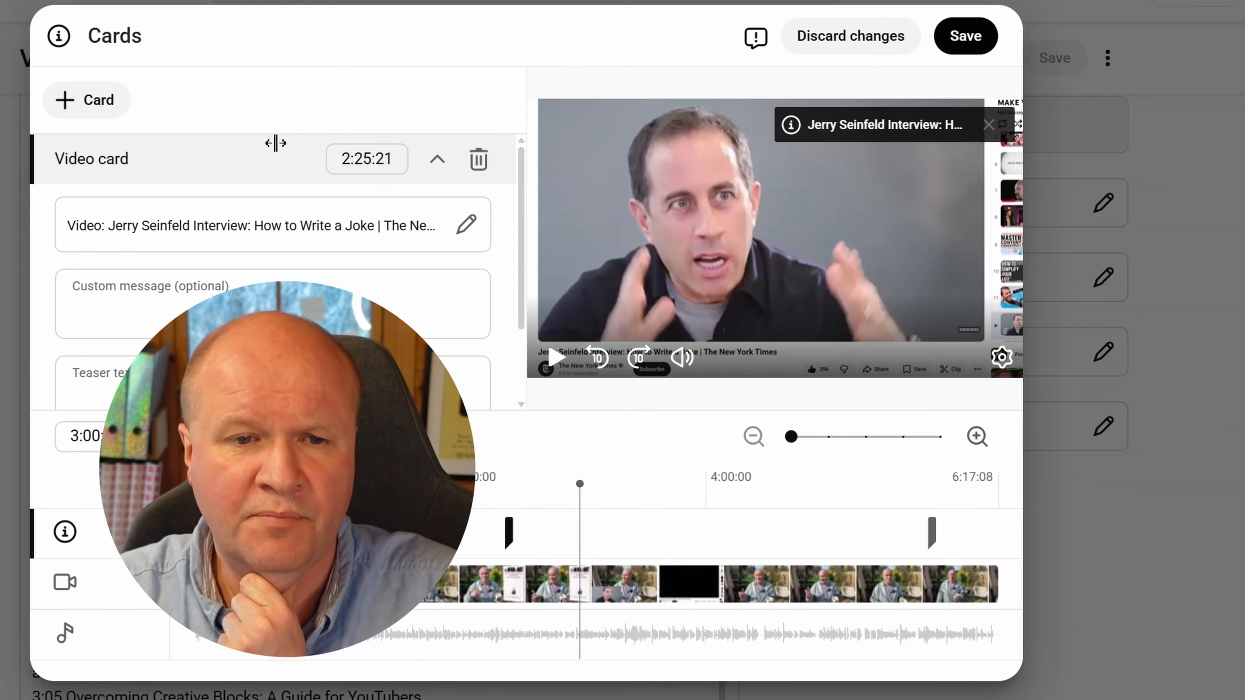
pyautogui.click(100, 112)
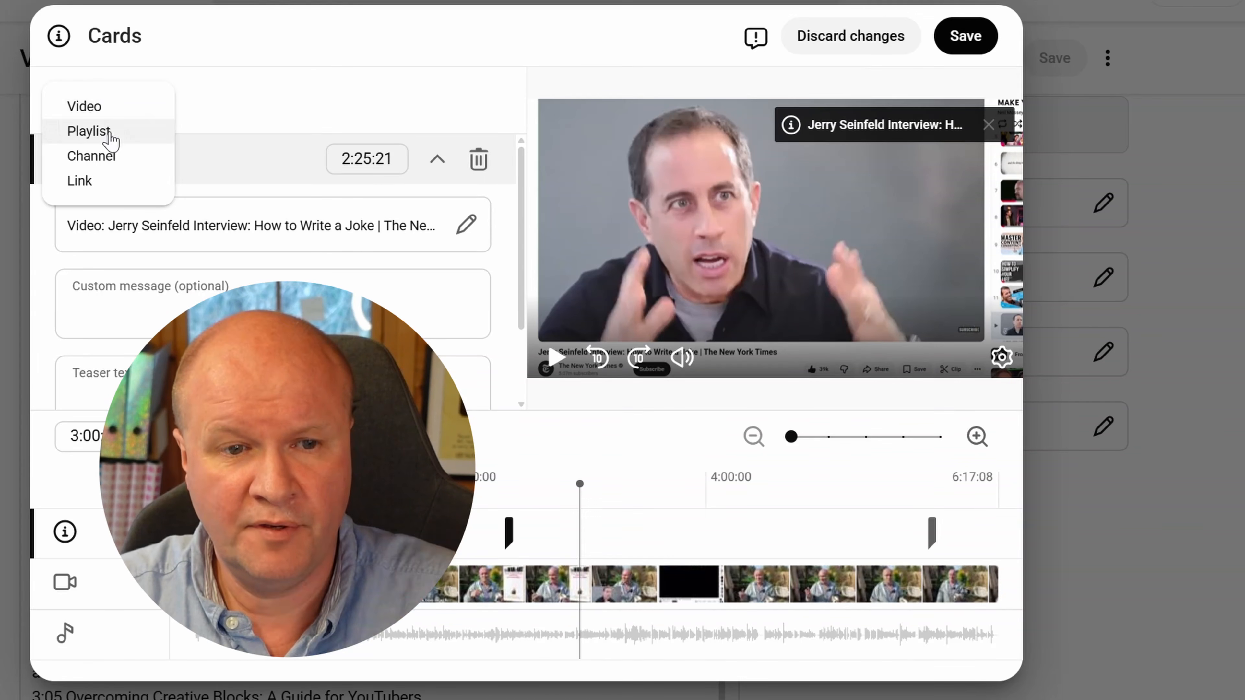
pyautogui.click(111, 131)
pyautogui.click(110, 131)
# Add a link card at 1:33:24 using the copied Amazon link to The War of Art
pyautogui.click(402, 493)
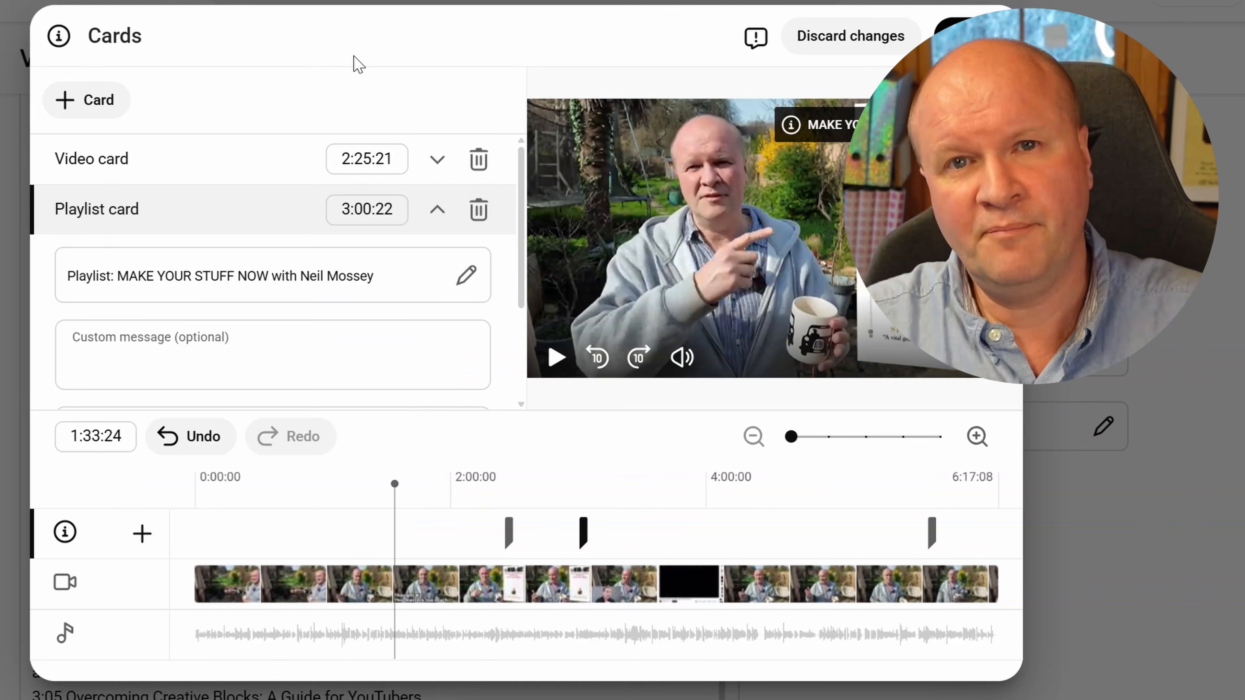
pyautogui.click(98, 100)
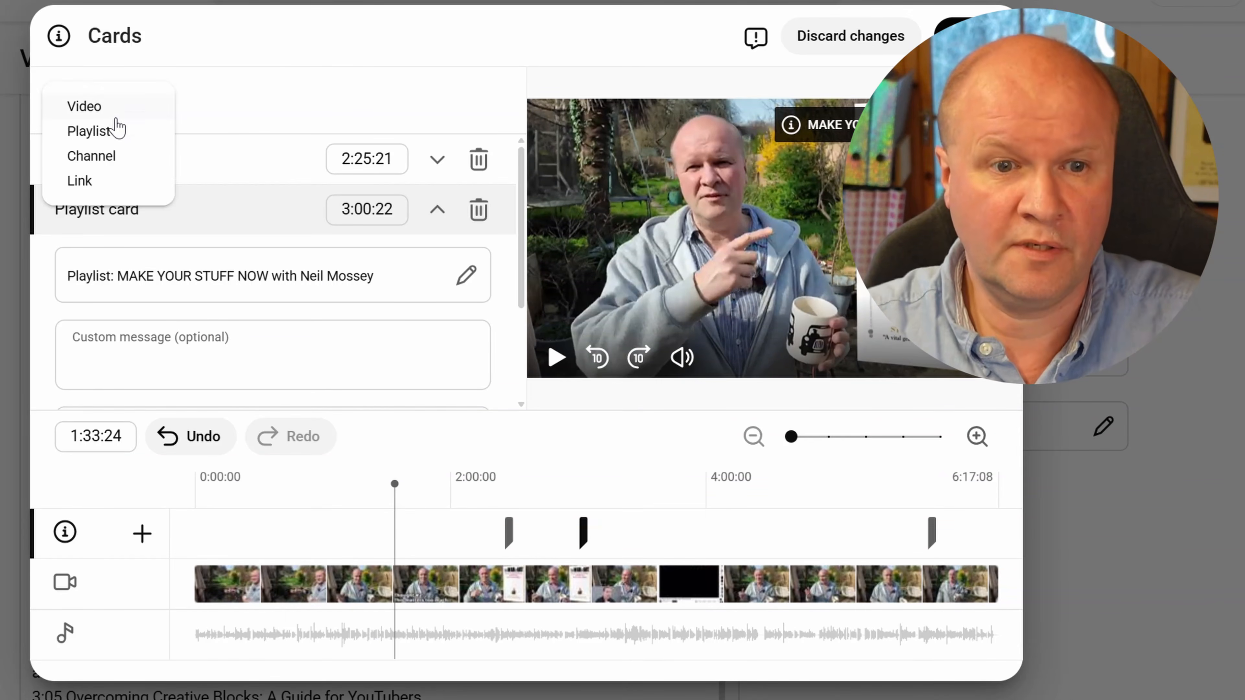
pyautogui.click(119, 186)
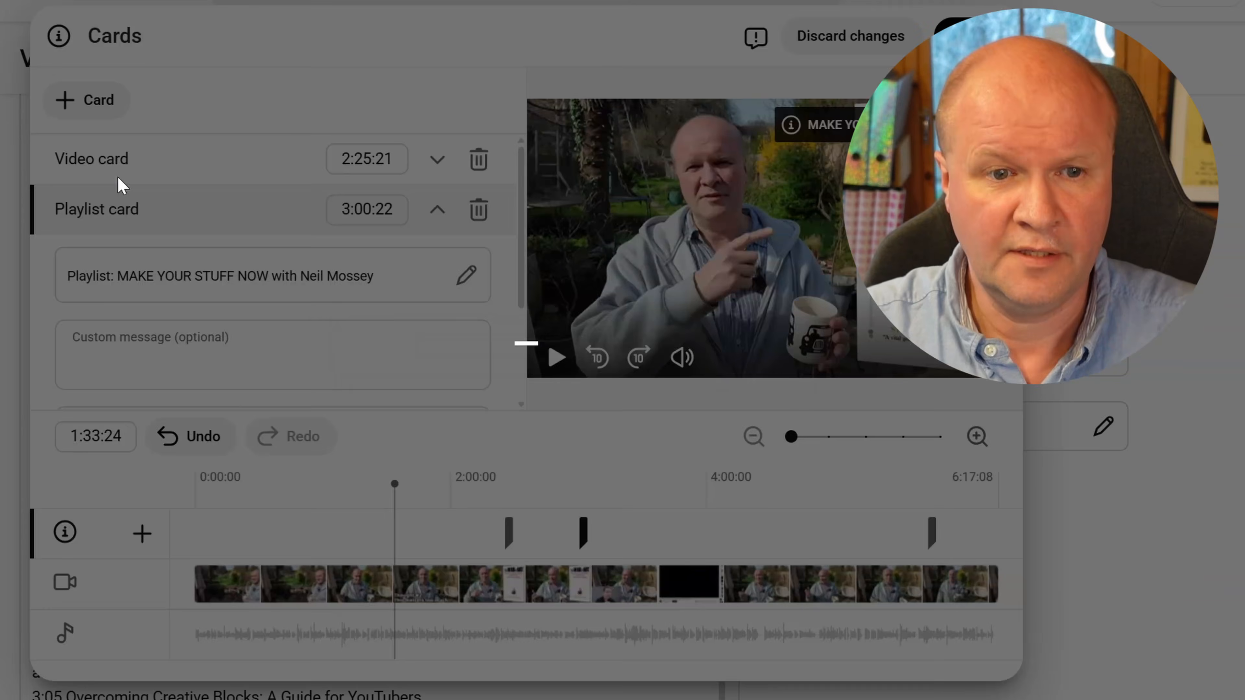
pyautogui.hotkey('ctrl', 'v')
pyautogui.press('Return')
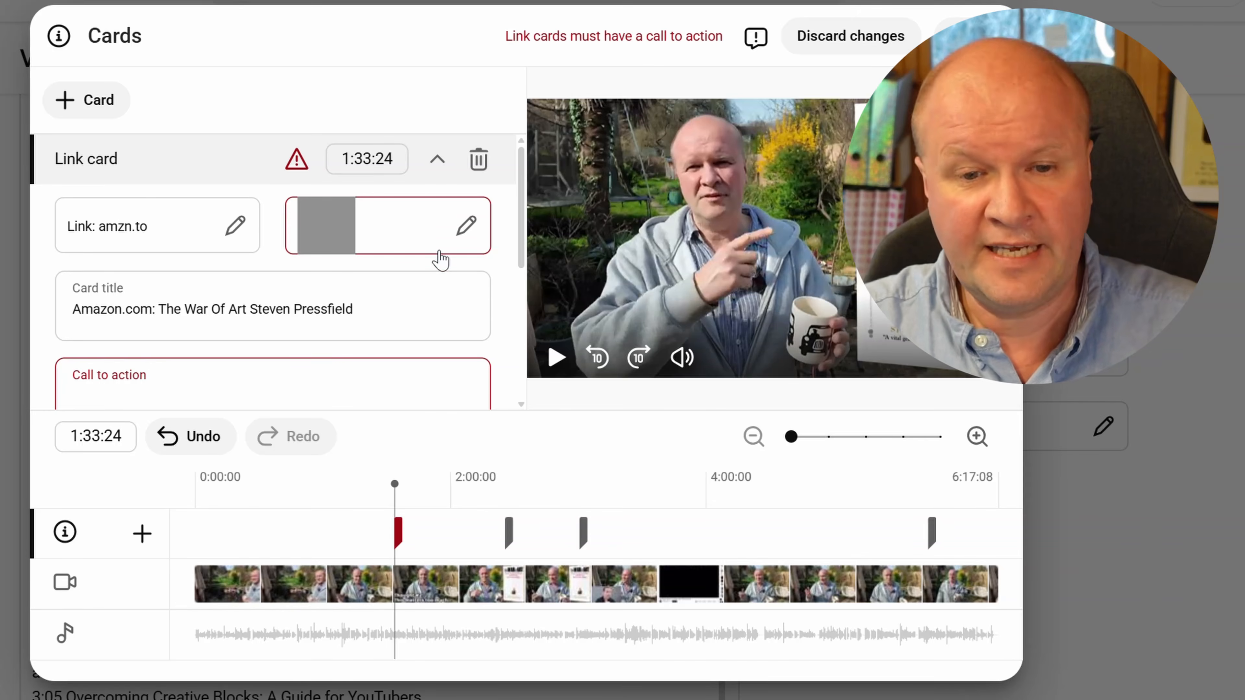
# Give the link card an image and use "👉 Buy THE WAR OF ART here!" as both call to action and teaser text
pyautogui.click(441, 237)
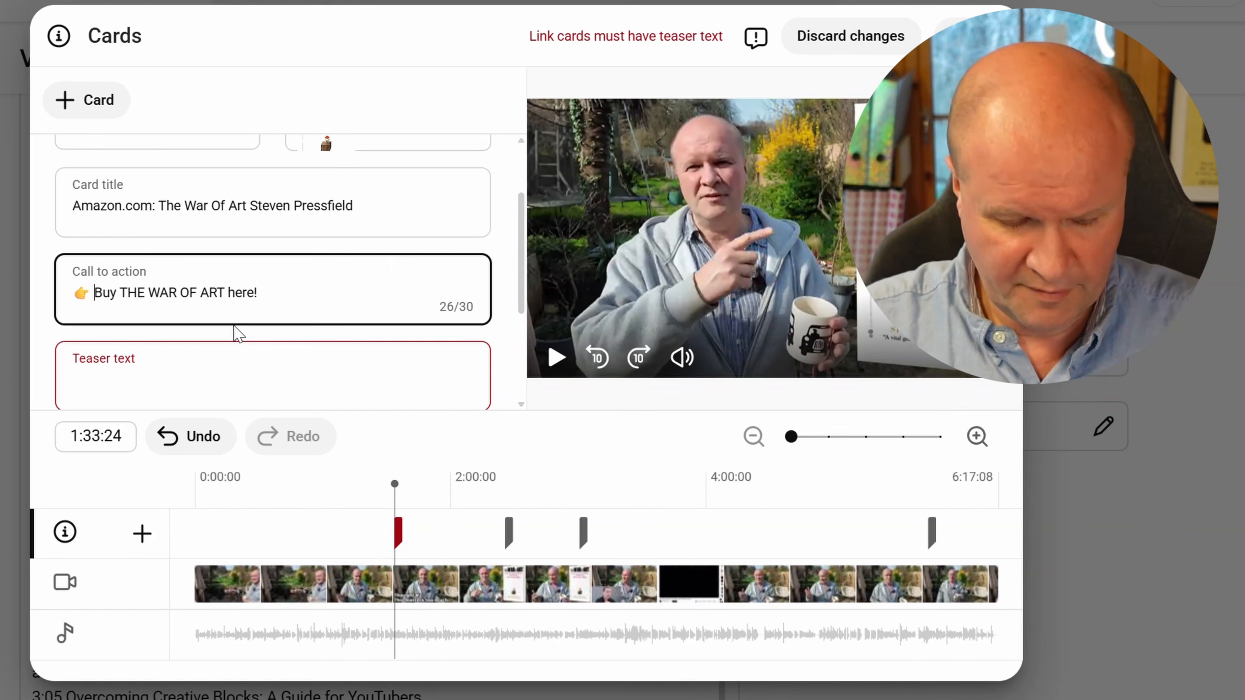
pyautogui.tripleClick(231, 294)
pyautogui.hotkey('ctrl', 'c')
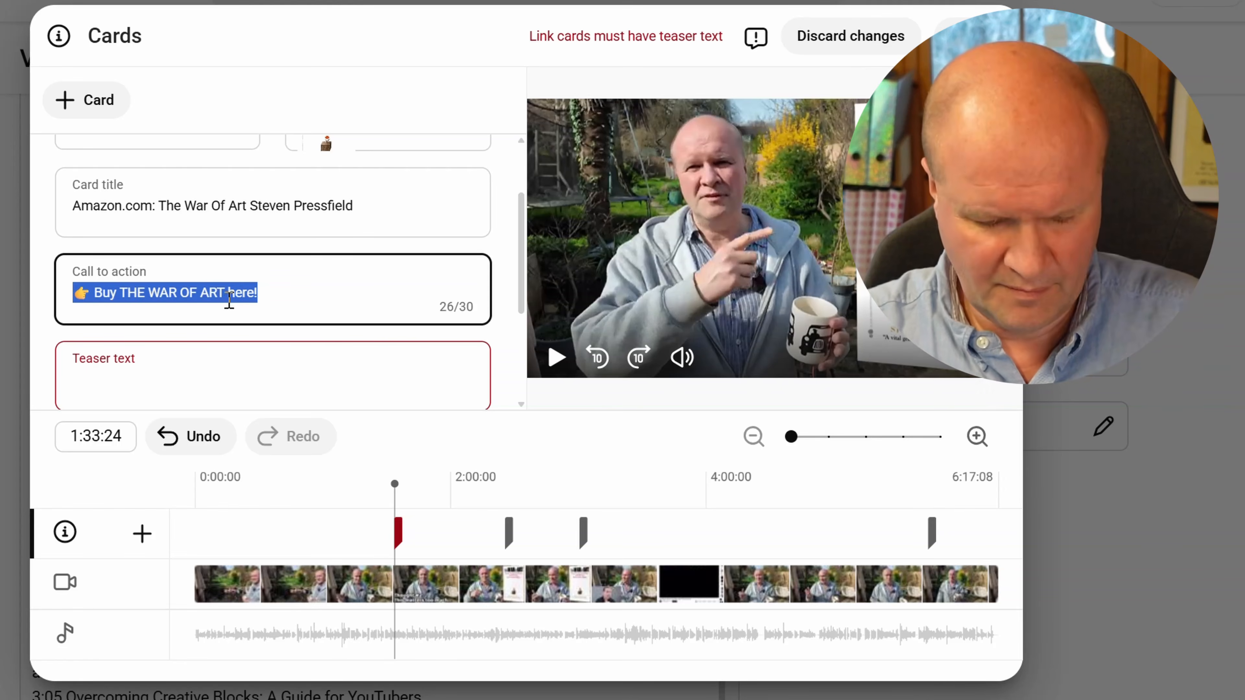
pyautogui.click(229, 313)
pyautogui.click(217, 377)
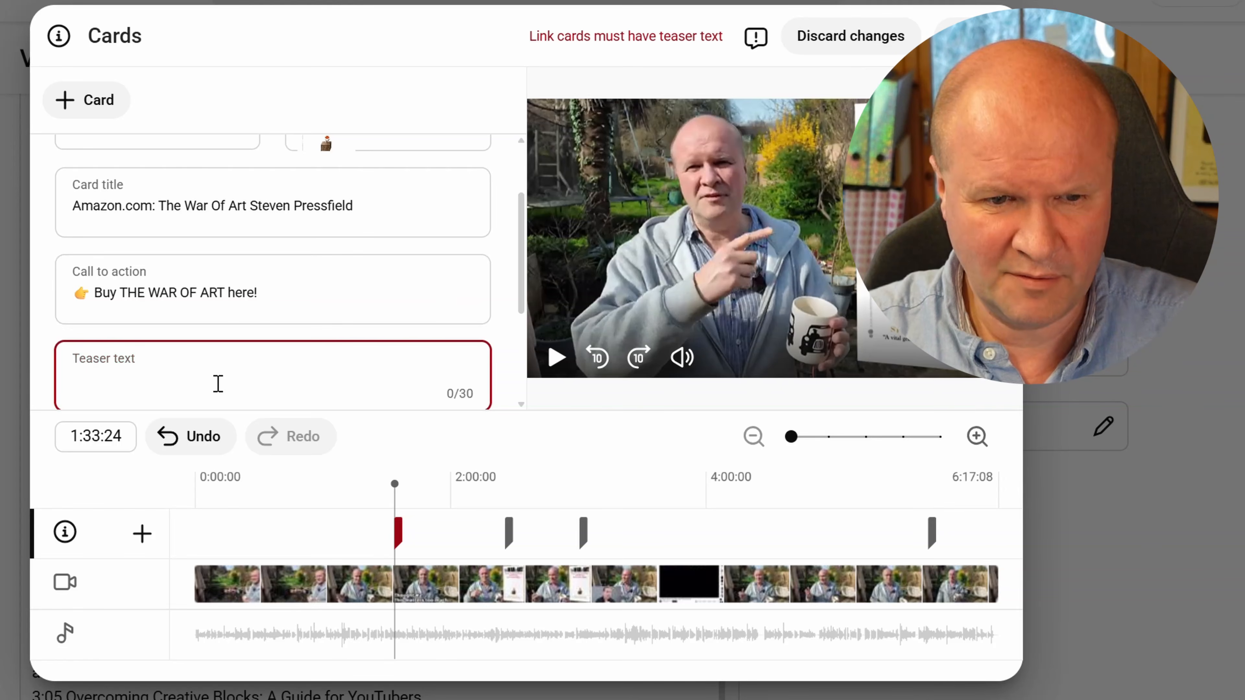
pyautogui.hotkey('ctrl', 'v')
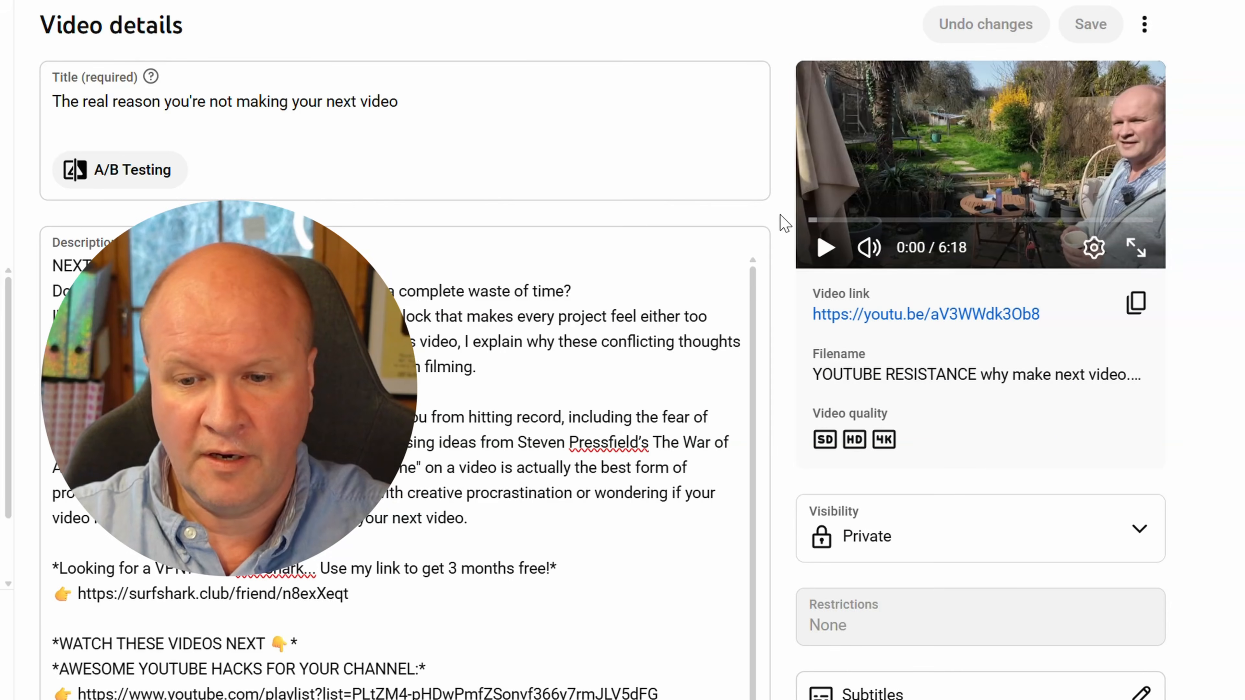
# Set the private video's visibility to scheduled as public on 27 Mar 2026 at 09:00
pyautogui.click(917, 545)
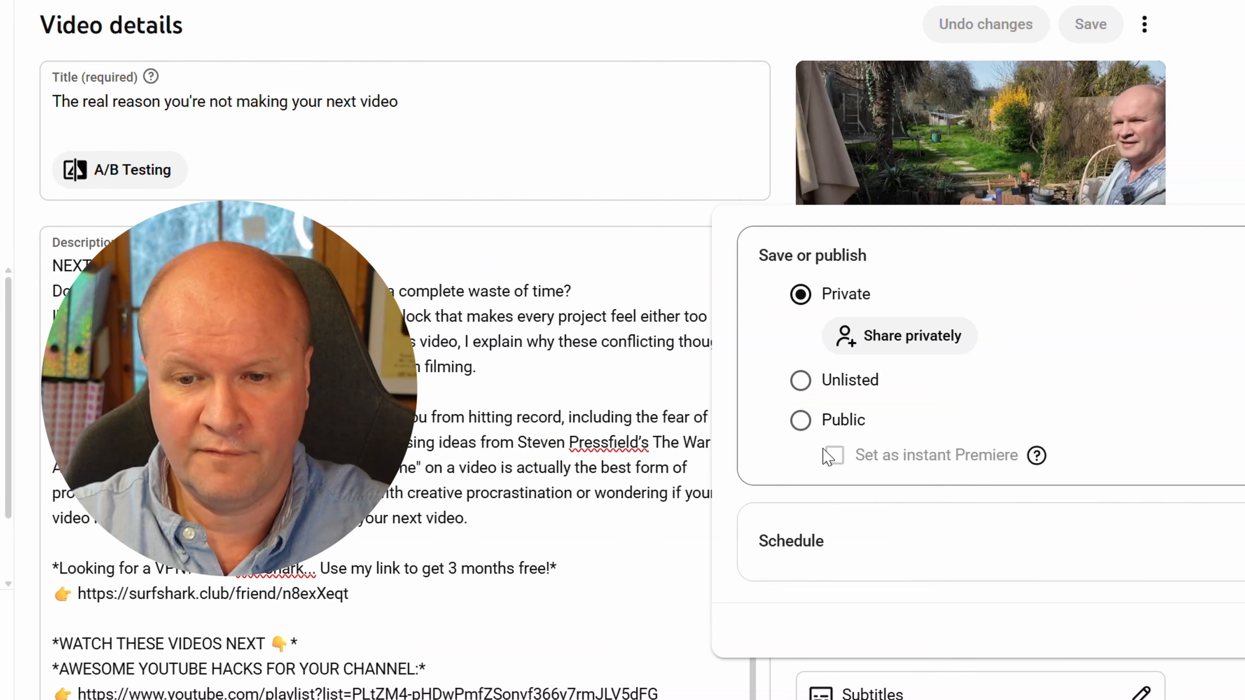
pyautogui.click(794, 545)
pyautogui.click(979, 466)
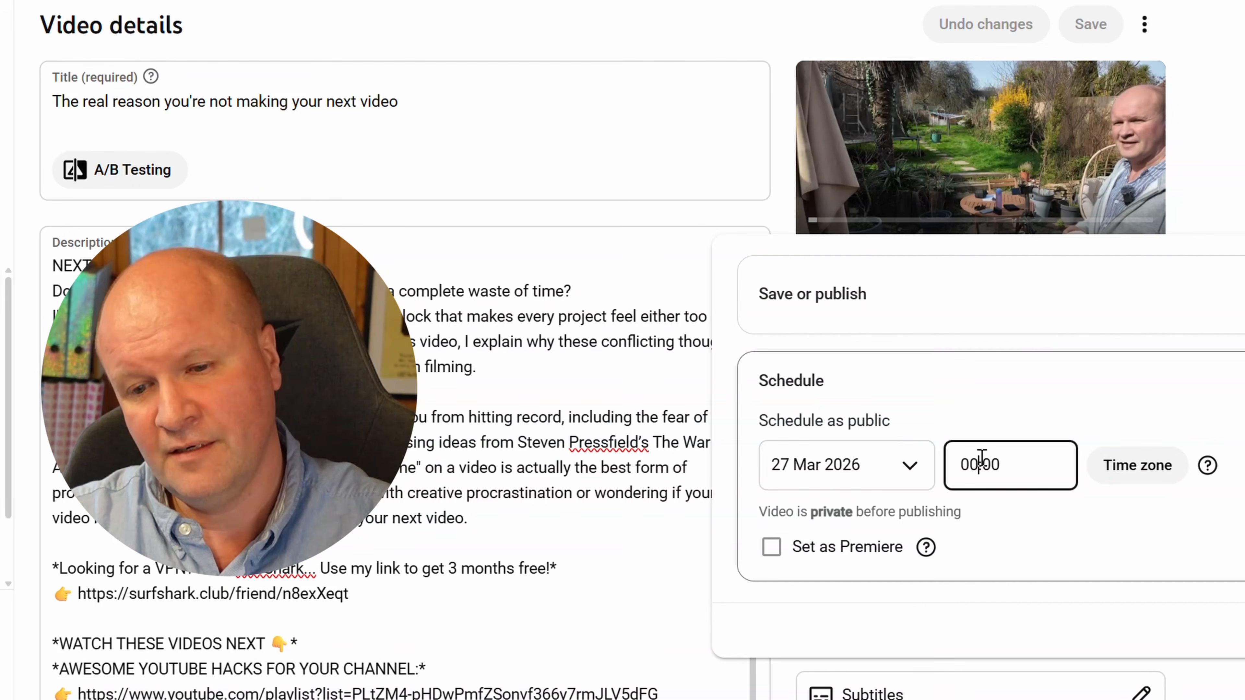
pyautogui.scroll(-18, 1042, 387)
pyautogui.click(1044, 368)
pyautogui.moveTo(1002, 467); pyautogui.dragTo(954, 461)
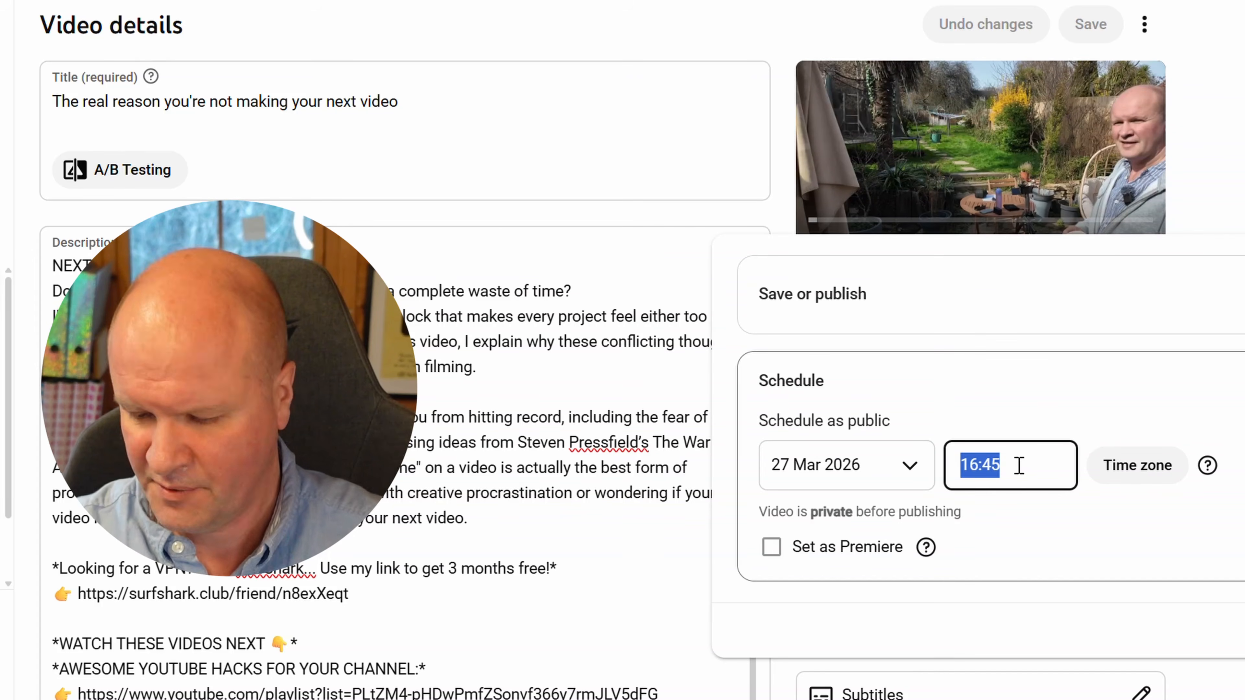
pyautogui.write('0900')
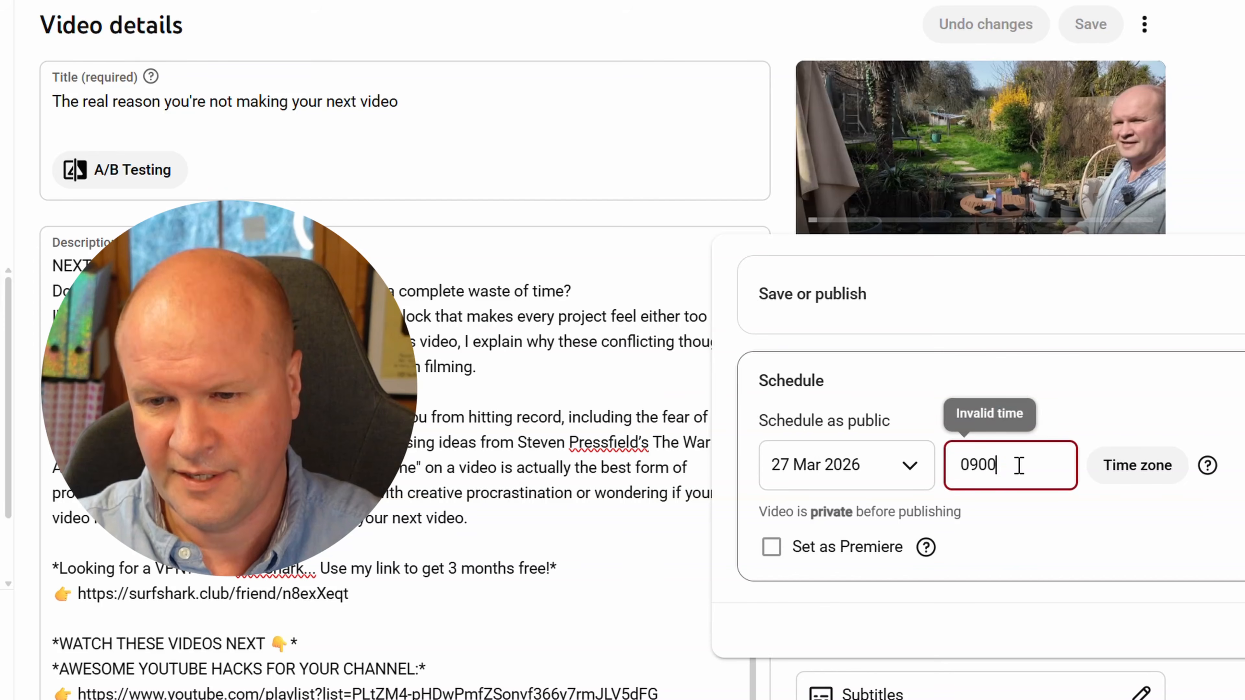
pyautogui.press('BackSpace')
pyautogui.press('BackSpace')
pyautogui.write(':00')
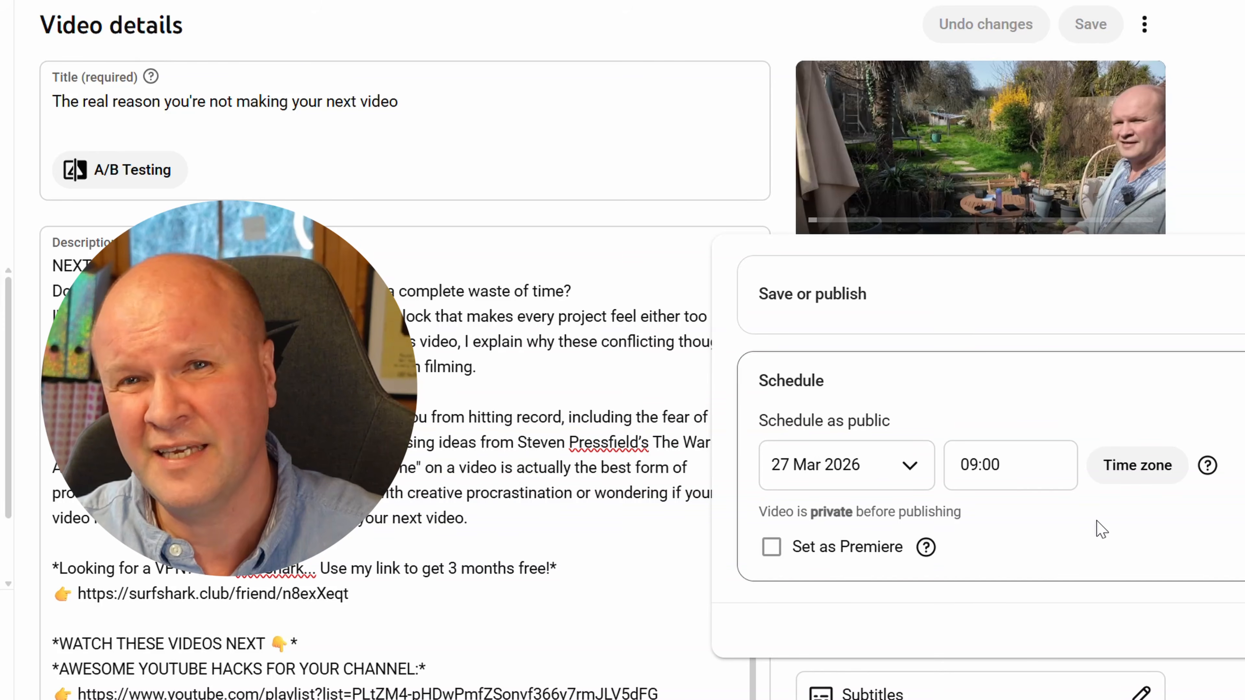